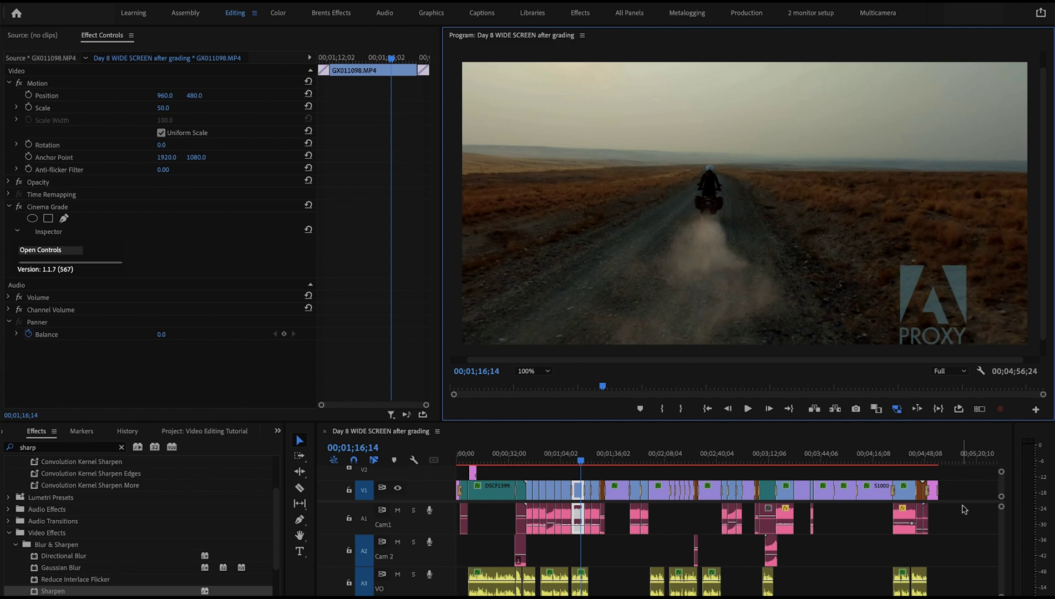
# Step: Apply the Sharpen video effect to the GX011098.MP4 motorcycle clip on track V1
pyautogui.click(557, 457)
pyautogui.moveTo(557, 457); pyautogui.dragTo(580, 457)
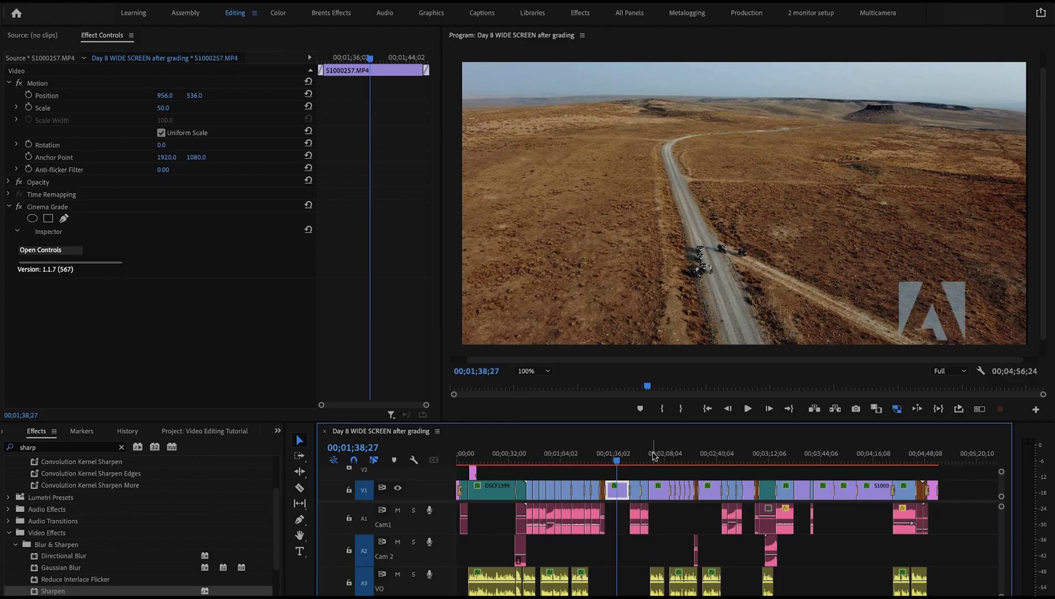
pyautogui.click(659, 456)
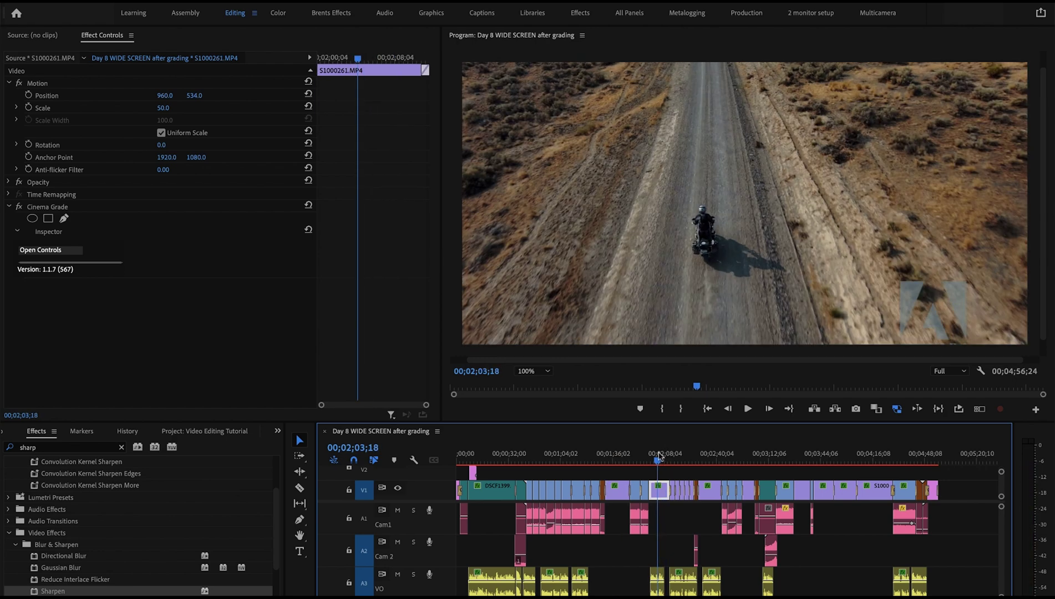
pyautogui.moveTo(659, 456); pyautogui.dragTo(580, 453)
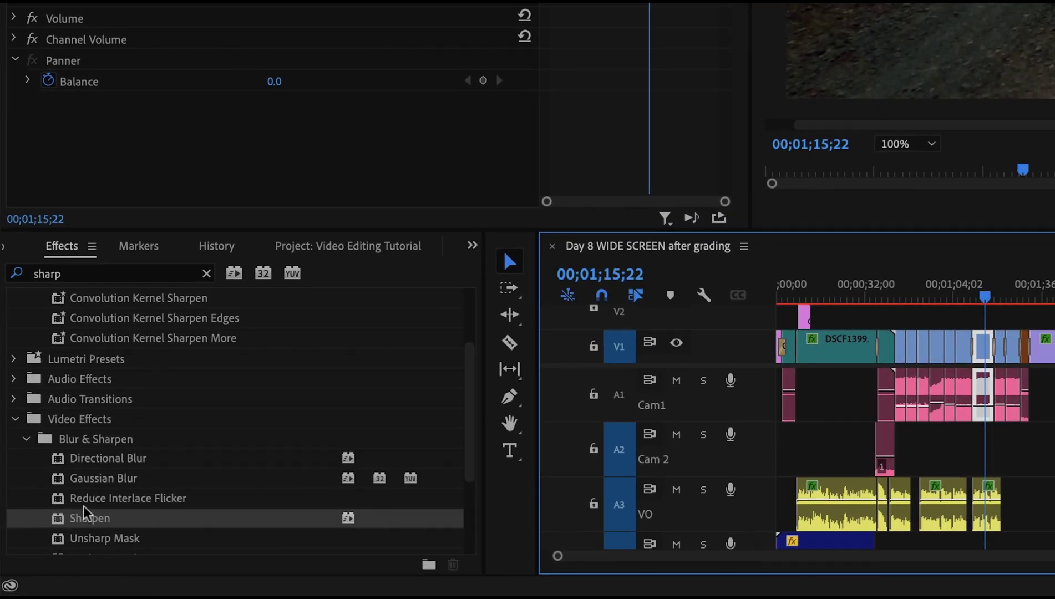
pyautogui.click(62, 522)
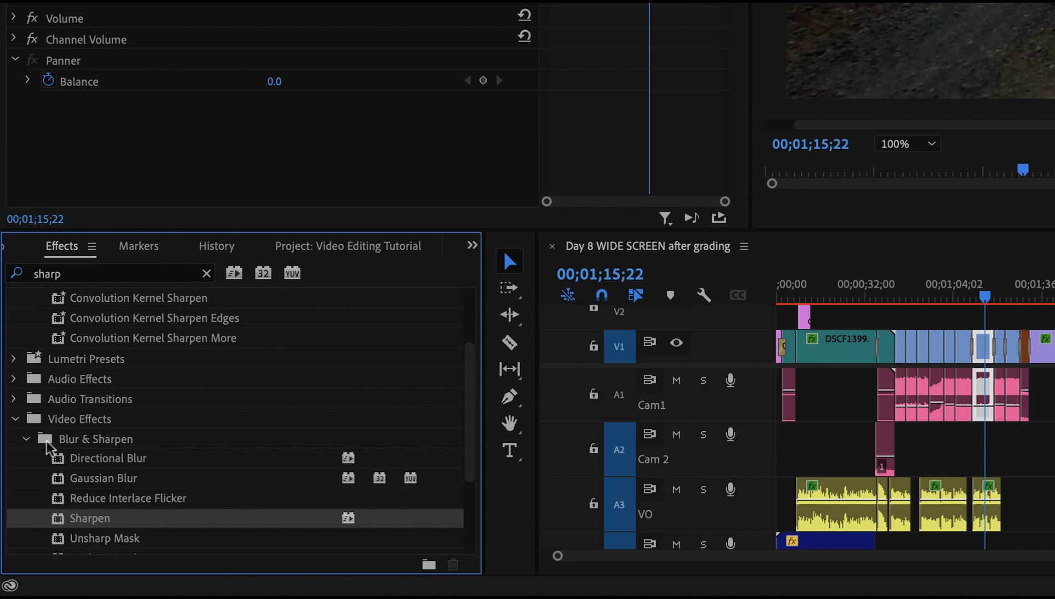
pyautogui.moveTo(61, 518); pyautogui.dragTo(982, 349)
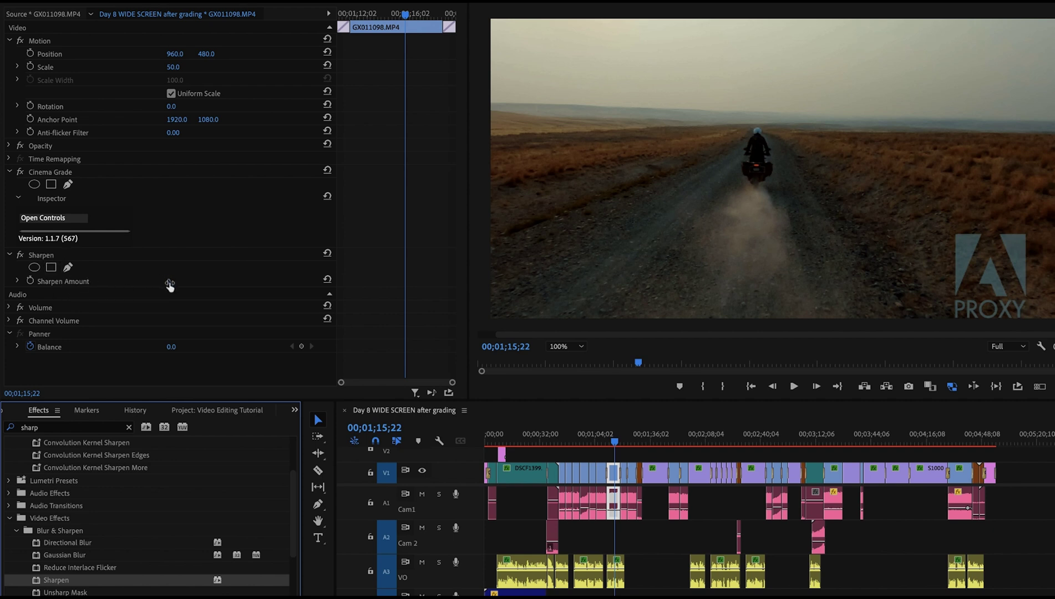
# Step: Turn off proxy display in the preview, set the clip's Sharpen Amount to 185 and compare with the effect off and on
pyautogui.click(169, 282)
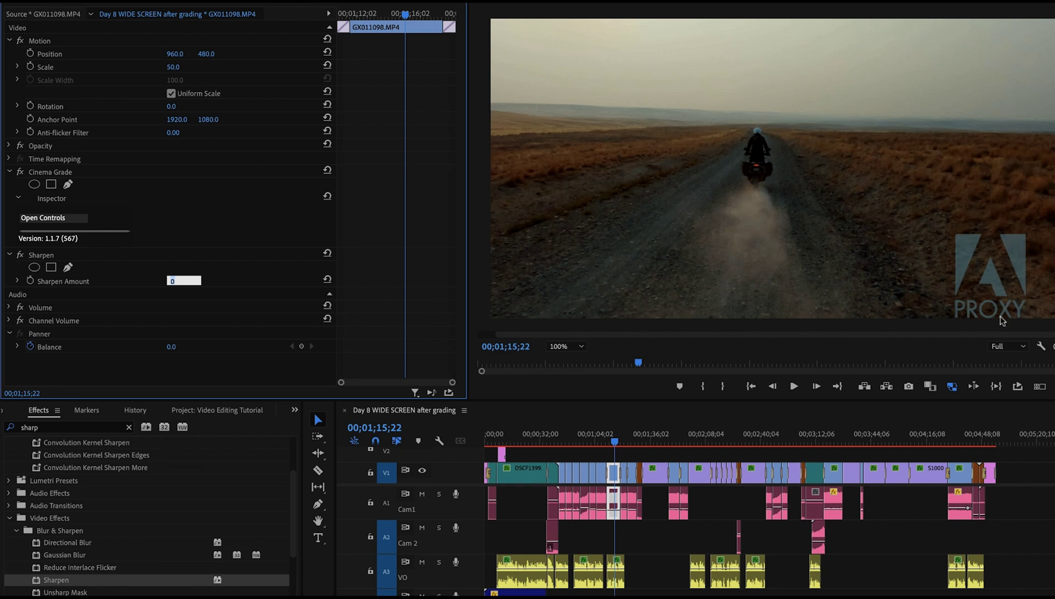
pyautogui.click(952, 387)
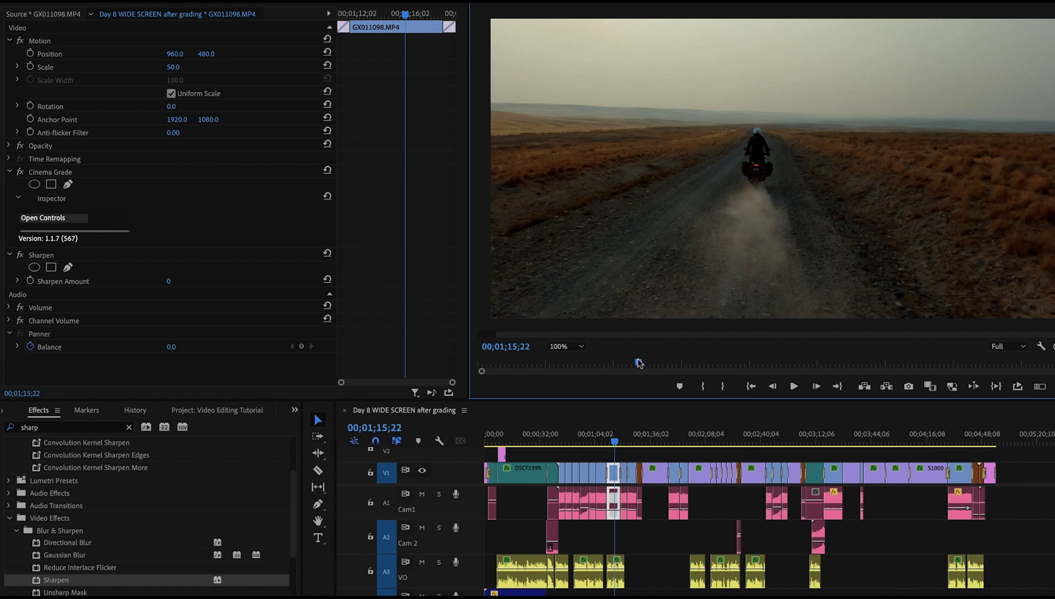
pyautogui.click(169, 281)
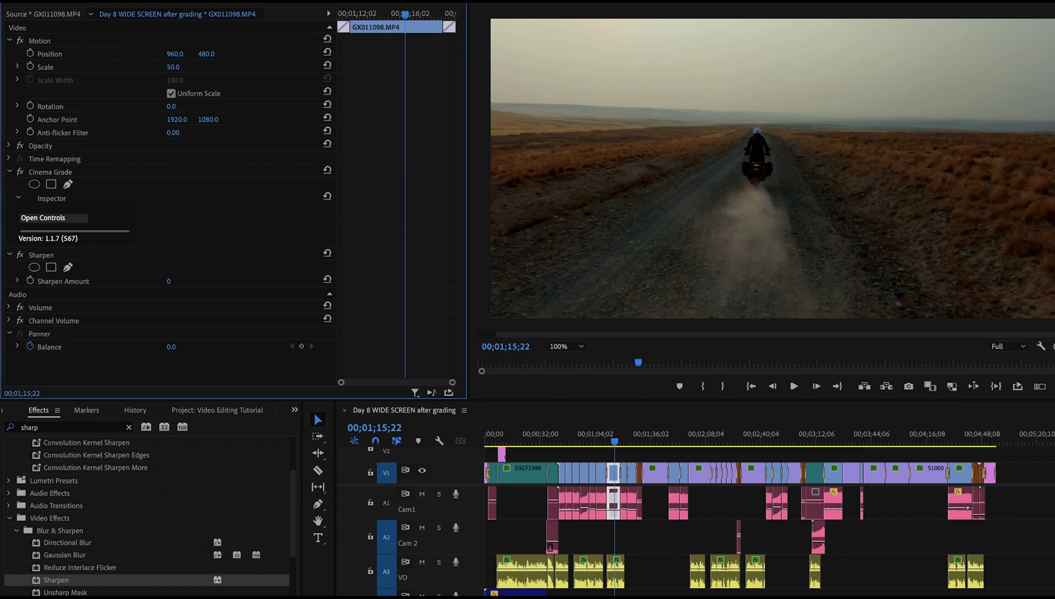
pyautogui.moveTo(169, 282); pyautogui.dragTo(185, 283)
pyautogui.click(20, 255)
pyautogui.click(20, 256)
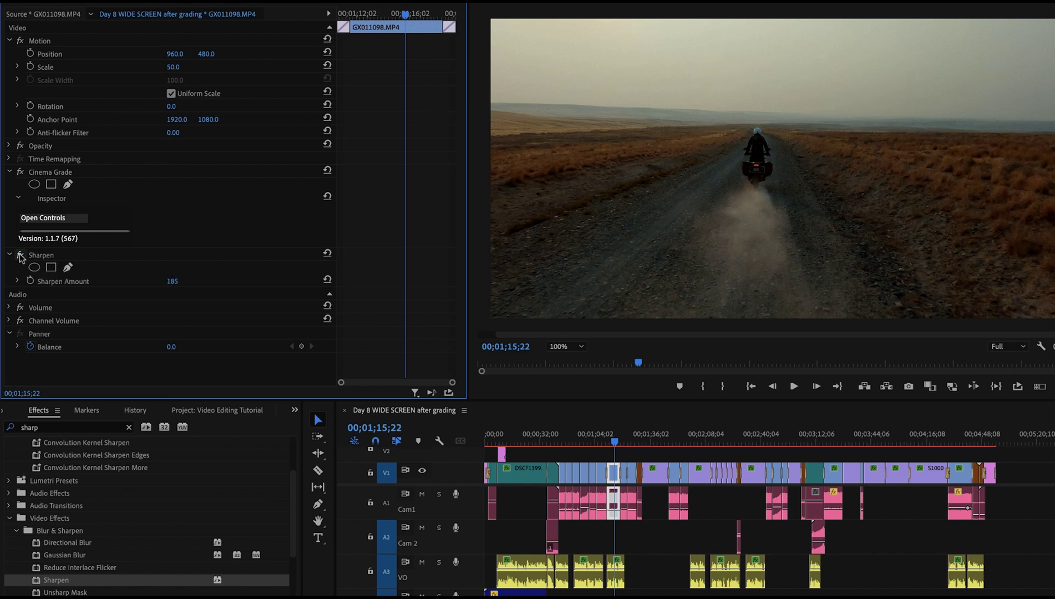
# Step: Raise the Sharpen Amount to 365 and play the motorcycle clip to judge the sharpening
pyautogui.moveTo(172, 282); pyautogui.dragTo(201, 282)
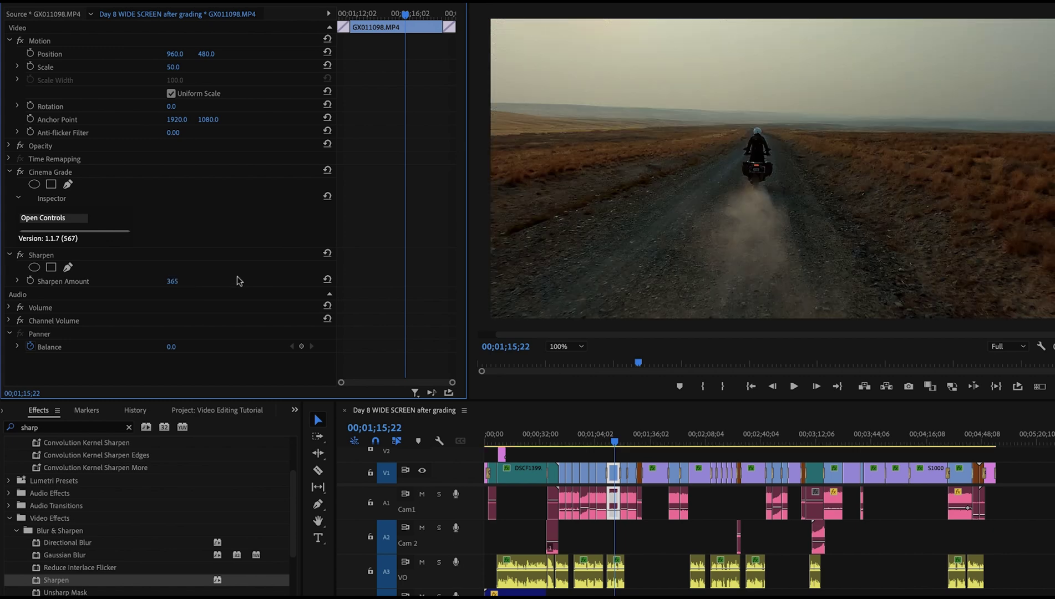
pyautogui.rightClick(865, 205)
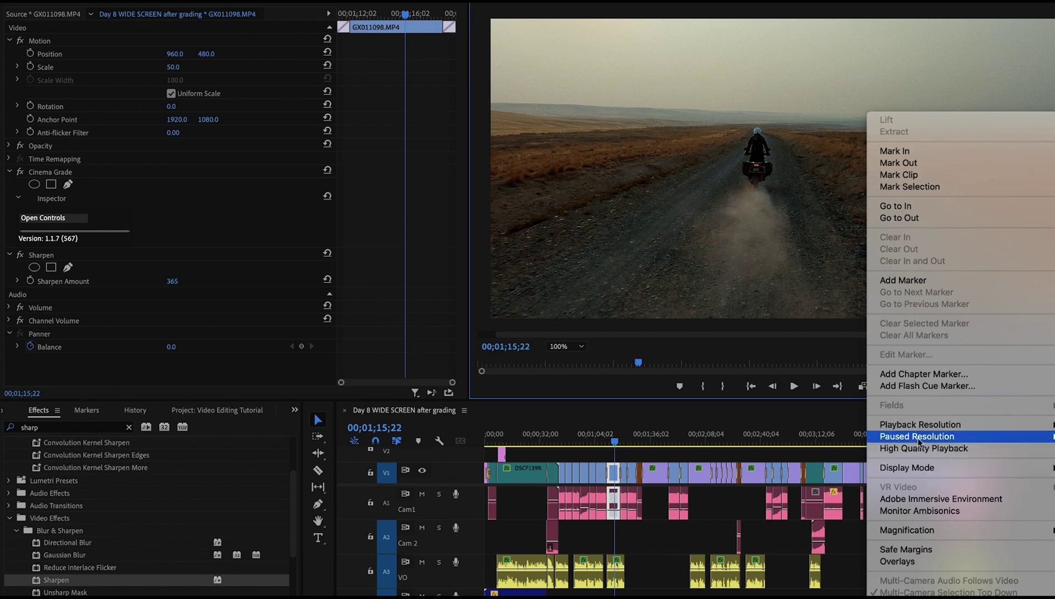
pyautogui.click(756, 234)
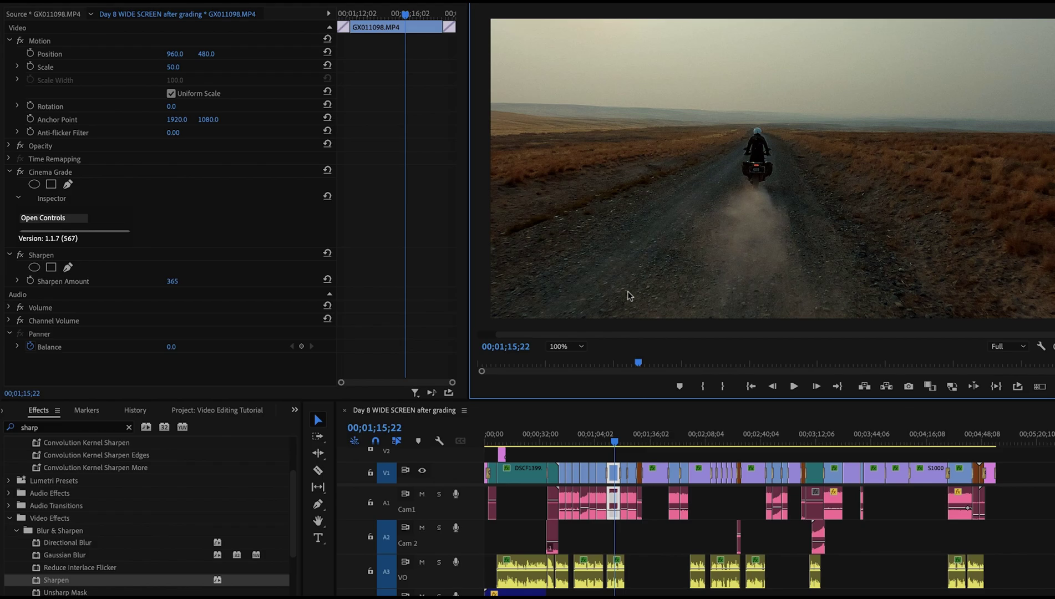
pyautogui.press('space')
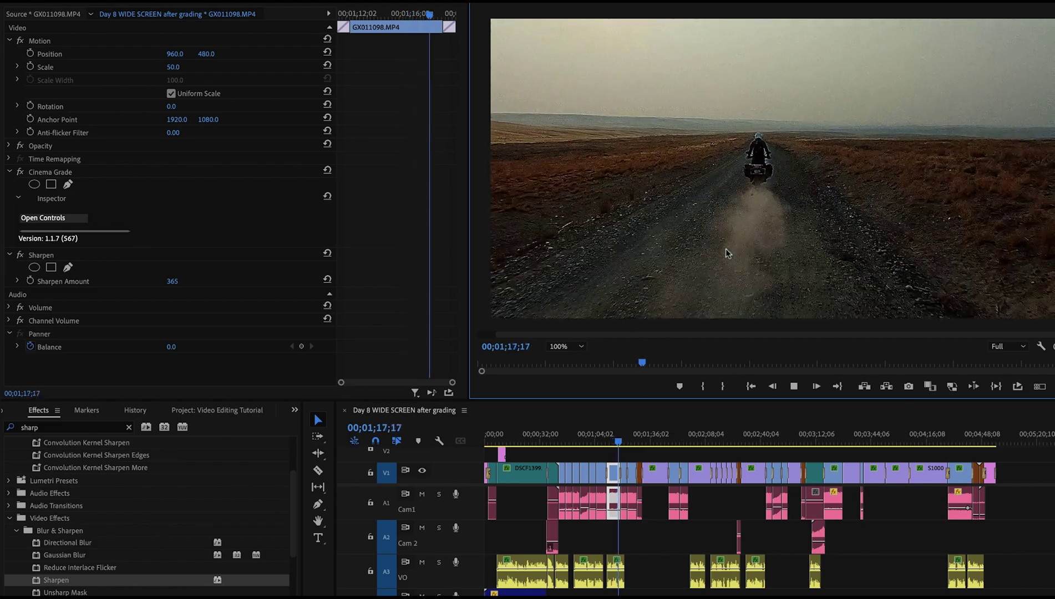
pyautogui.press('space')
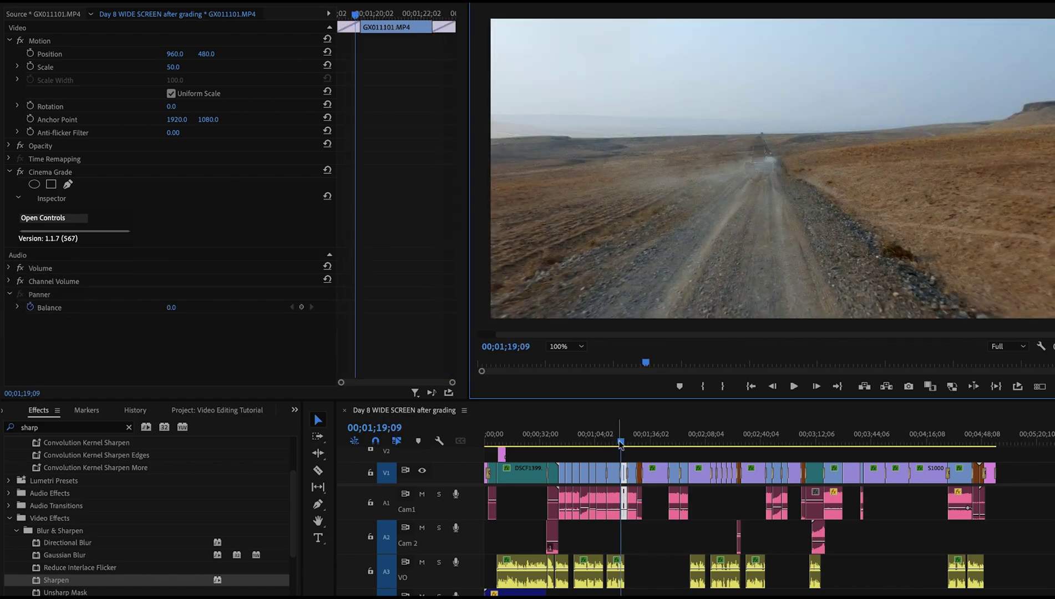
pyautogui.moveTo(620, 444); pyautogui.dragTo(612, 442)
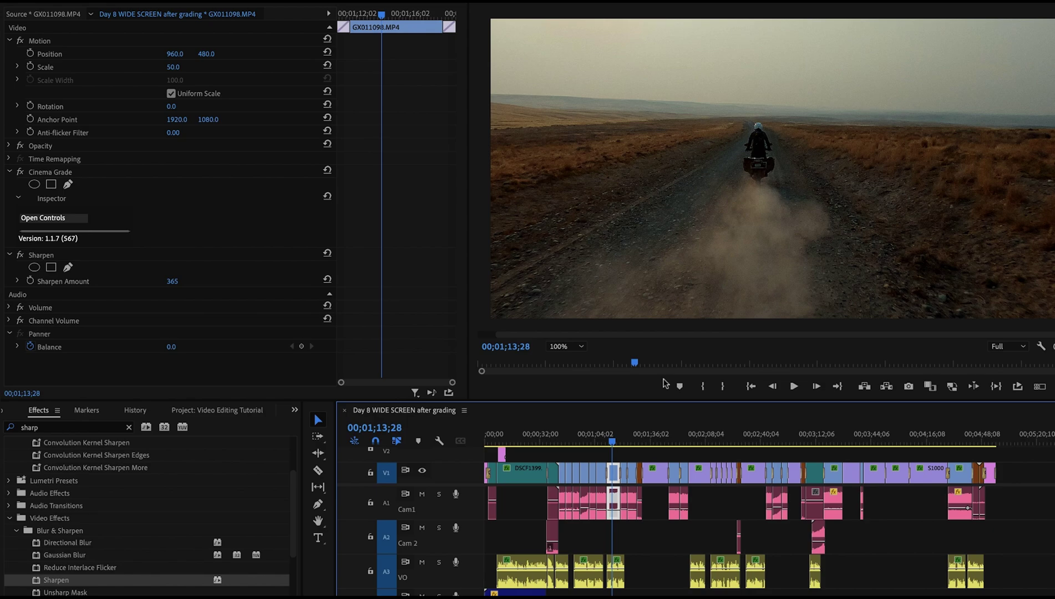
pyautogui.press('space')
pyautogui.press('space')
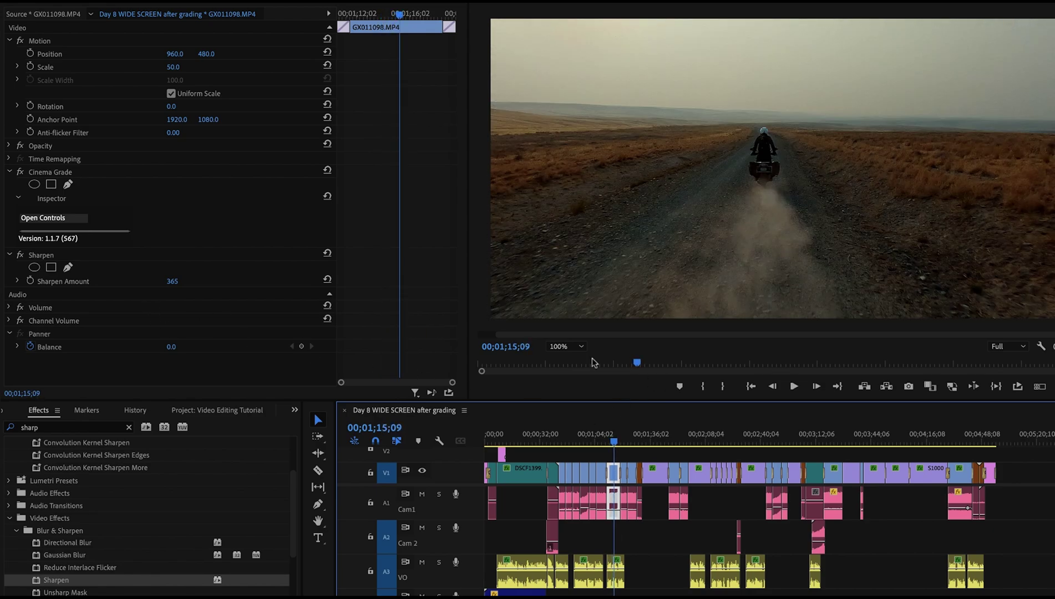
# Step: Set the Sharpen Amount to 100 and play the motorcycle clip again from its beginning
pyautogui.click(171, 281)
pyautogui.write('100')
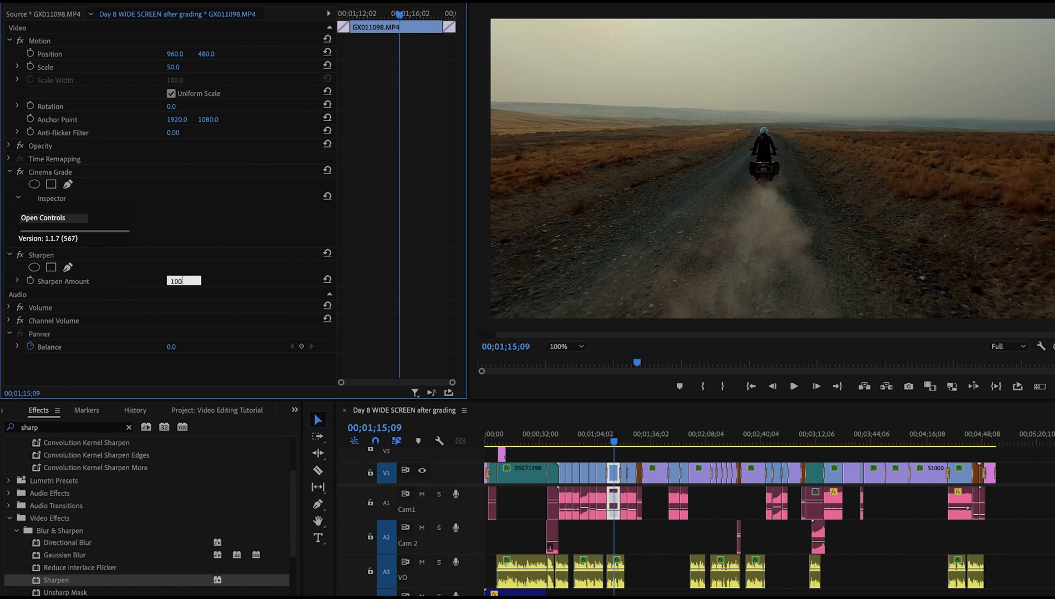
pyautogui.press('Return')
pyautogui.press('space')
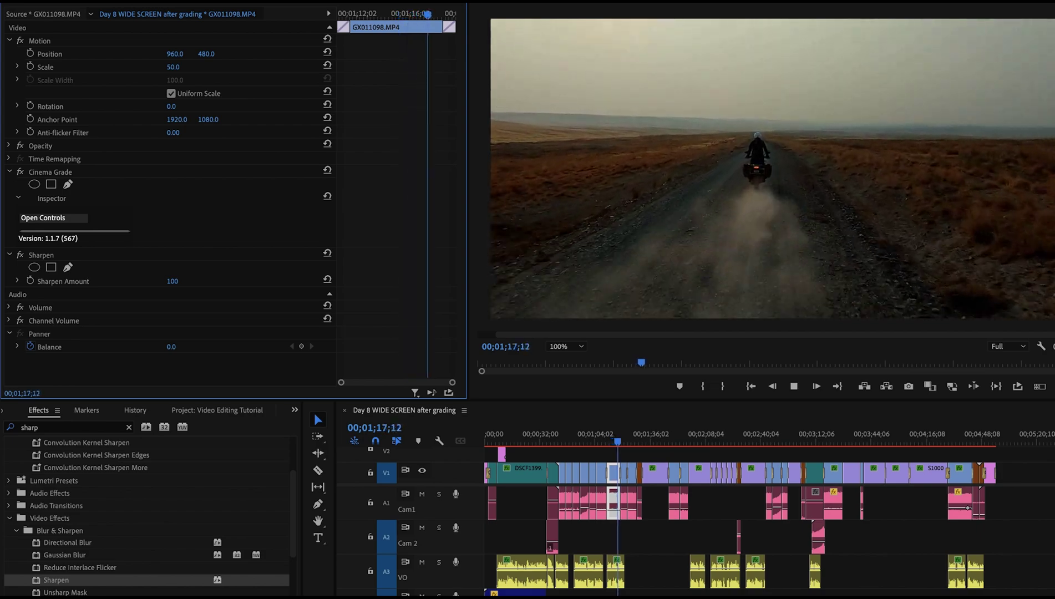
pyautogui.press('space')
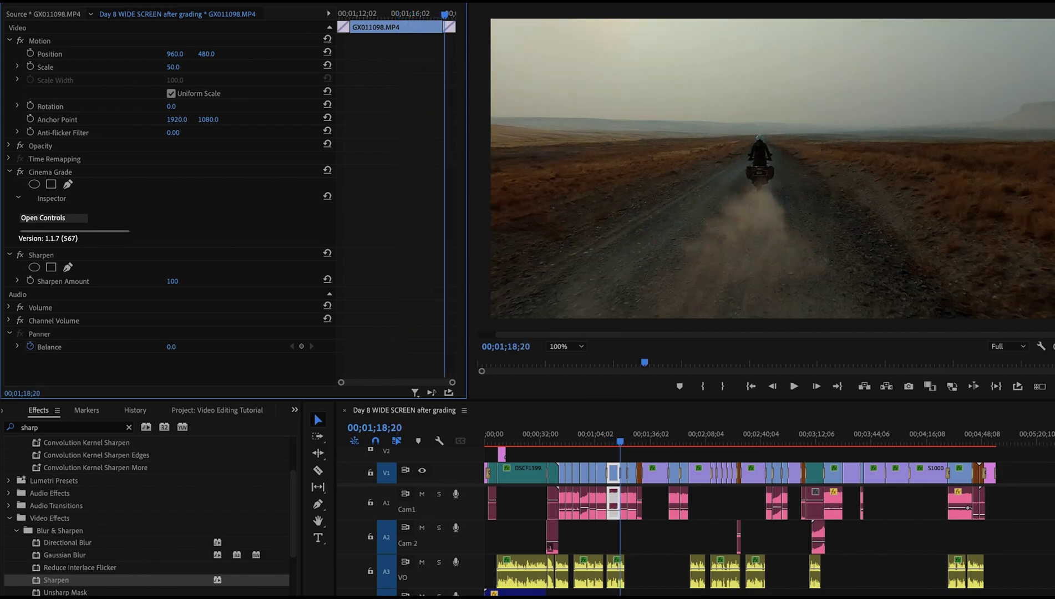
pyautogui.click(608, 441)
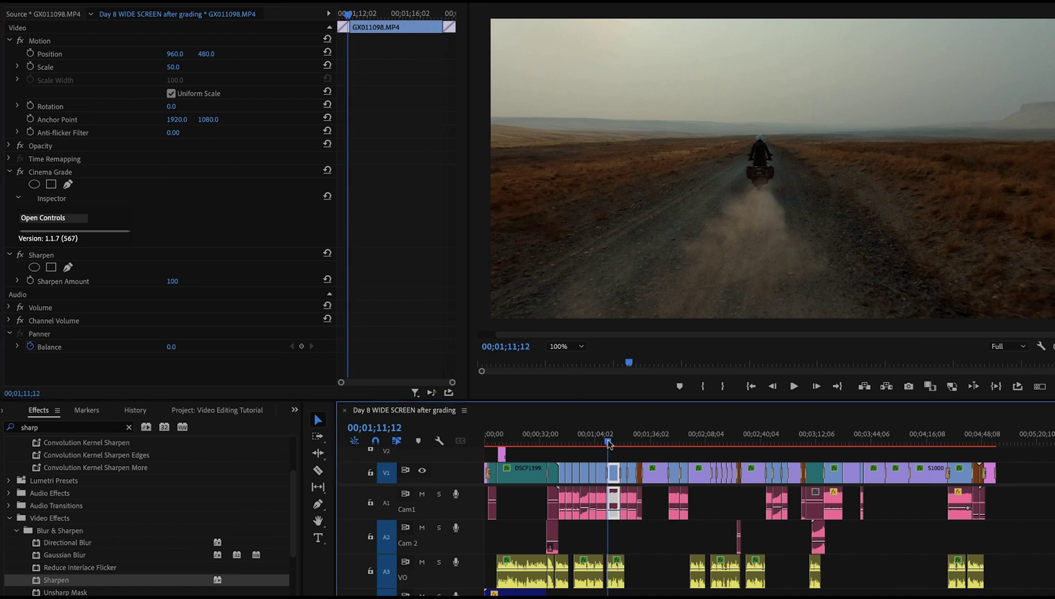
pyautogui.press('space')
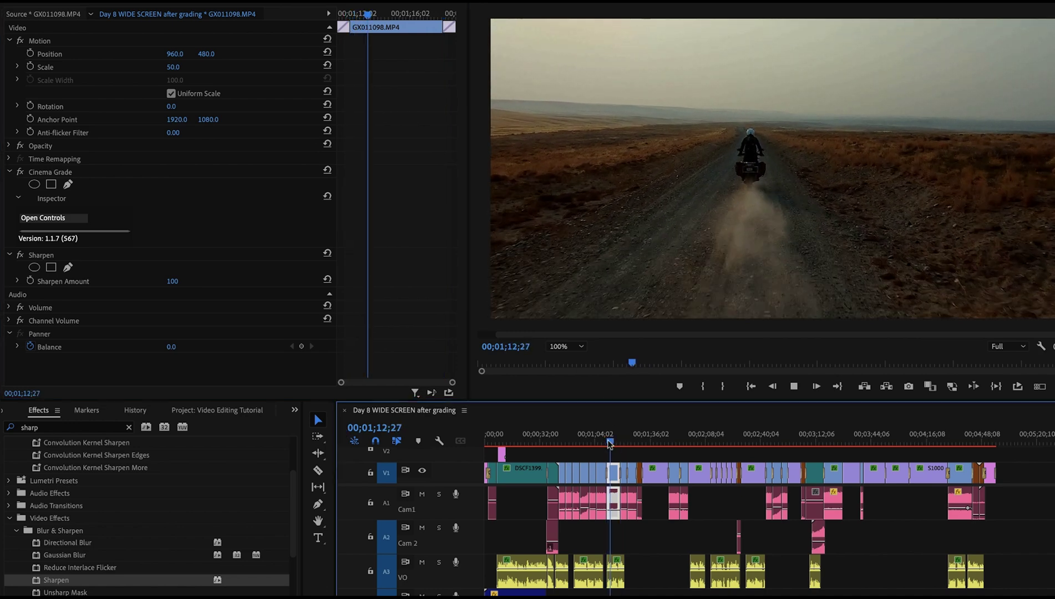
pyautogui.press('space')
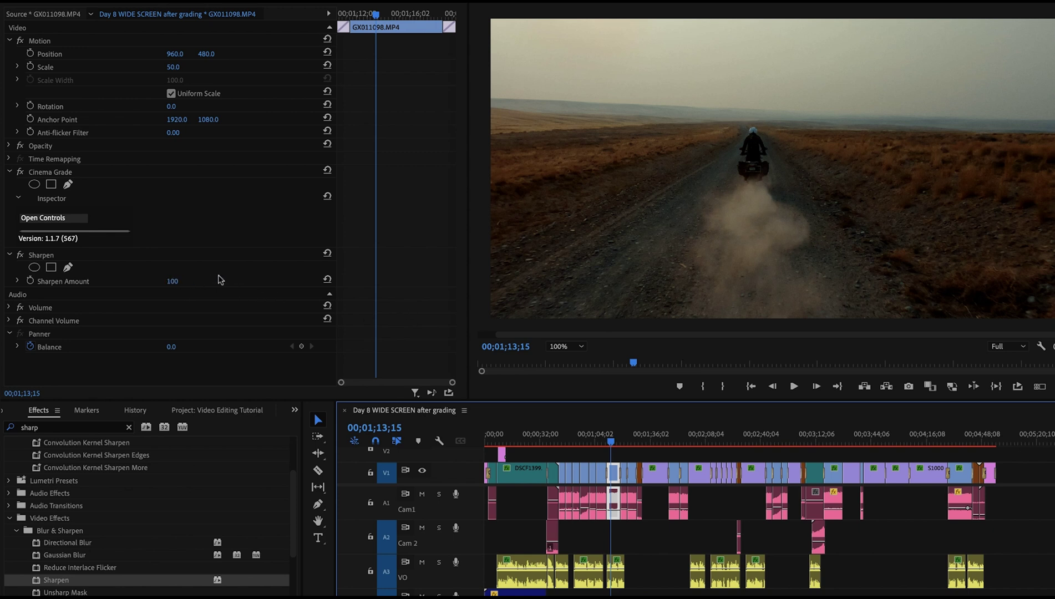
# Step: Mark the motorcycle clip with an in point at 00;01;11;01 and an out point at 00;01;18;08, and play it in a loop
pyautogui.click(607, 443)
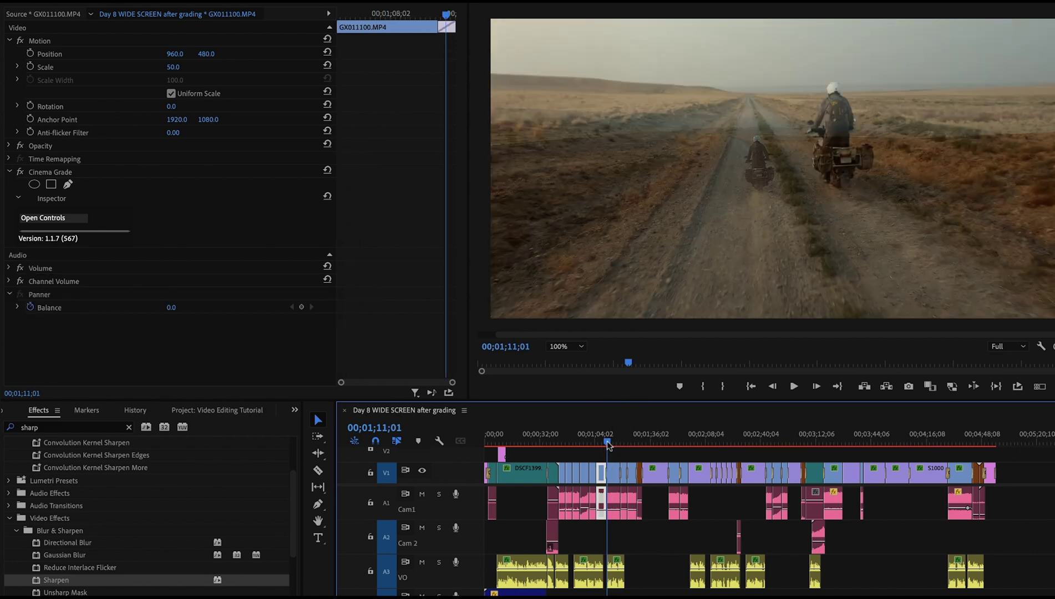
pyautogui.click(612, 471)
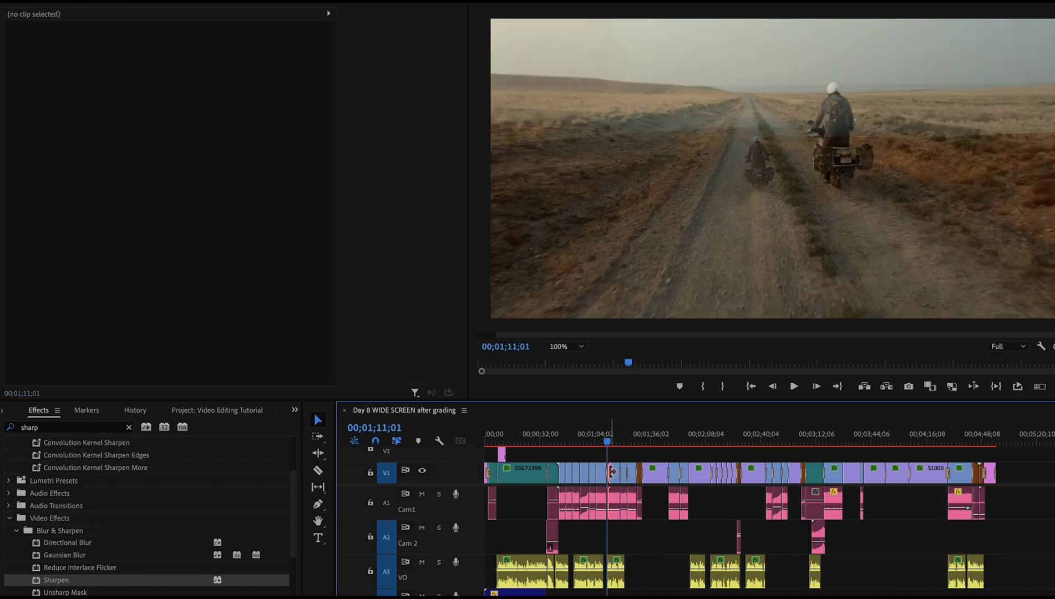
pyautogui.press('i')
pyautogui.click(619, 439)
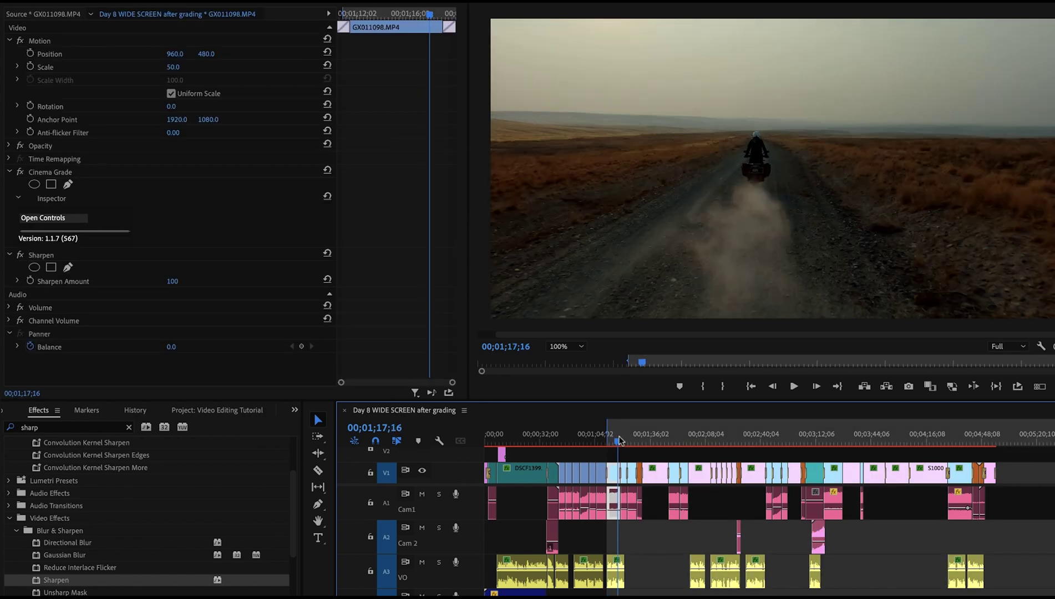
pyautogui.click(619, 440)
pyautogui.press('o')
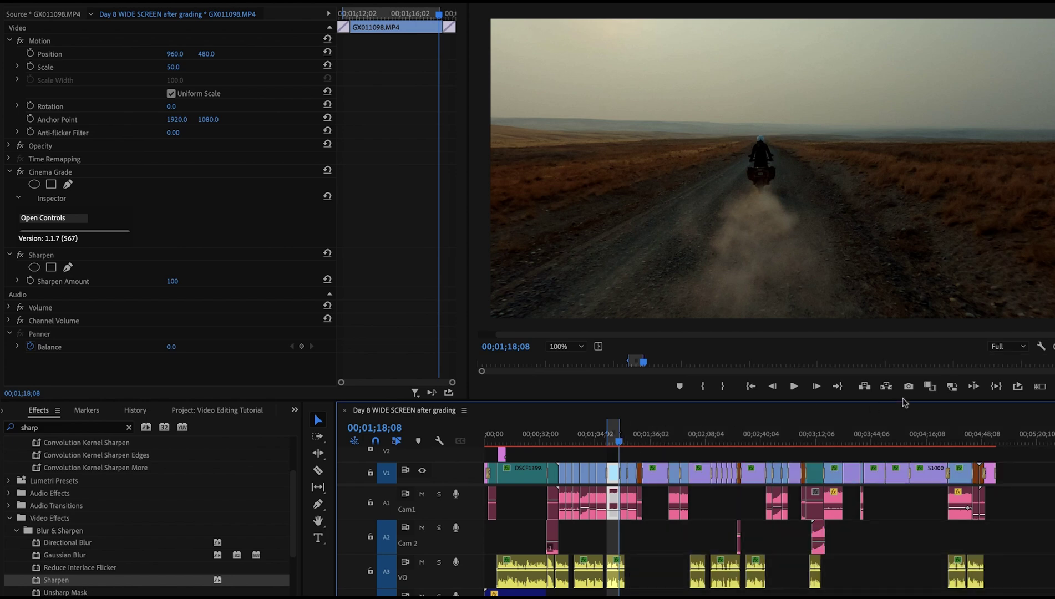
pyautogui.click(1019, 387)
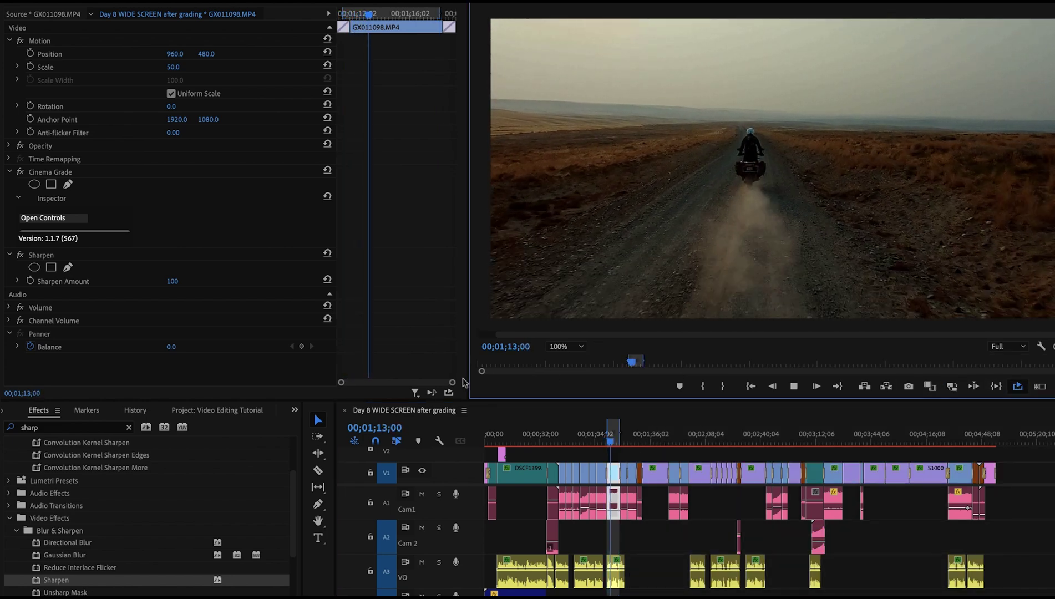
# Step: Try Sharpen Amounts of 70, 246 and 105 while the marked range loops
pyautogui.click(172, 282)
pyautogui.write('70')
pyautogui.press('Return')
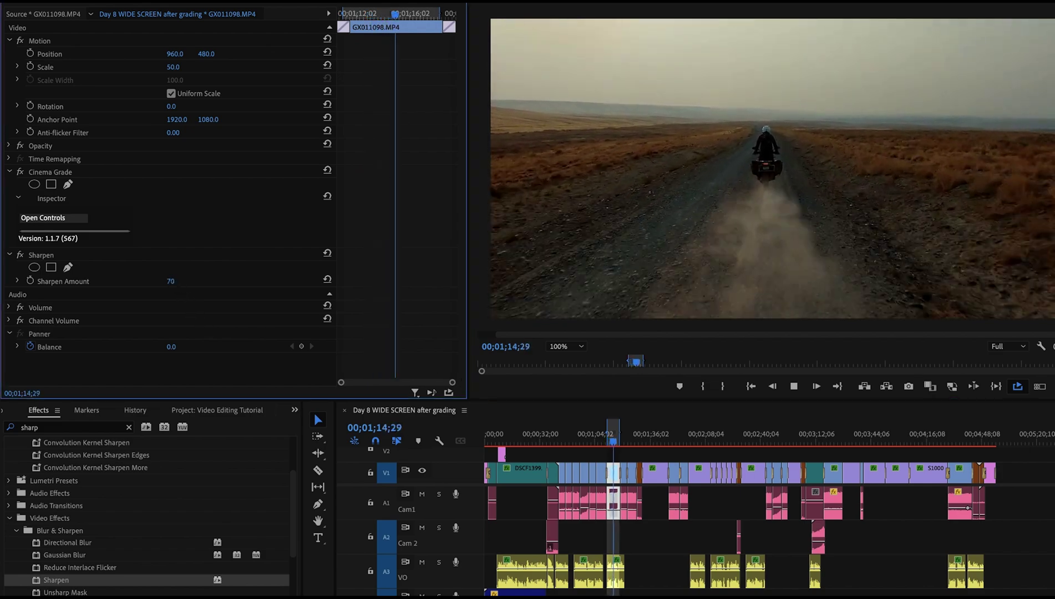
pyautogui.moveTo(169, 283); pyautogui.dragTo(184, 283)
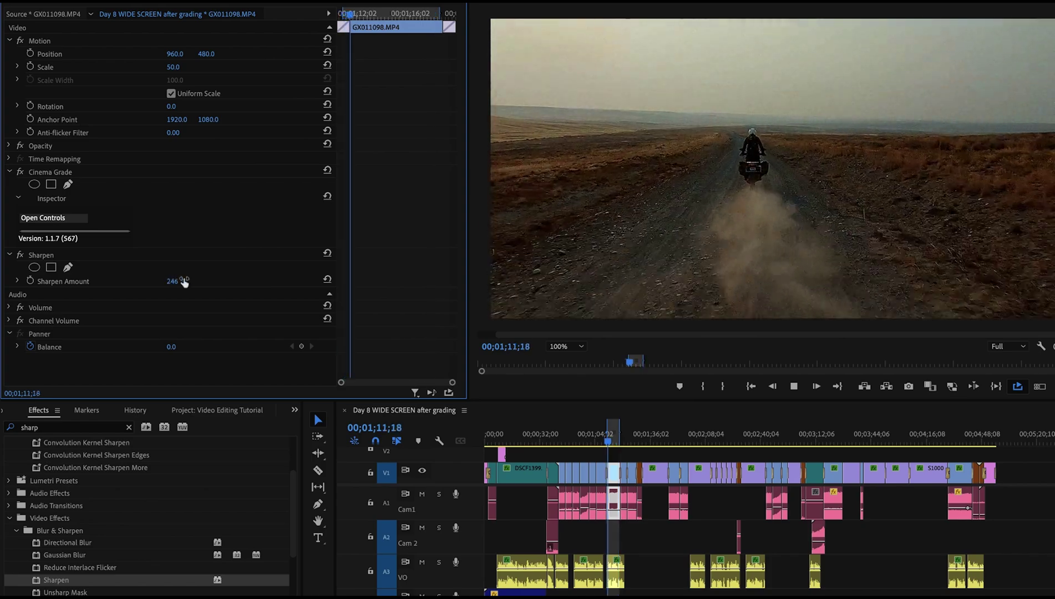
pyautogui.moveTo(176, 280); pyautogui.dragTo(183, 282)
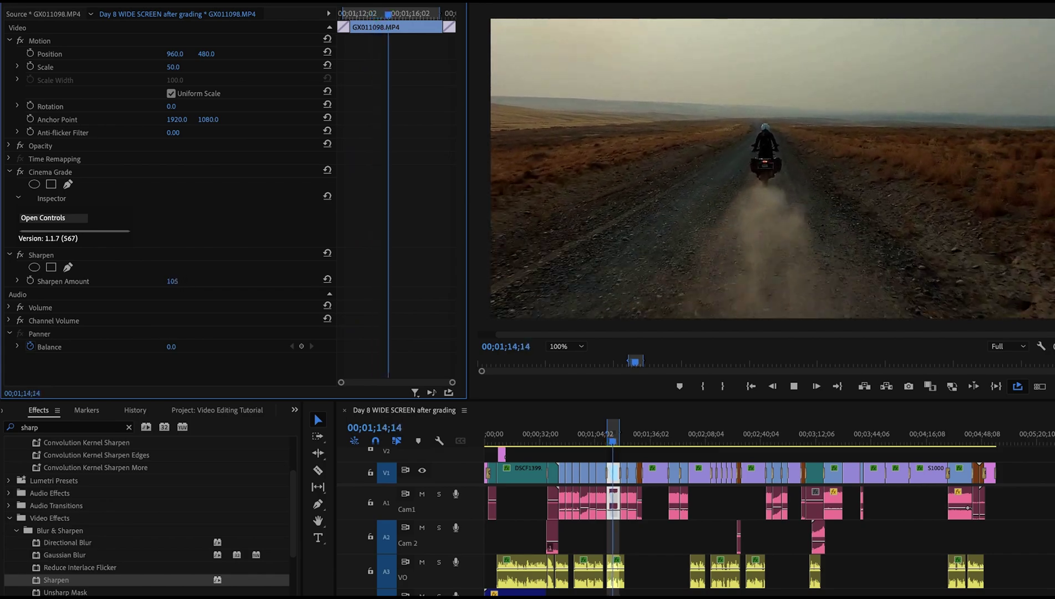
# Step: Set the Sharpen Amount to 95 and stop the looped playback
pyautogui.click(184, 280)
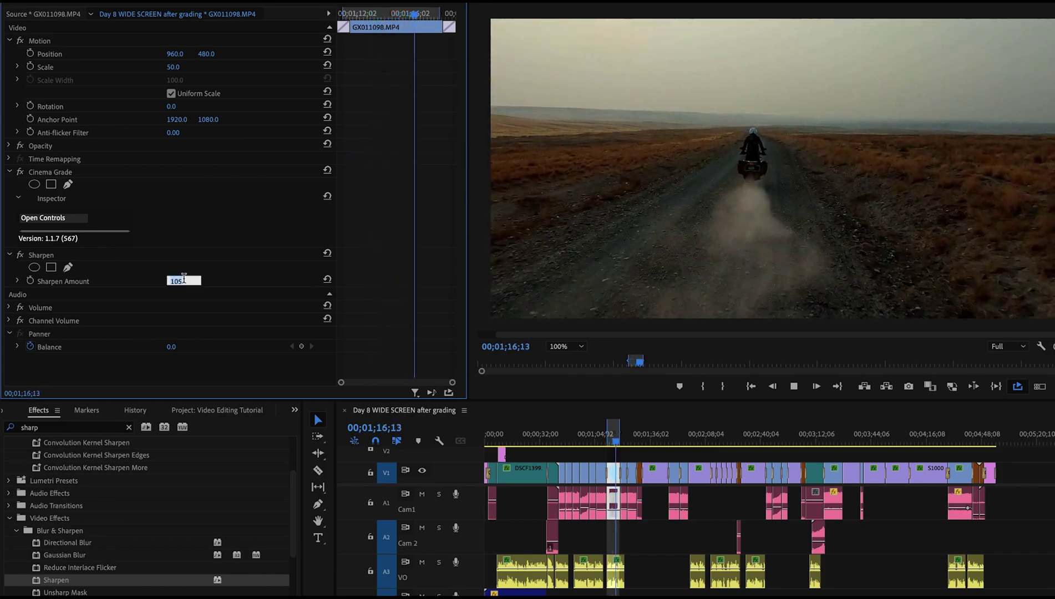
pyautogui.write('97')
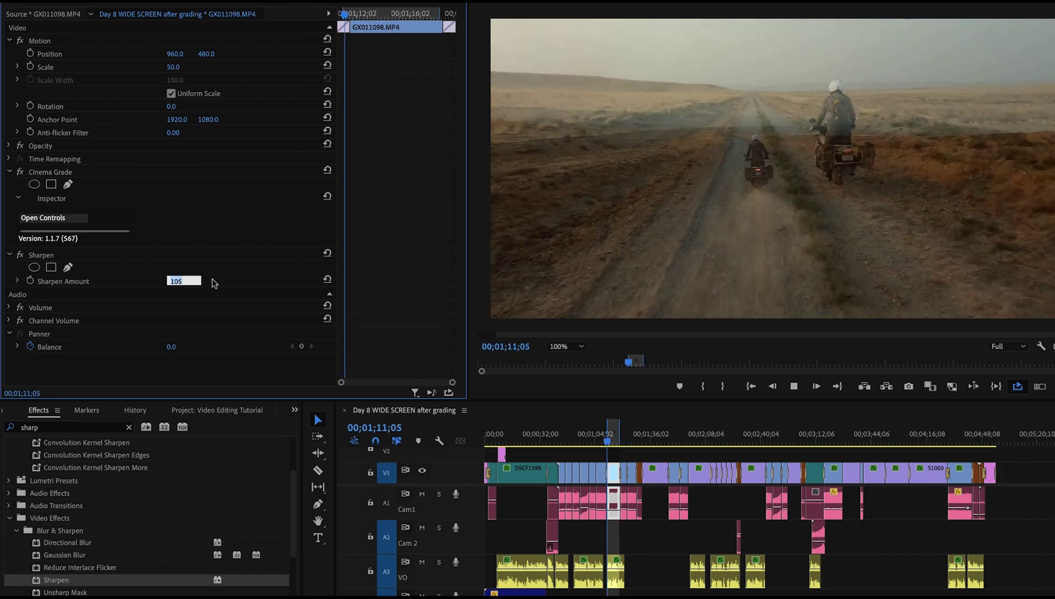
pyautogui.press('Return')
pyautogui.press('Down')
pyautogui.press('Down')
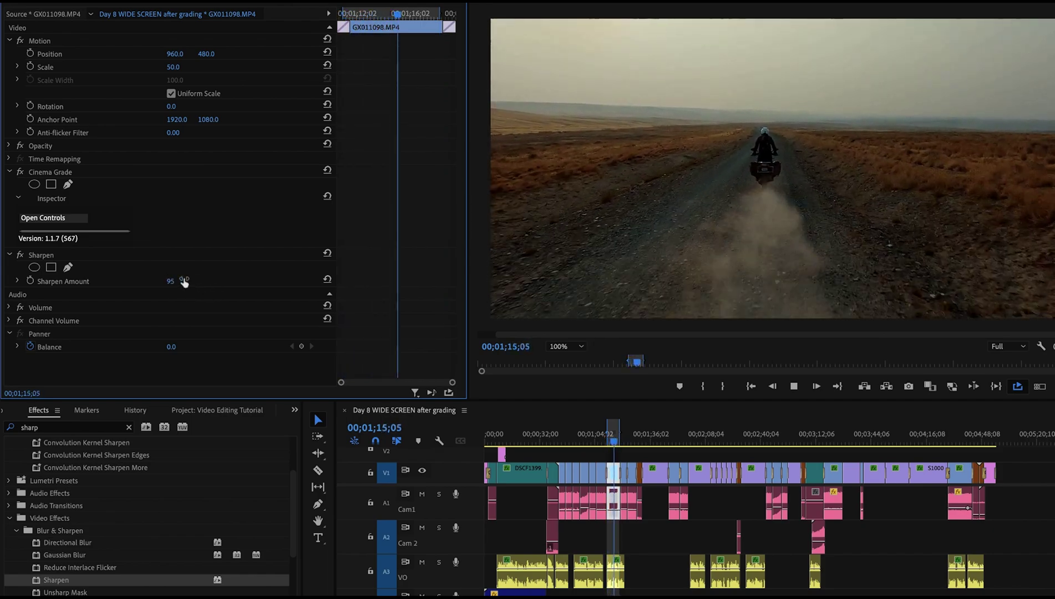
pyautogui.press('space')
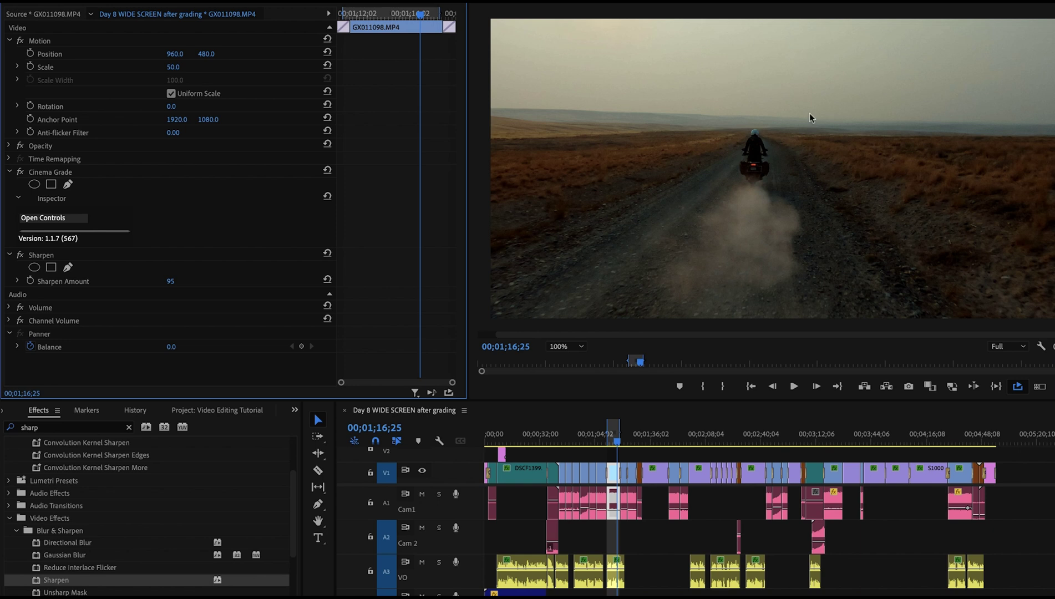
# Step: Add an elliptical mask to the Sharpen effect and enlarge it around the rider and road to cover most of the frame
pyautogui.click(33, 269)
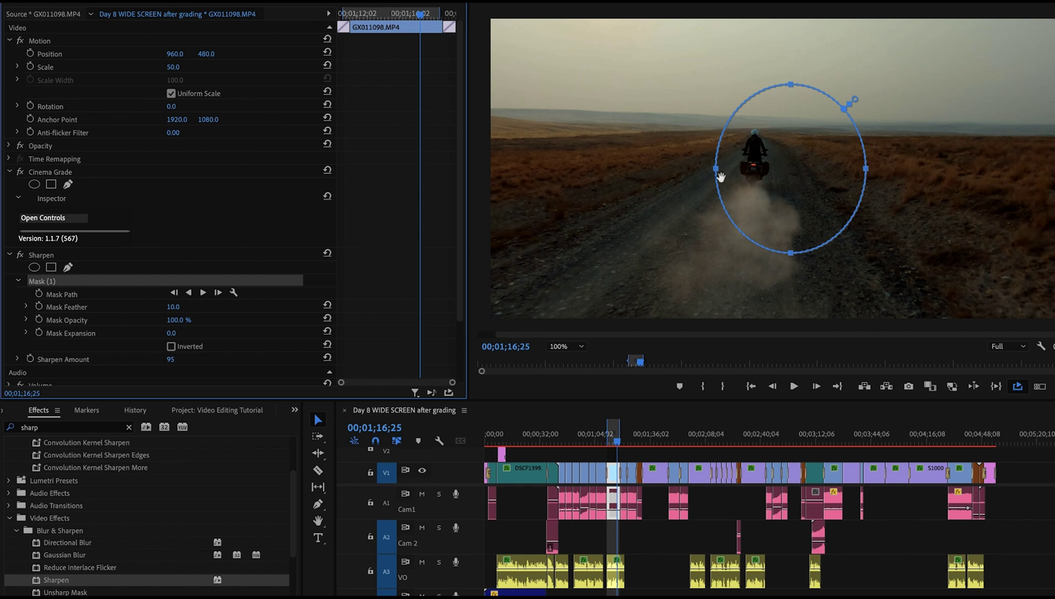
pyautogui.moveTo(715, 169); pyautogui.dragTo(597, 168)
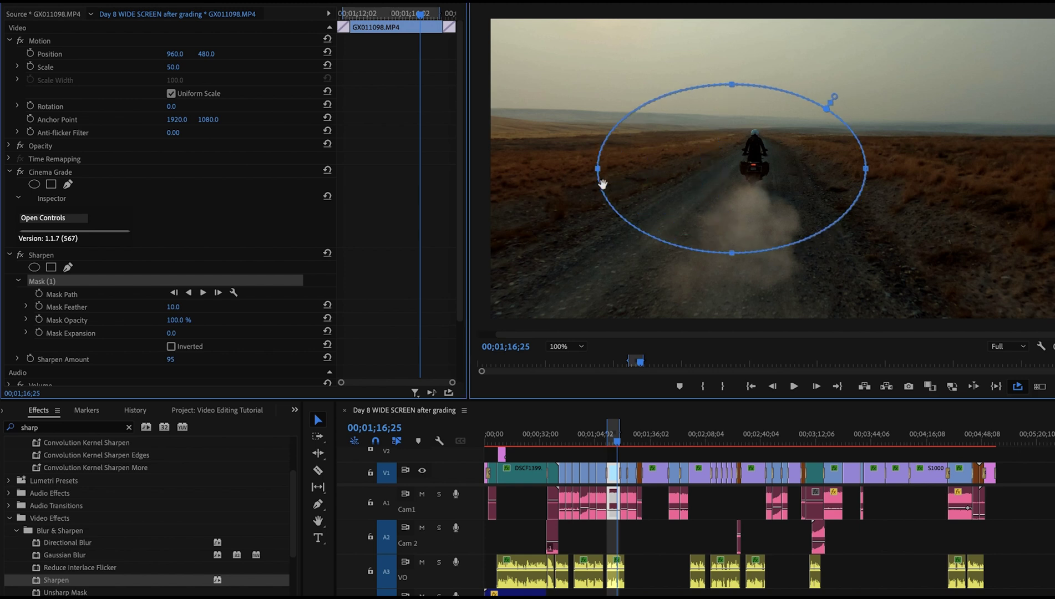
pyautogui.moveTo(867, 172); pyautogui.dragTo(993, 169)
pyautogui.moveTo(798, 87); pyautogui.dragTo(796, 51)
pyautogui.moveTo(795, 254); pyautogui.dragTo(795, 320)
pyautogui.moveTo(594, 190); pyautogui.dragTo(582, 187)
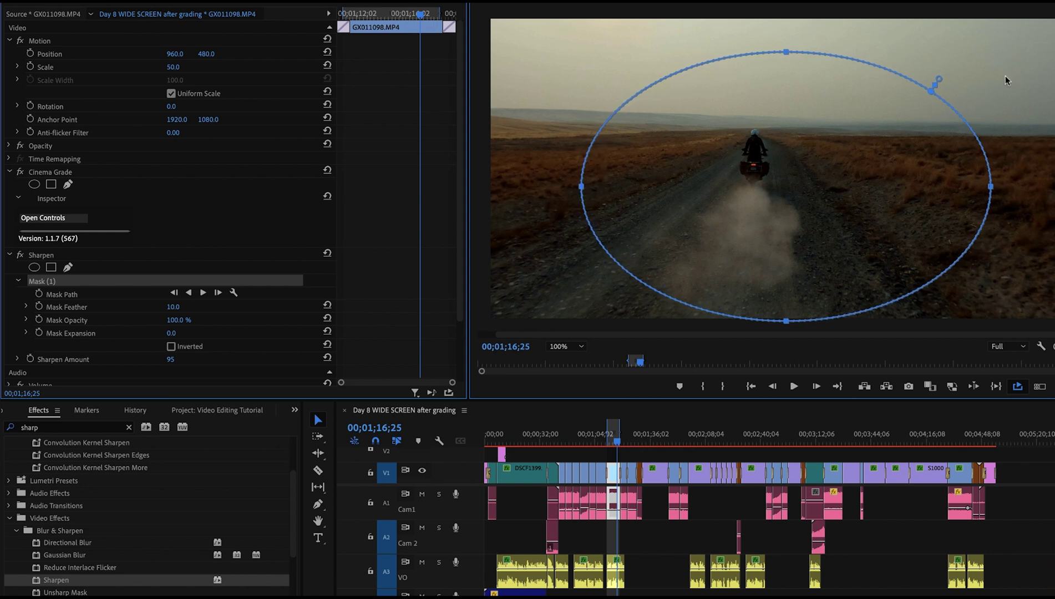
# Step: Feather the Sharpen mask to about 346.4 and stretch the ellipse slightly farther outward on both sides and upward
pyautogui.moveTo(940, 83); pyautogui.dragTo(958, 60)
pyautogui.moveTo(992, 188); pyautogui.dragTo(1019, 187)
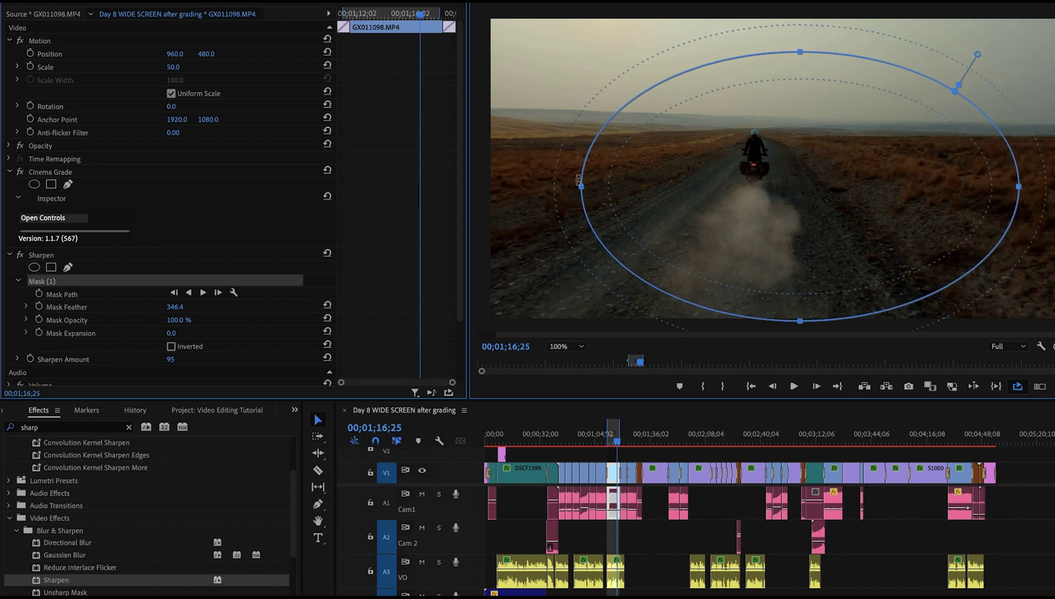
pyautogui.moveTo(583, 188); pyautogui.dragTo(552, 187)
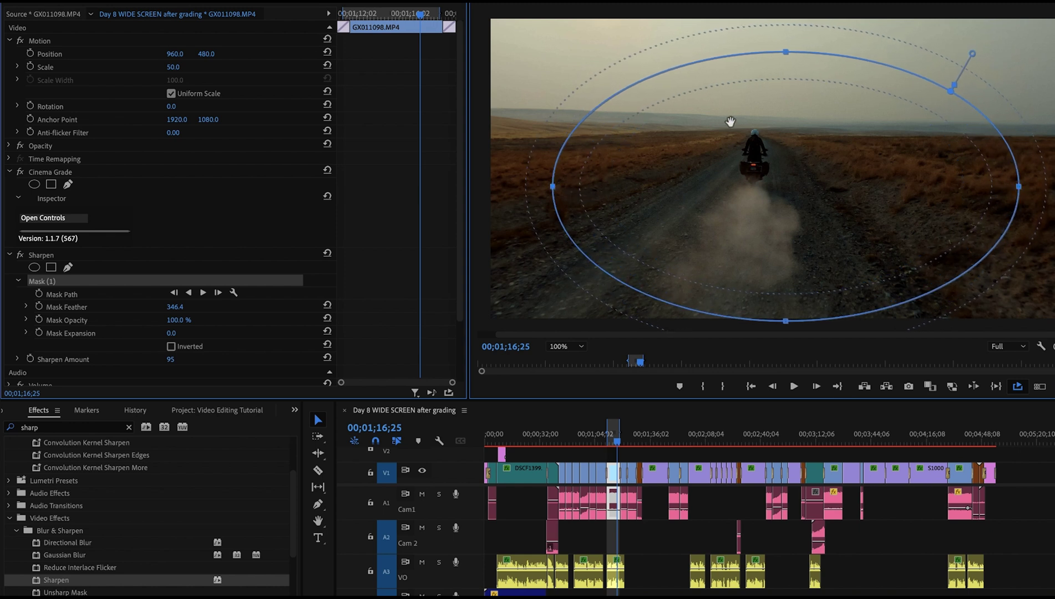
pyautogui.moveTo(788, 56); pyautogui.dragTo(788, 46)
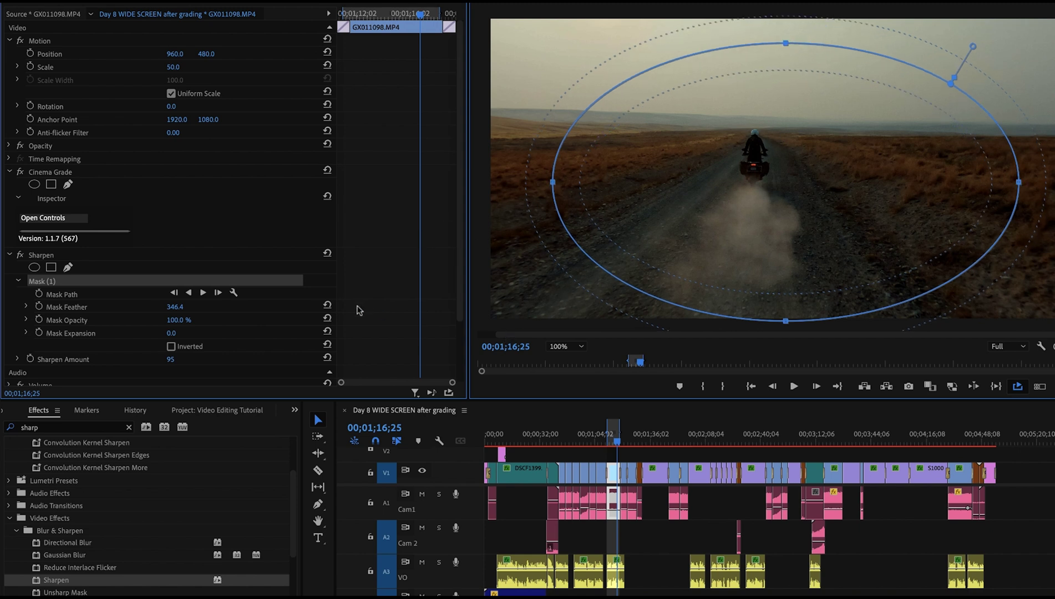
# Step: Hide the mask outline by selecting the Sharpen effect, and loop the marked range to check the masked sharpening
pyautogui.click(172, 257)
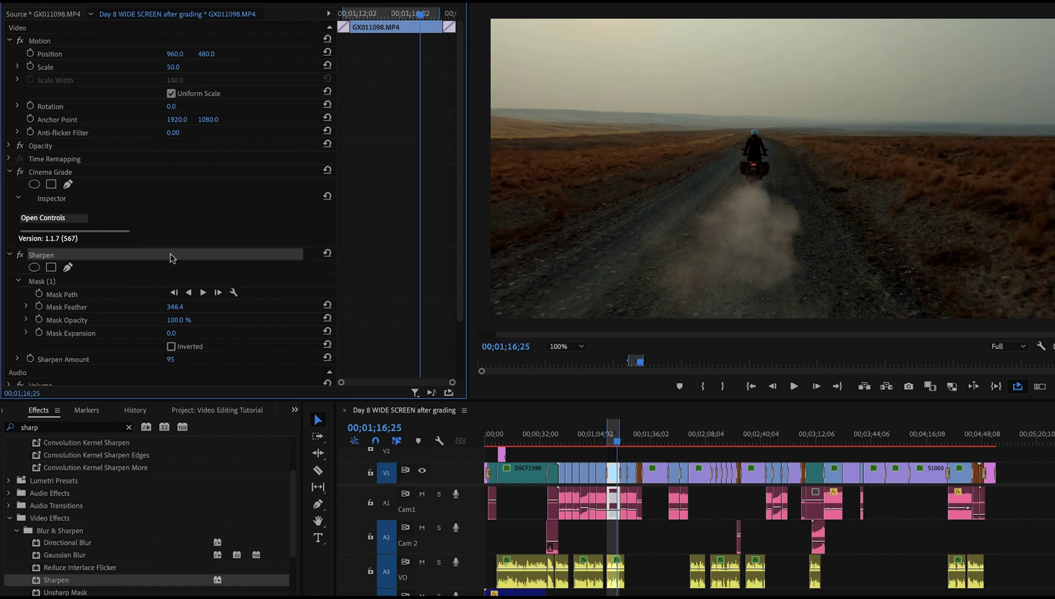
pyautogui.press('space')
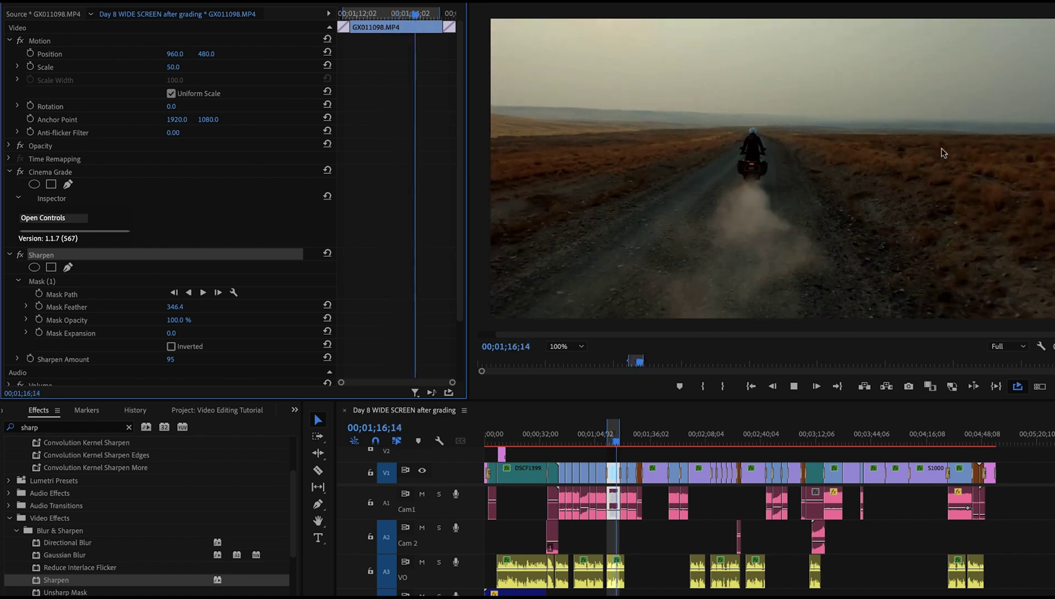
pyautogui.press('space')
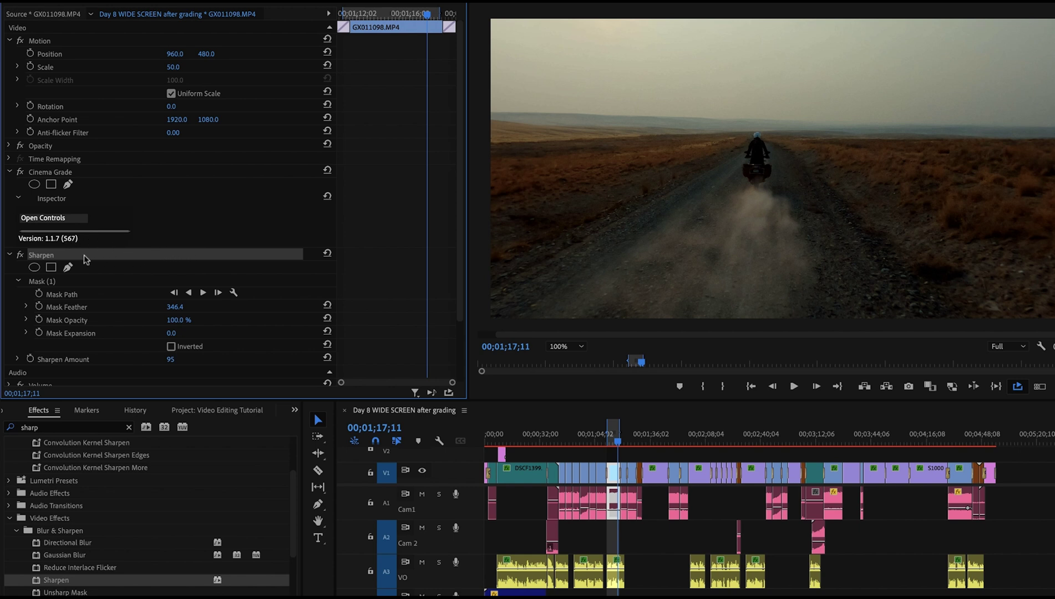
# Step: Clear the effects search and expand the Brents Effects bin to reach the sharpen presets
pyautogui.rightClick(49, 256)
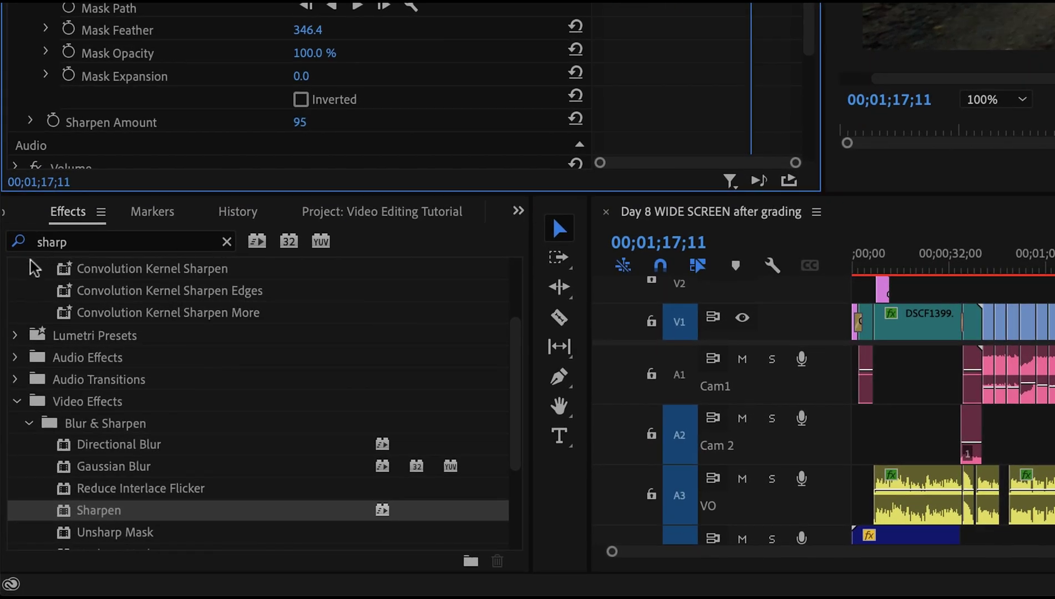
pyautogui.click(226, 242)
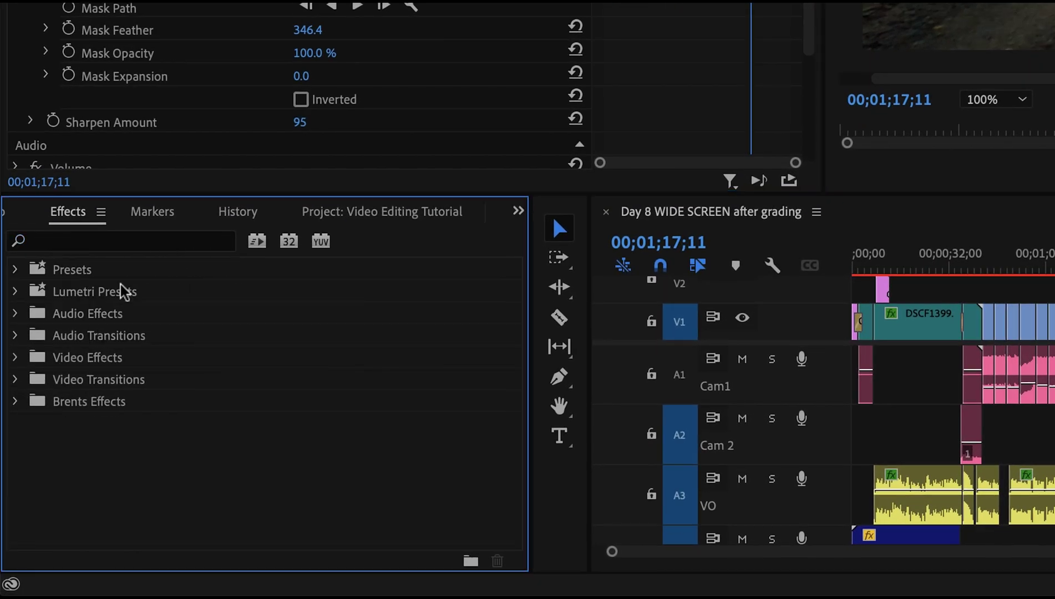
pyautogui.click(16, 401)
pyautogui.scroll(-3, 190, 384)
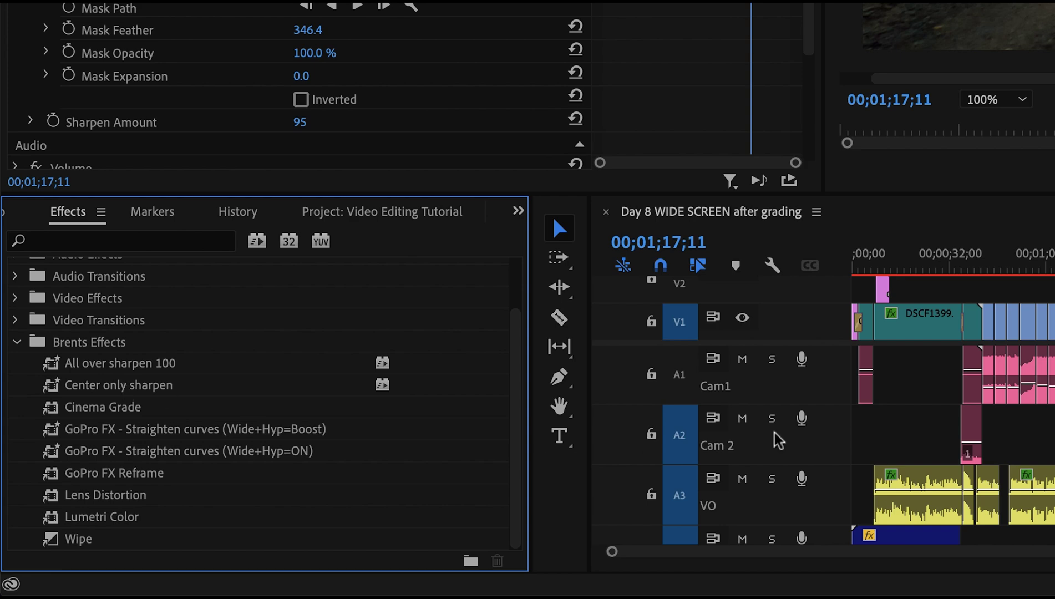
# Step: Apply the Center only sharpen preset to the GX011091.MP4 clip at 00;00;45;19 and select the added Sharpen effect
pyautogui.click(993, 256)
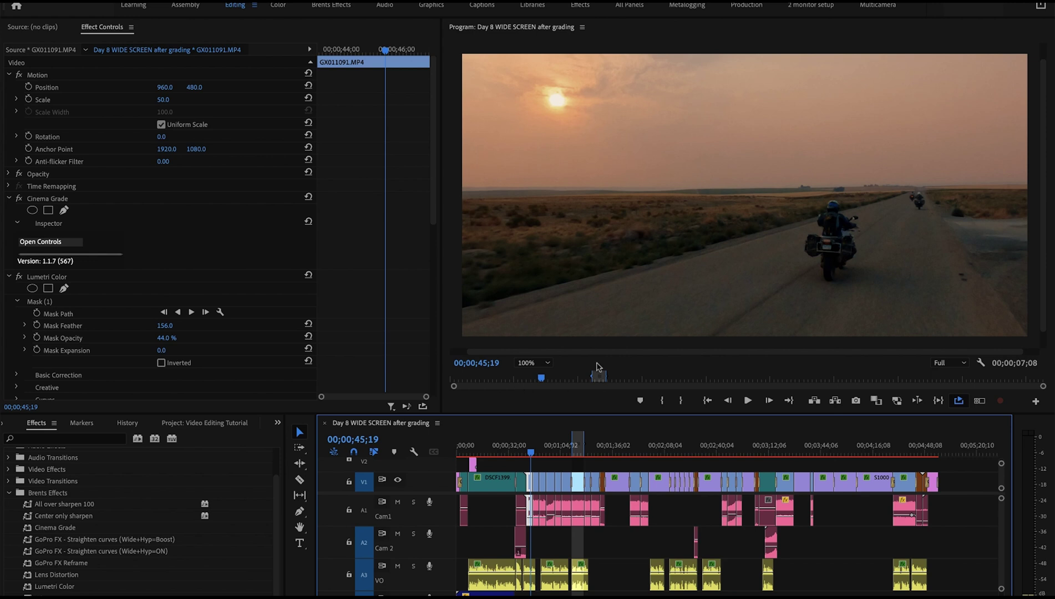
pyautogui.moveTo(53, 517); pyautogui.dragTo(530, 484)
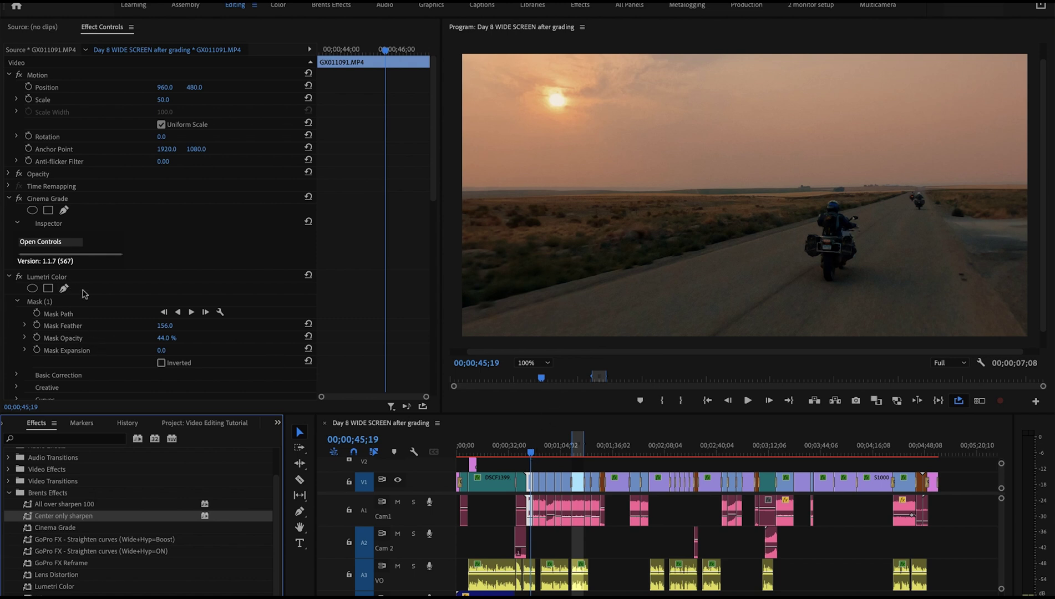
pyautogui.scroll(-10, 84, 267)
pyautogui.scroll(-1, 86, 265)
pyautogui.click(69, 210)
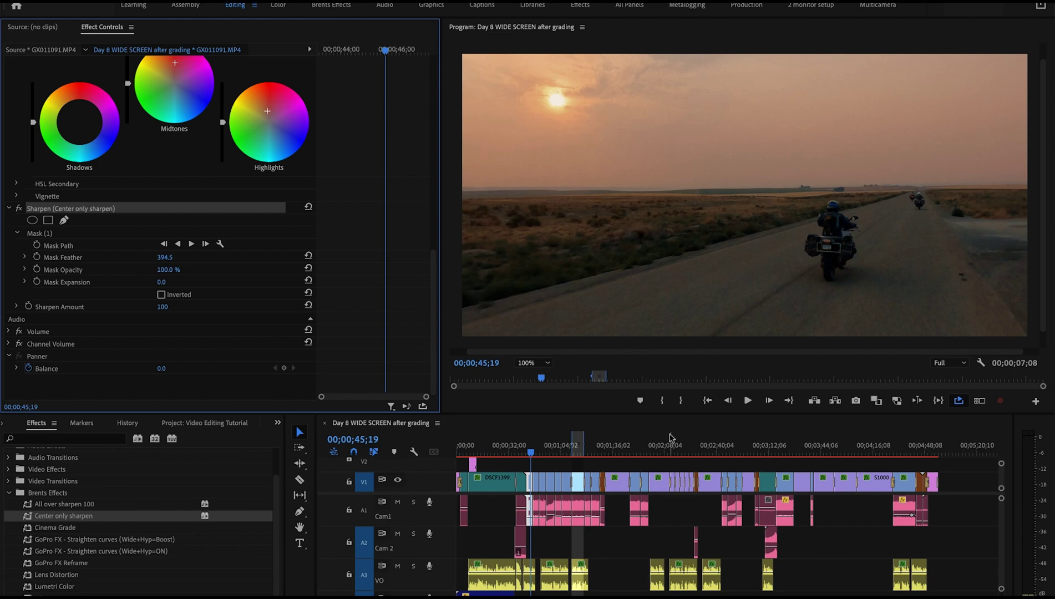
# Step: Return to the GX011091.MP4 clip at 00;00;45;13 and collapse its Lumetri Color settings to inspect the Sharpen effect
pyautogui.click(619, 446)
pyautogui.press('=')
pyautogui.press('=')
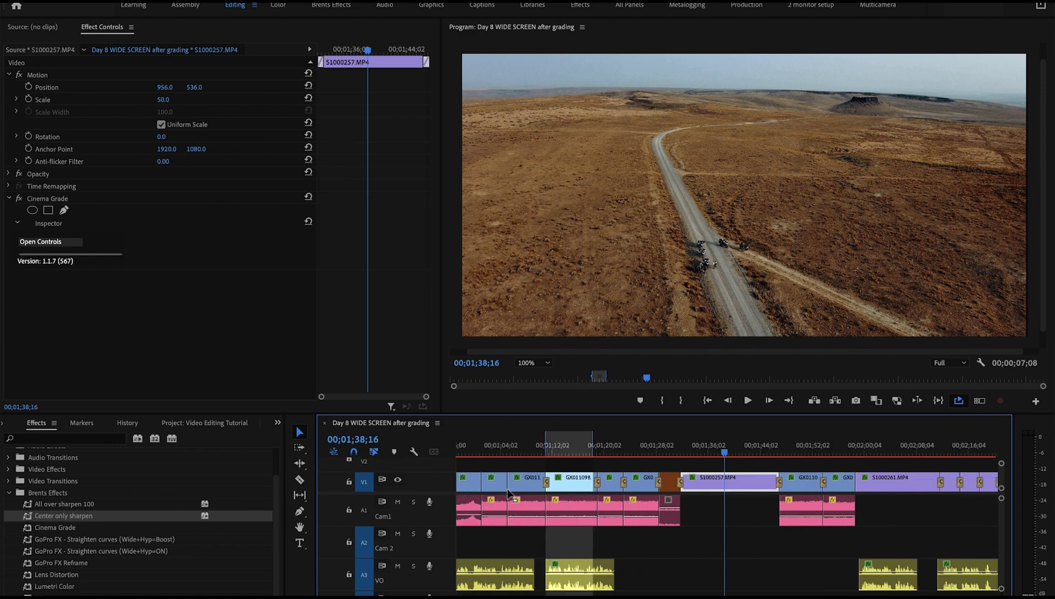
pyautogui.hotkey('ctrl', 's')
pyautogui.hscroll(-3, 595, 484)
pyautogui.hscroll(-5, 595, 484)
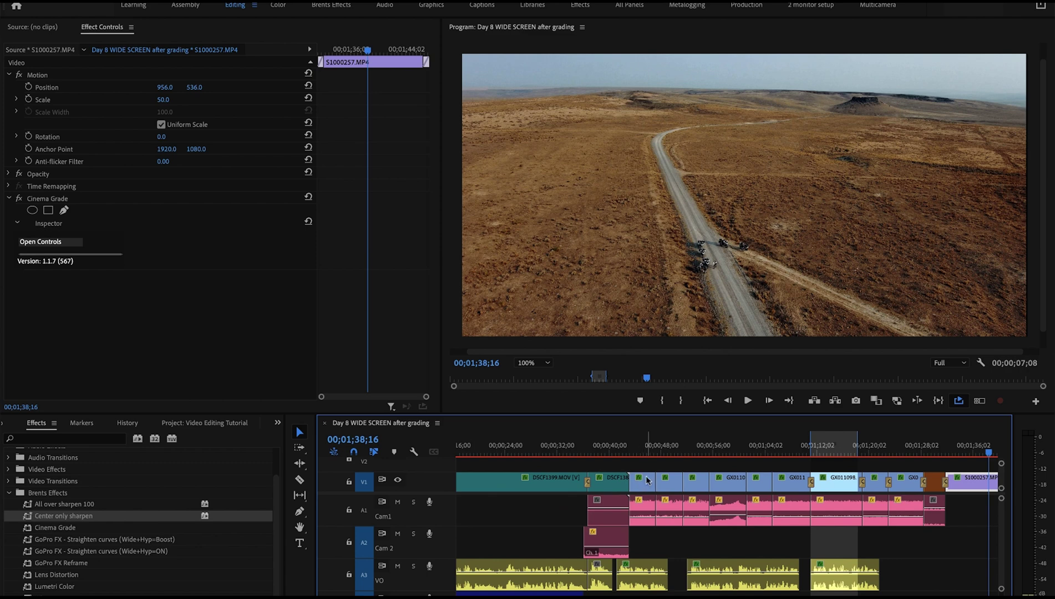
pyautogui.click(645, 442)
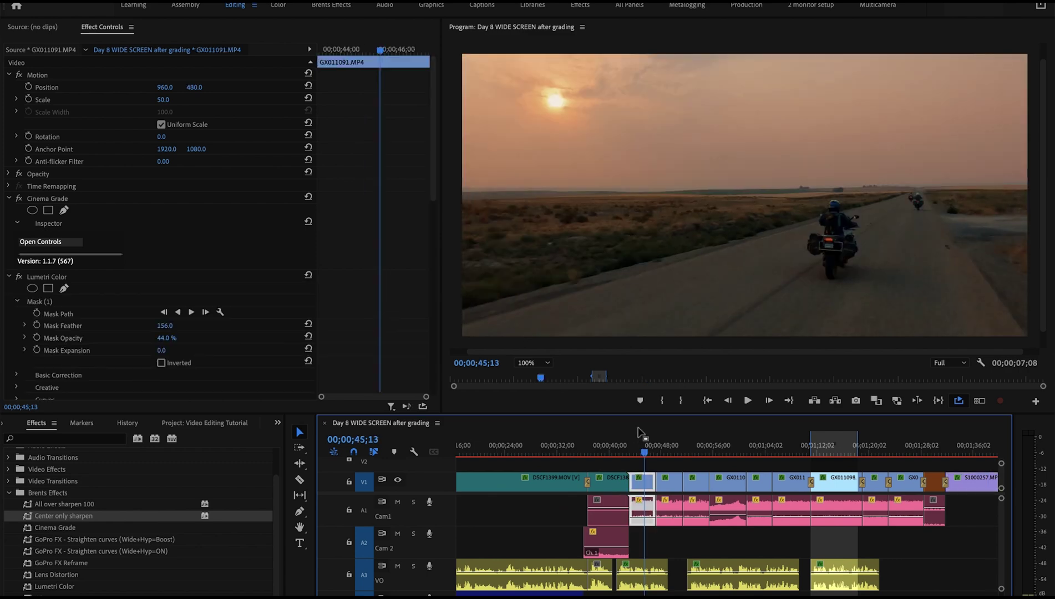
pyautogui.click(9, 275)
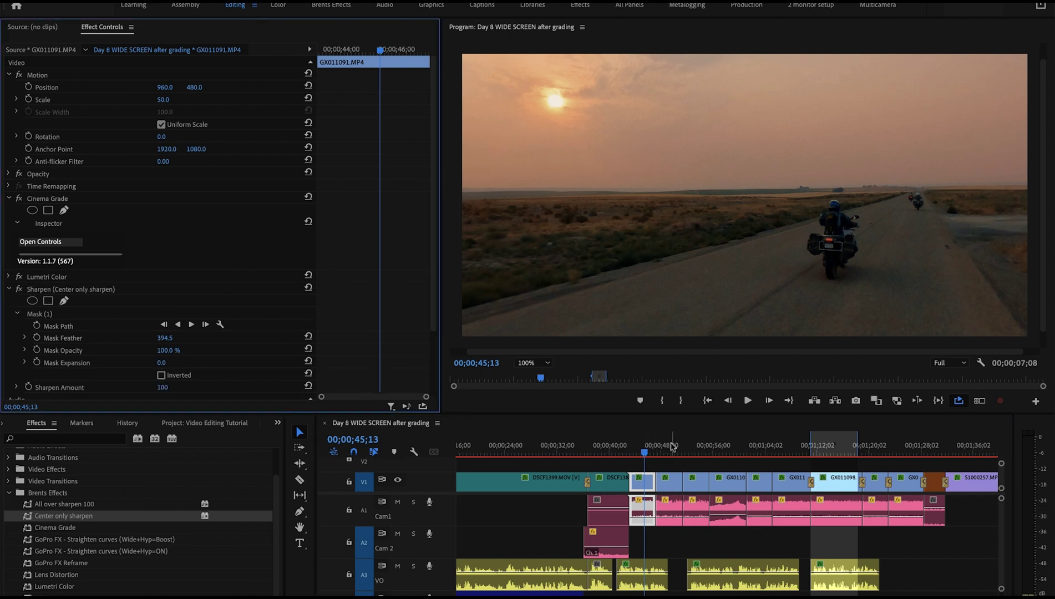
# Step: Apply the Center only sharpen preset to the consecutive motorcycle clips from GX011090.MP4 through GX011095.MP4
pyautogui.click(671, 448)
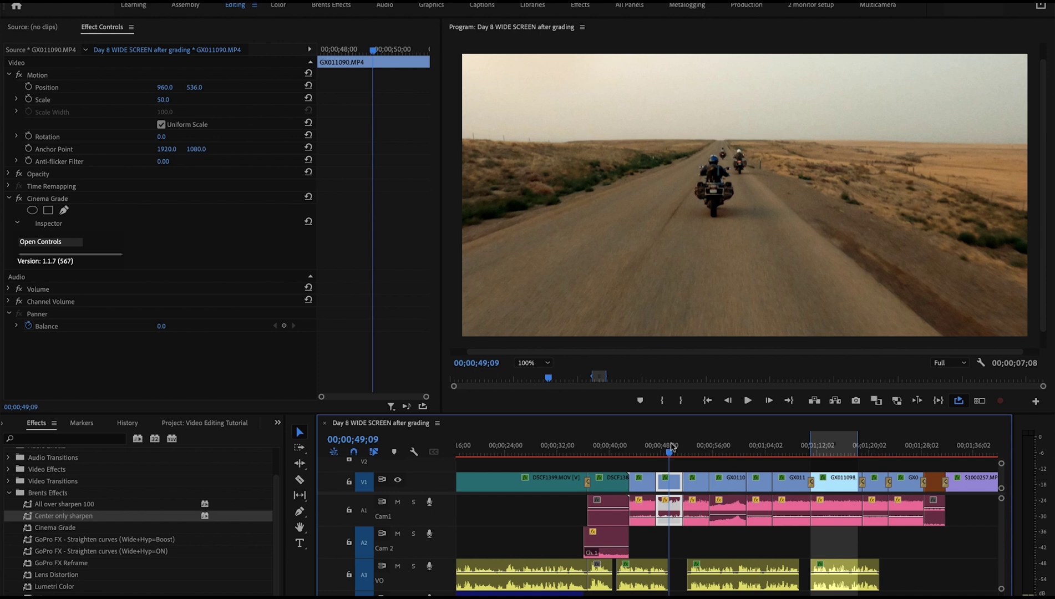
pyautogui.hotkey('ctrl', 'alt', 's')
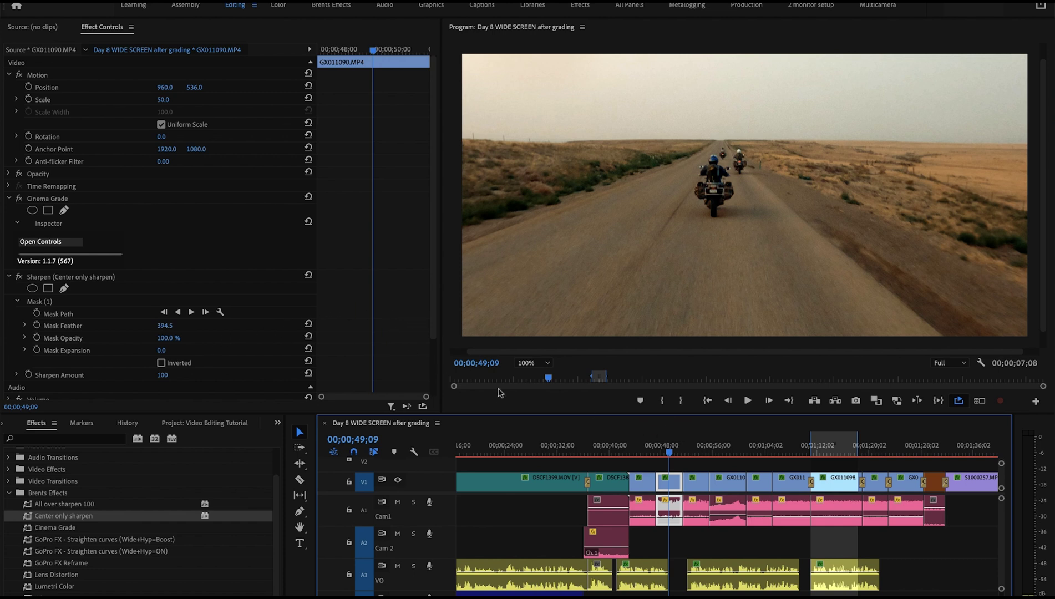
pyautogui.click(696, 451)
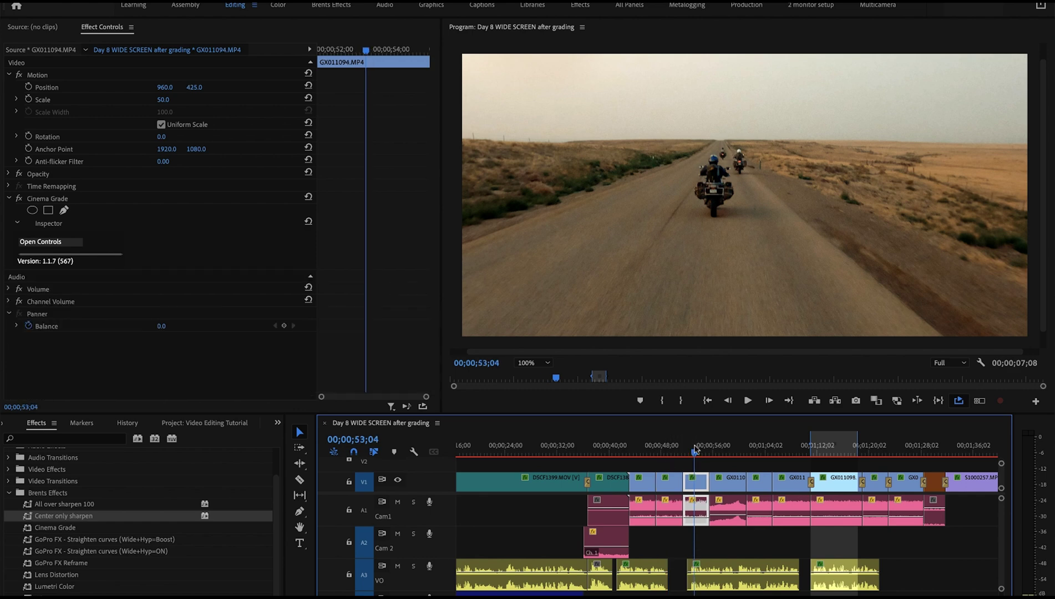
pyautogui.moveTo(695, 451); pyautogui.dragTo(729, 451)
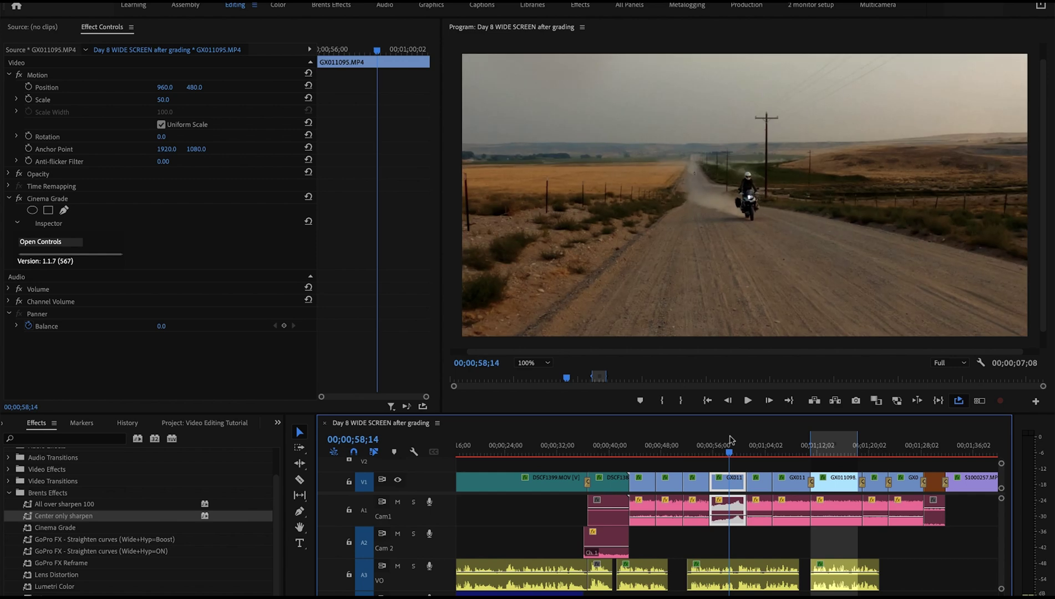
# Step: Apply the Center only sharpen preset to the GX011096.MP4 and GX011100.MP4 clips
pyautogui.click(767, 502)
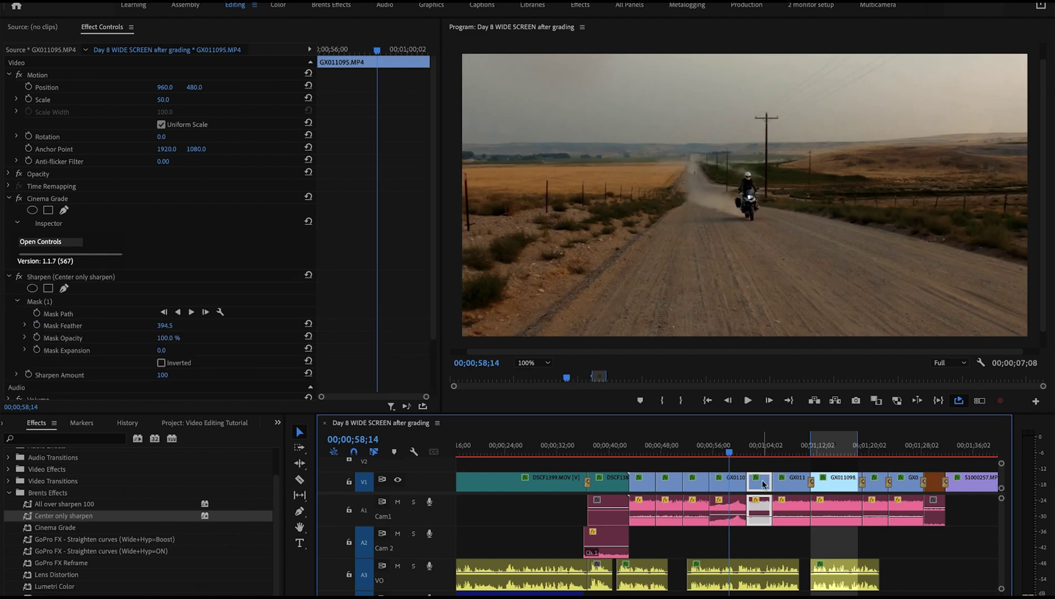
pyautogui.click(764, 452)
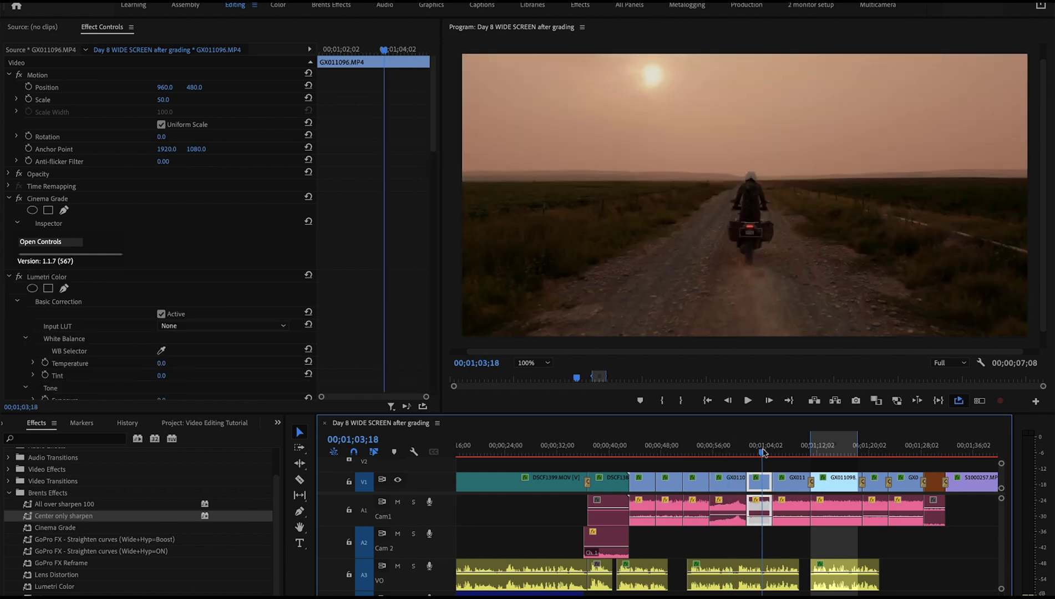
pyautogui.click(783, 479)
pyautogui.click(784, 451)
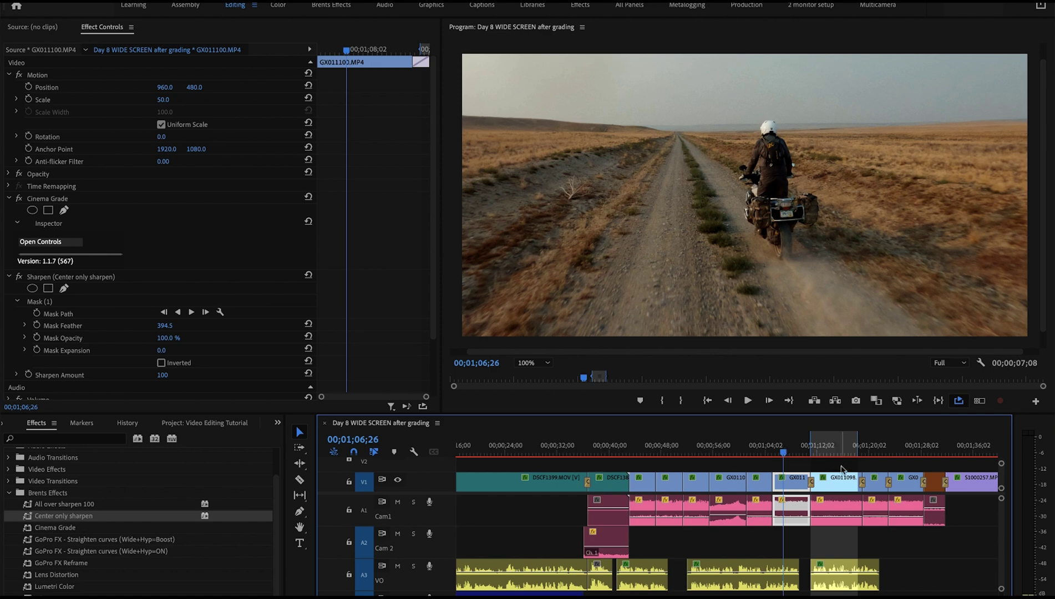
# Step: Review the already sharpened GX011098.MP4 clip at 00;01;14;14 and the GX011101.MP4 clip at 00;01;20;24
pyautogui.click(838, 480)
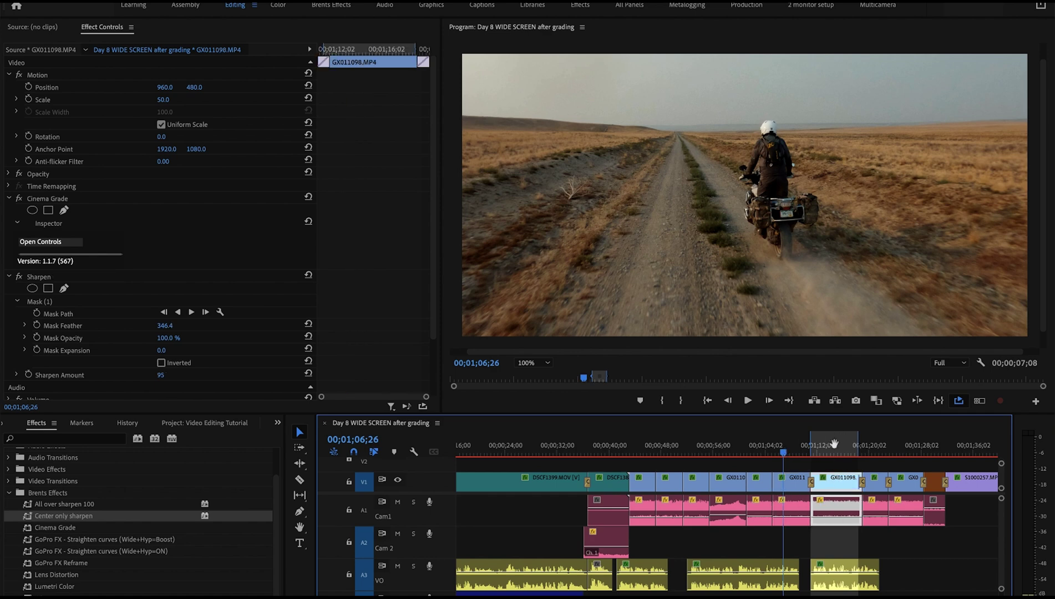
pyautogui.click(833, 450)
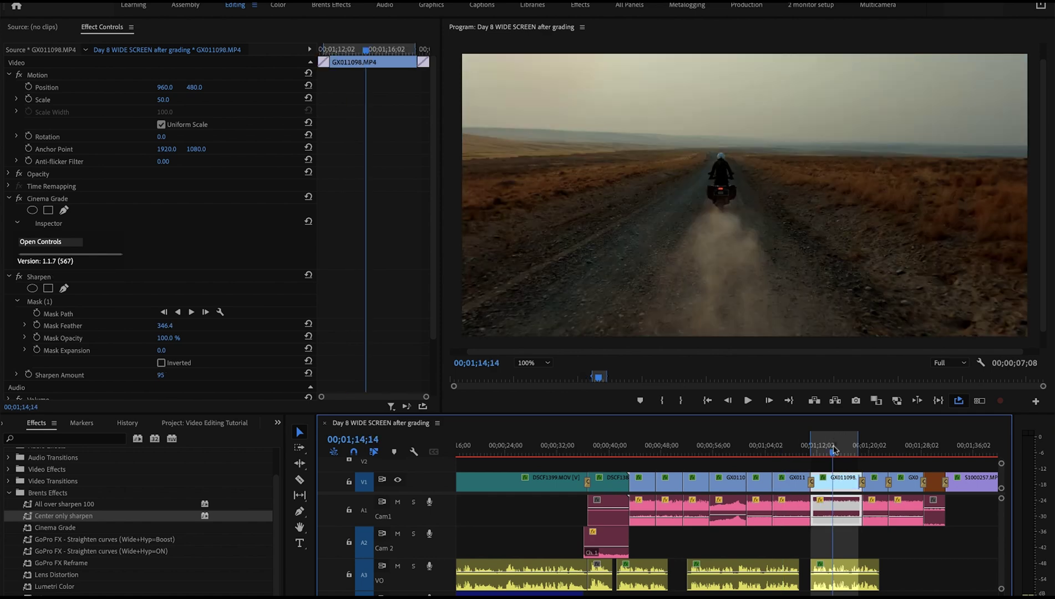
pyautogui.click(877, 478)
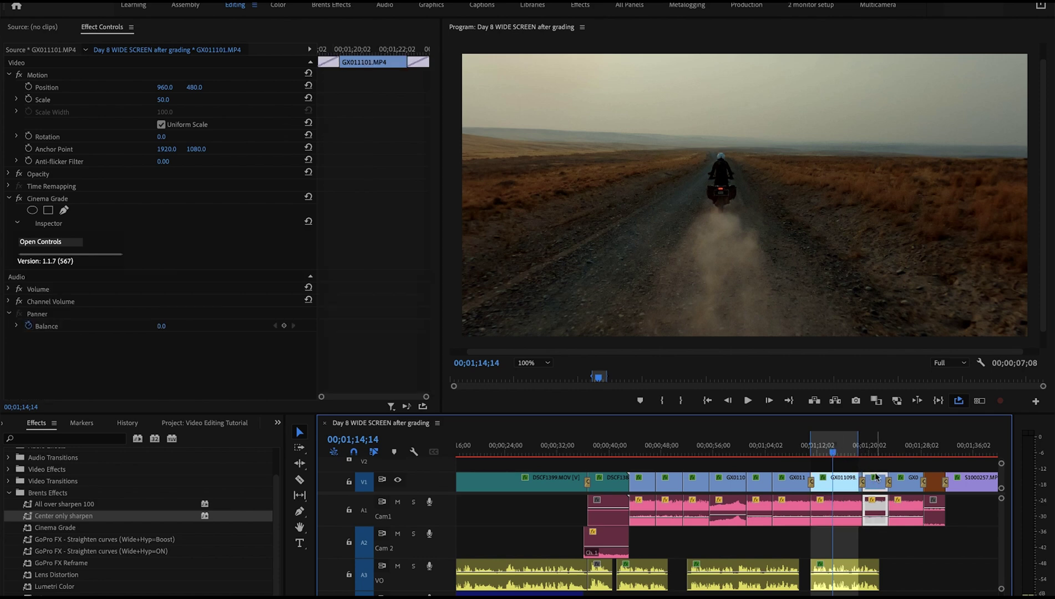
pyautogui.click(876, 449)
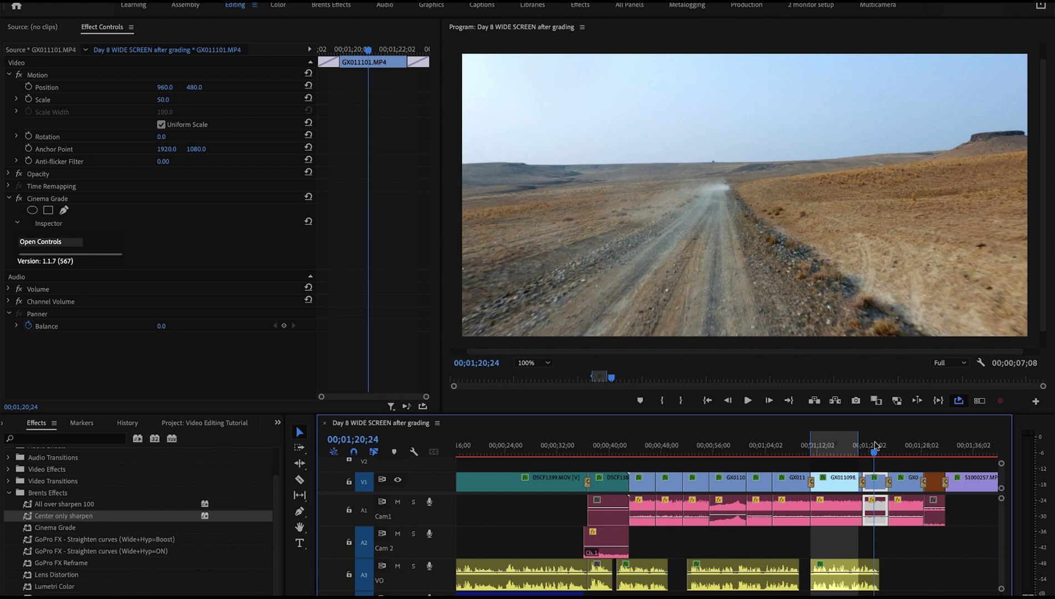
# Step: Apply the Center only sharpen preset to the second GX011098.MP4 clip at 00;01;25;10, GX011099.MP4 and GX011102.MP4
pyautogui.click(911, 498)
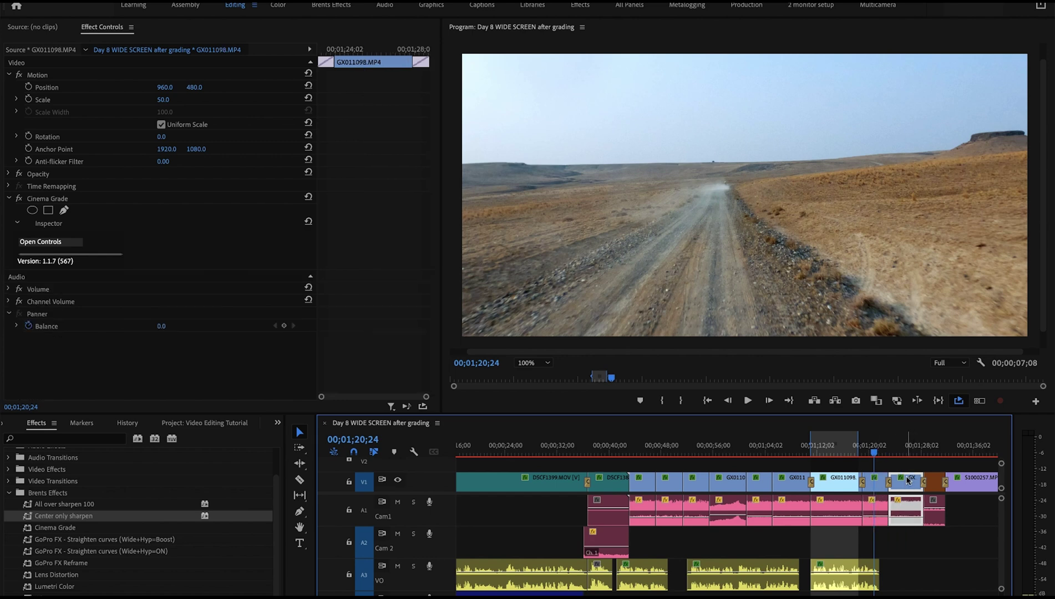
pyautogui.click(904, 438)
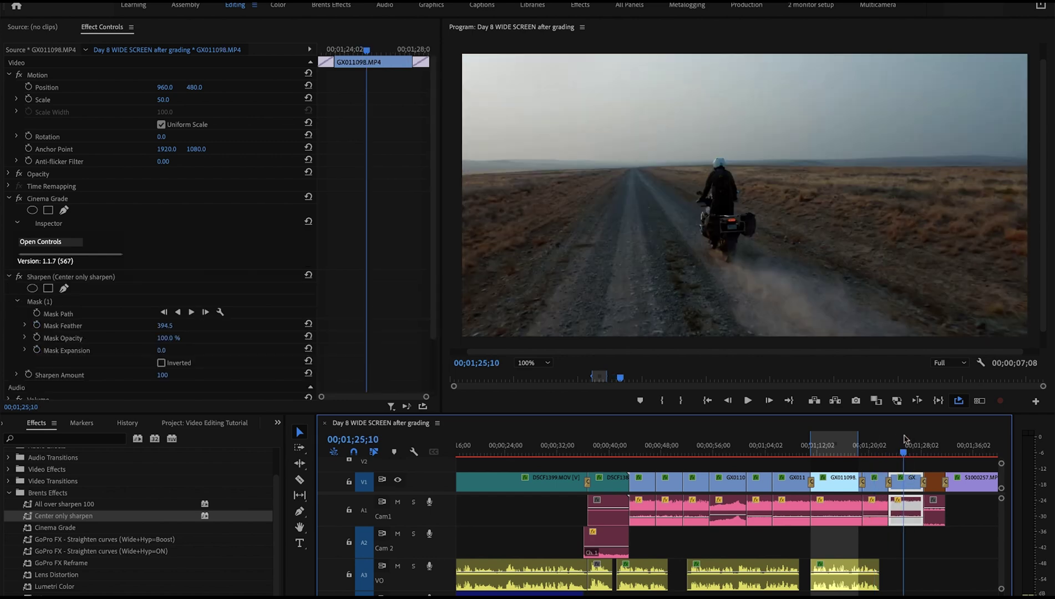
pyautogui.scroll(-5, 904, 438)
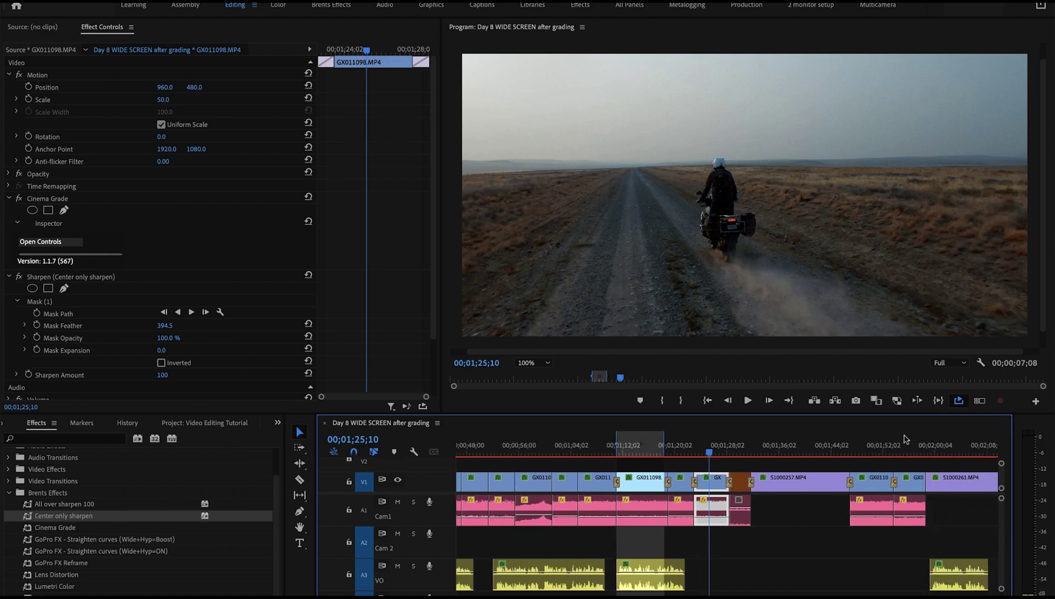
pyautogui.scroll(-5, 904, 439)
pyautogui.click(664, 443)
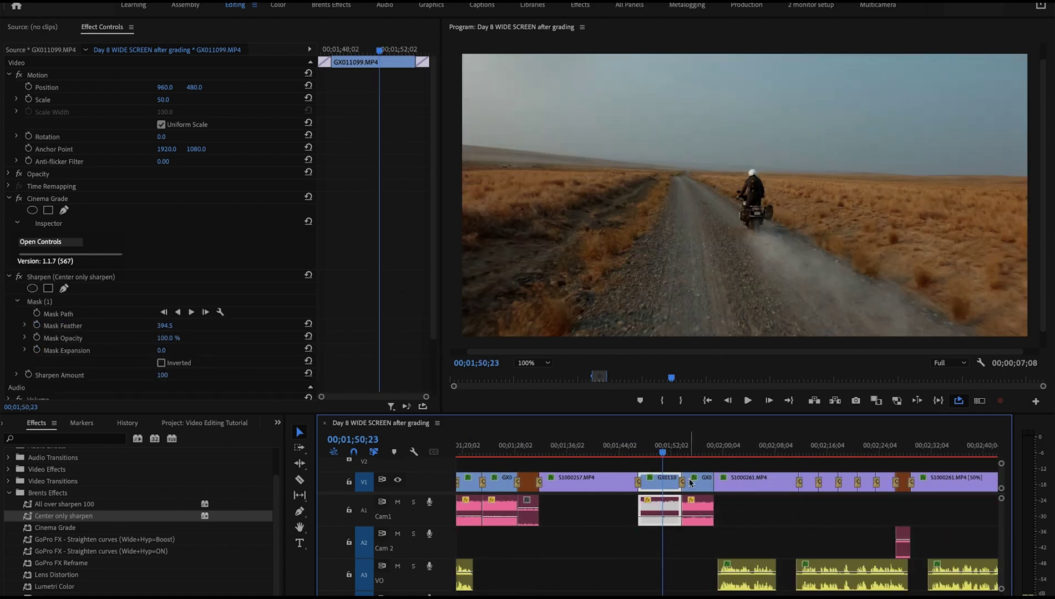
pyautogui.click(699, 483)
pyautogui.click(698, 446)
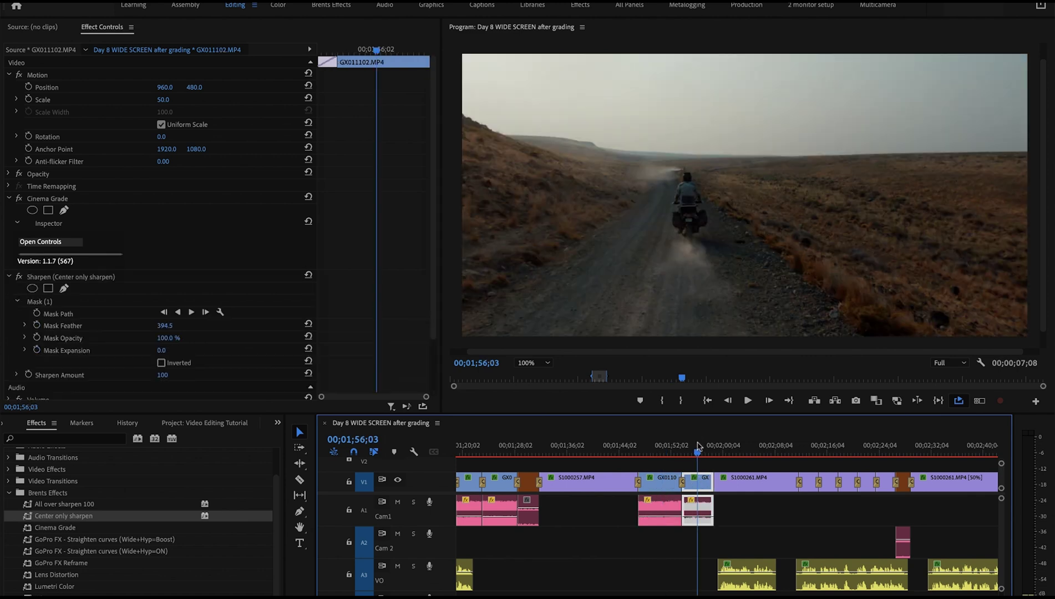
# Step: Apply the Center only sharpen preset to GX011108.MP4, try it on GX011104.MP4 as well, and undo it on the latter clip
pyautogui.scroll(-5, 721, 480)
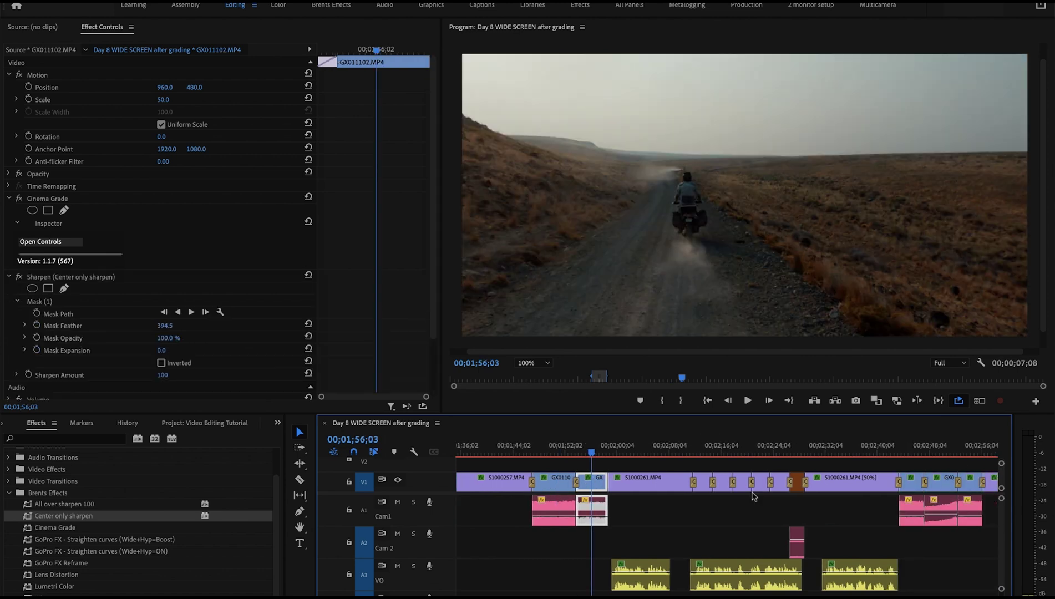
pyautogui.click(756, 447)
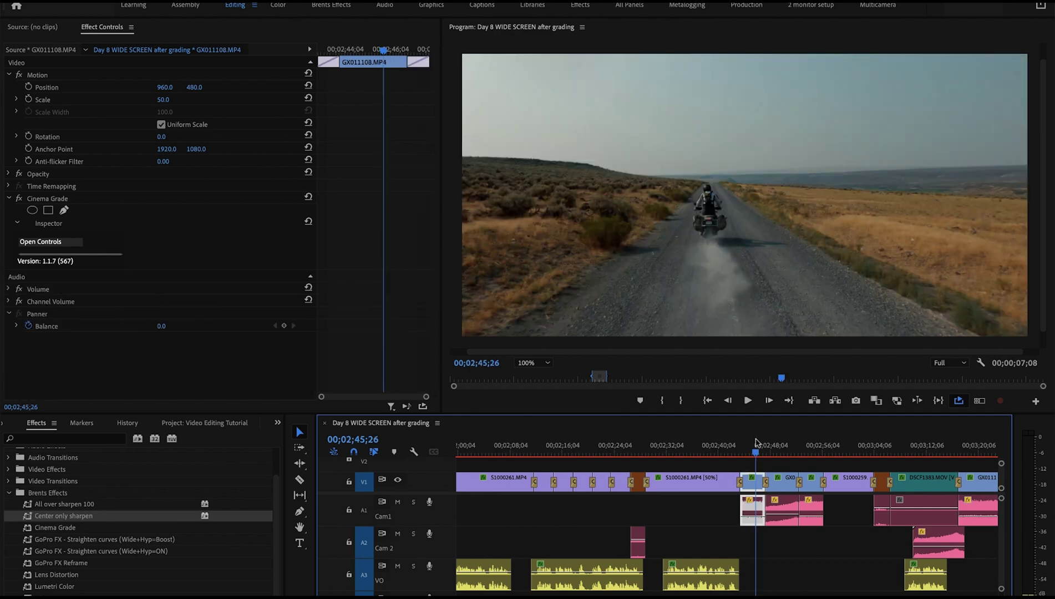
pyautogui.moveTo(773, 445); pyautogui.dragTo(781, 443)
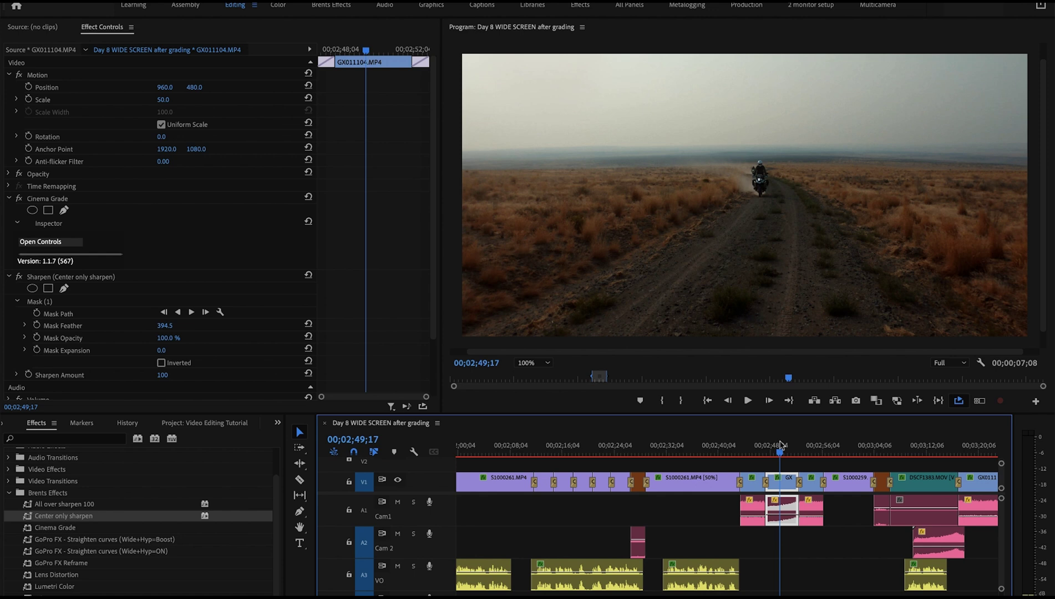
pyautogui.hotkey('ctrl', 'z')
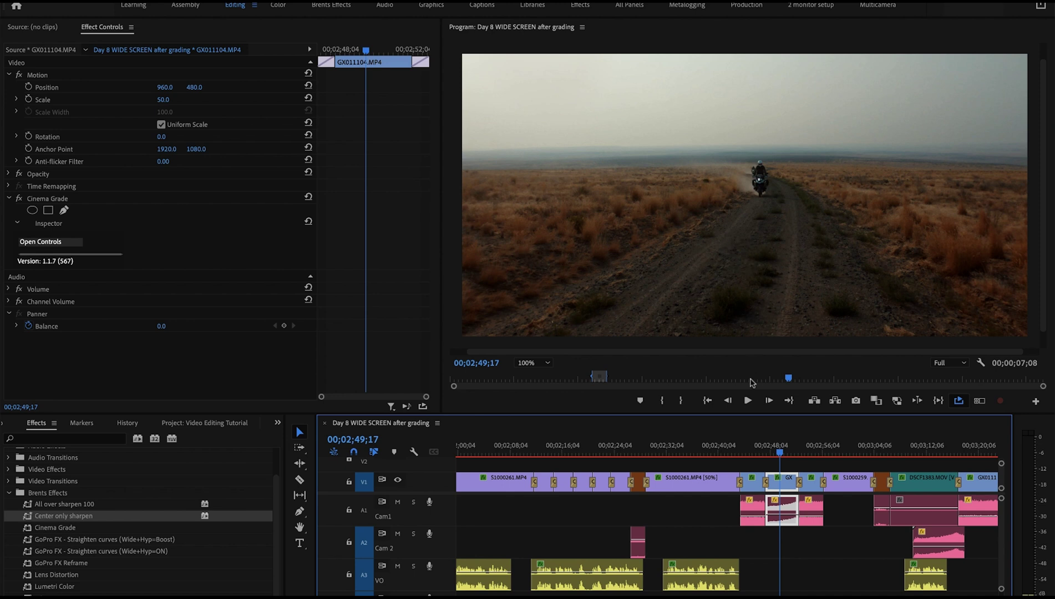
# Step: Clear the sequence's In and Out points around the GX011098.MP4 clip
pyautogui.click(764, 453)
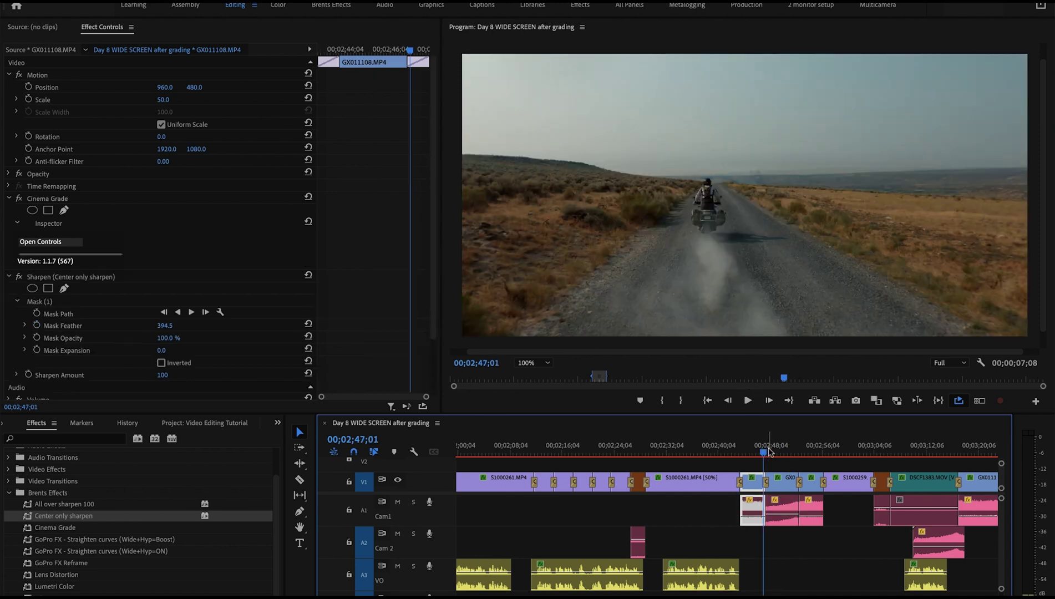
pyautogui.hotkey('ctrl', 'shift', 'space')
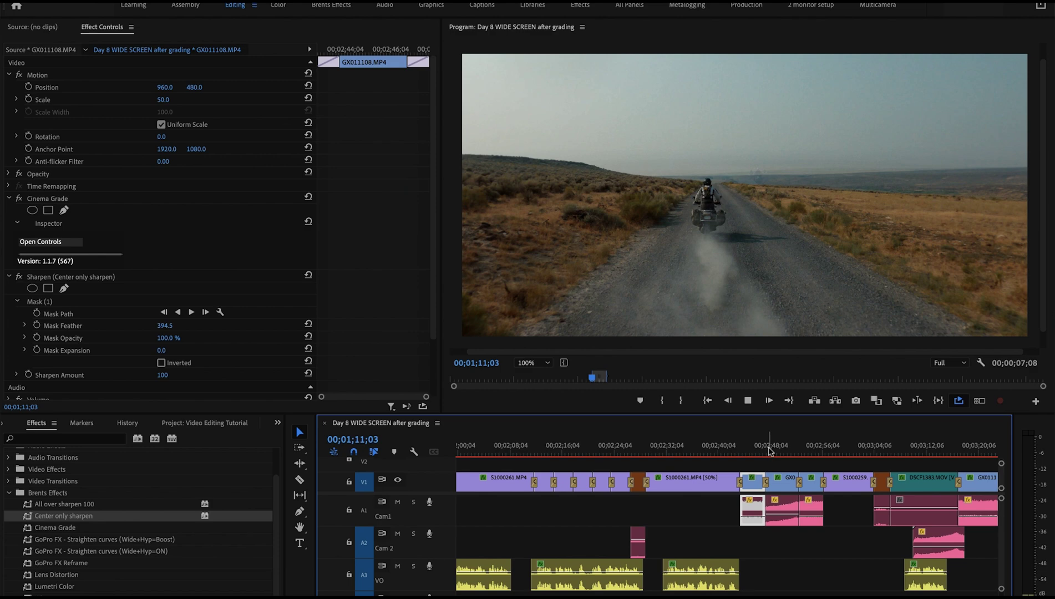
pyautogui.press('space')
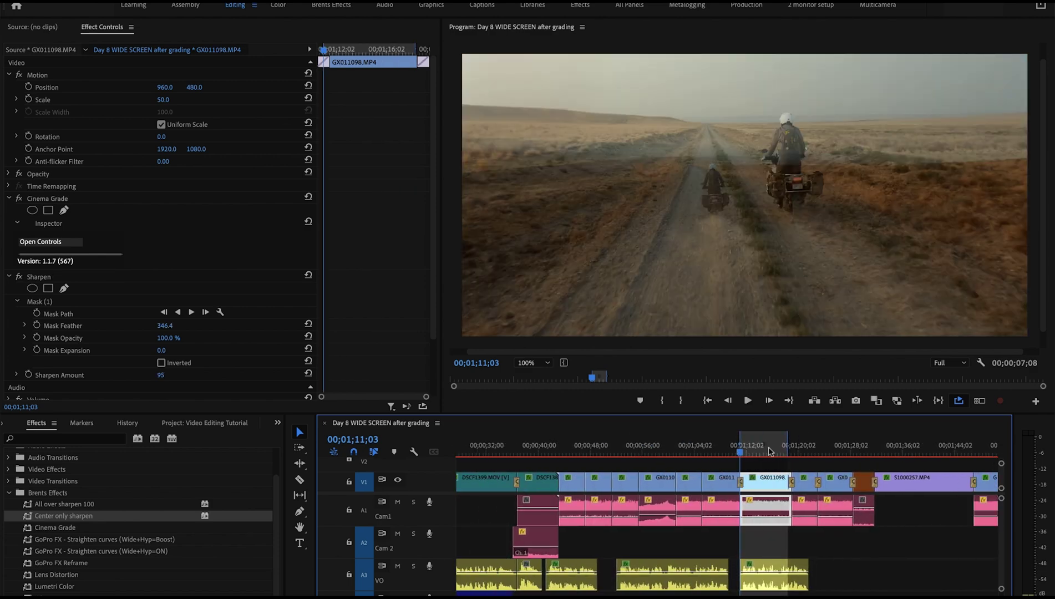
pyautogui.rightClick(767, 451)
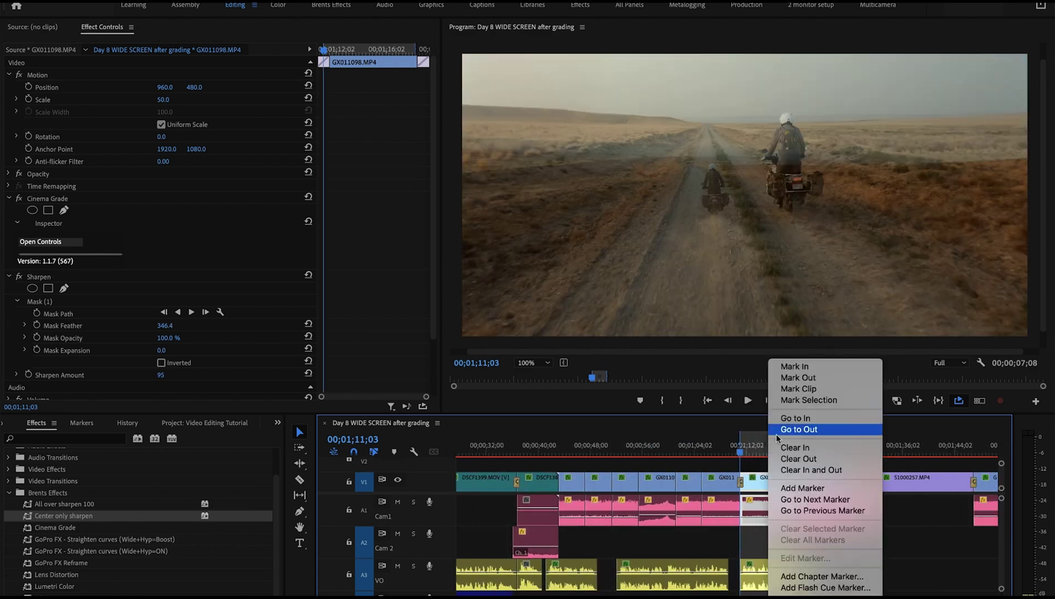
pyautogui.click(807, 469)
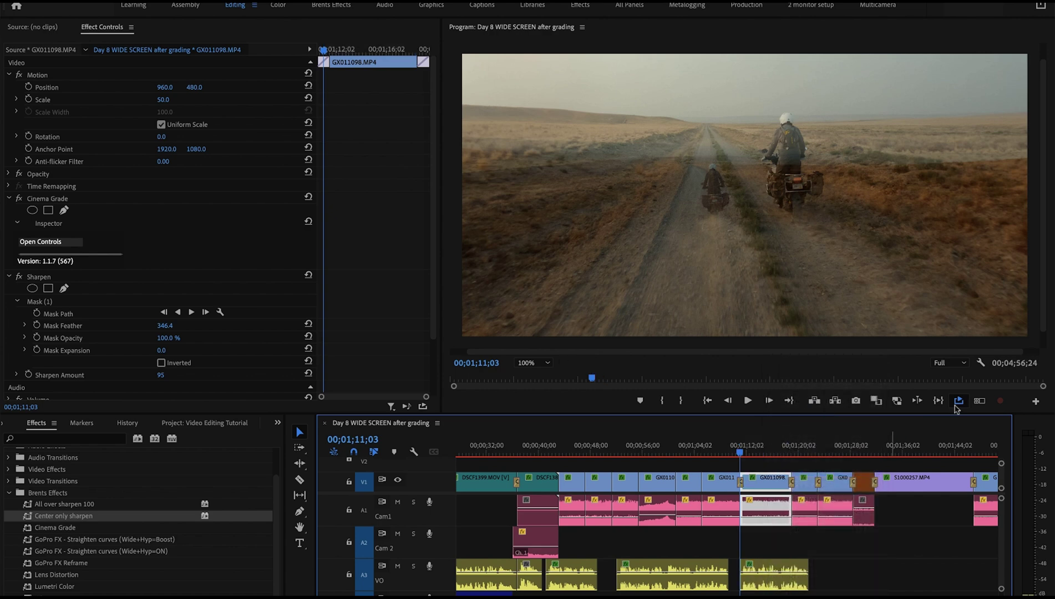
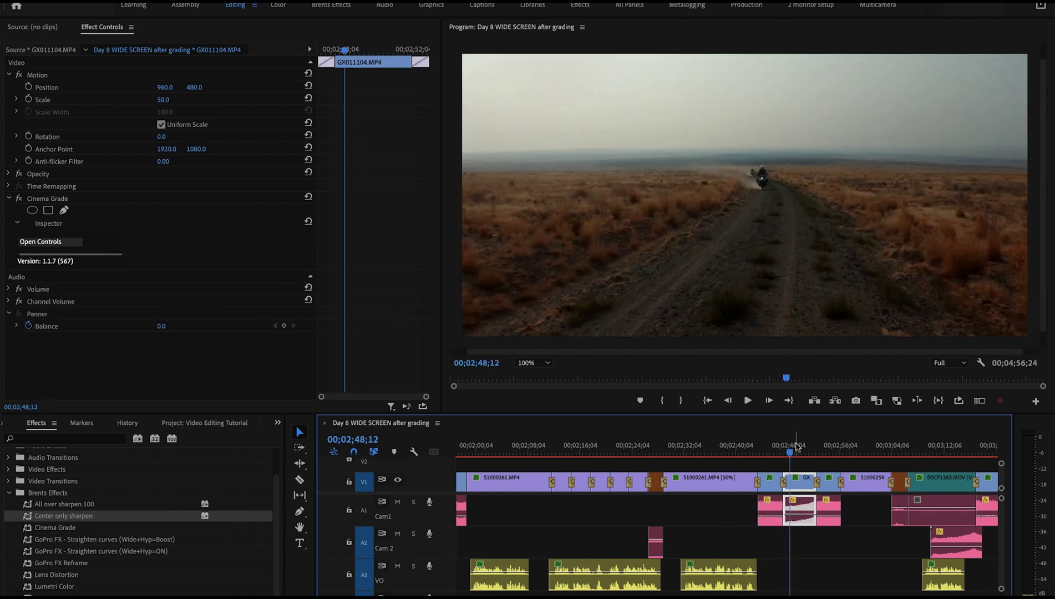
# Step: Play the GX011104.MP4 clip up to 00;02;51;16 and apply the All over sharpen 100 preset to it
pyautogui.press('space')
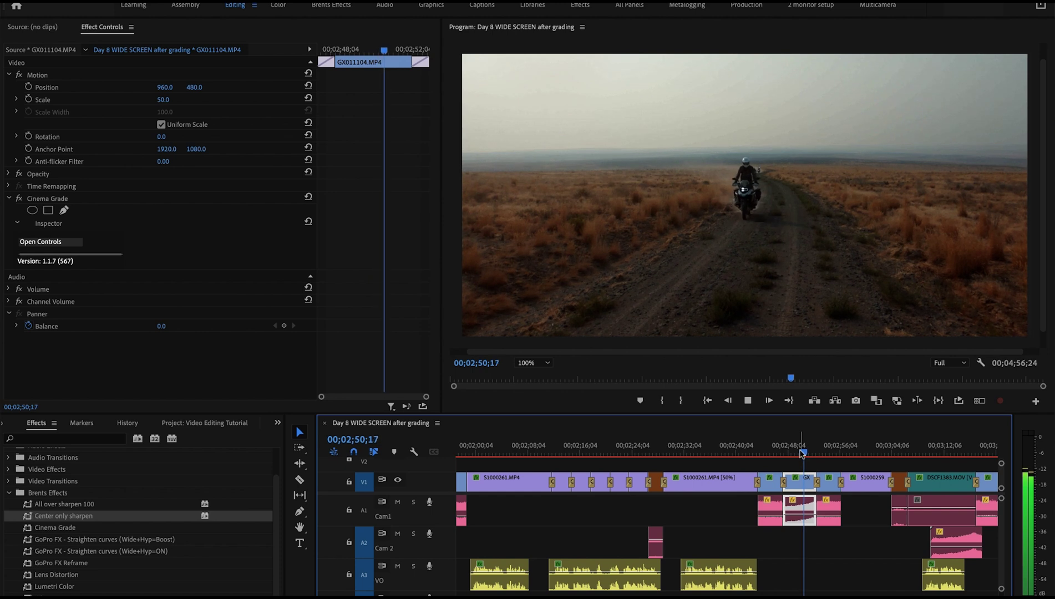
pyautogui.press('space')
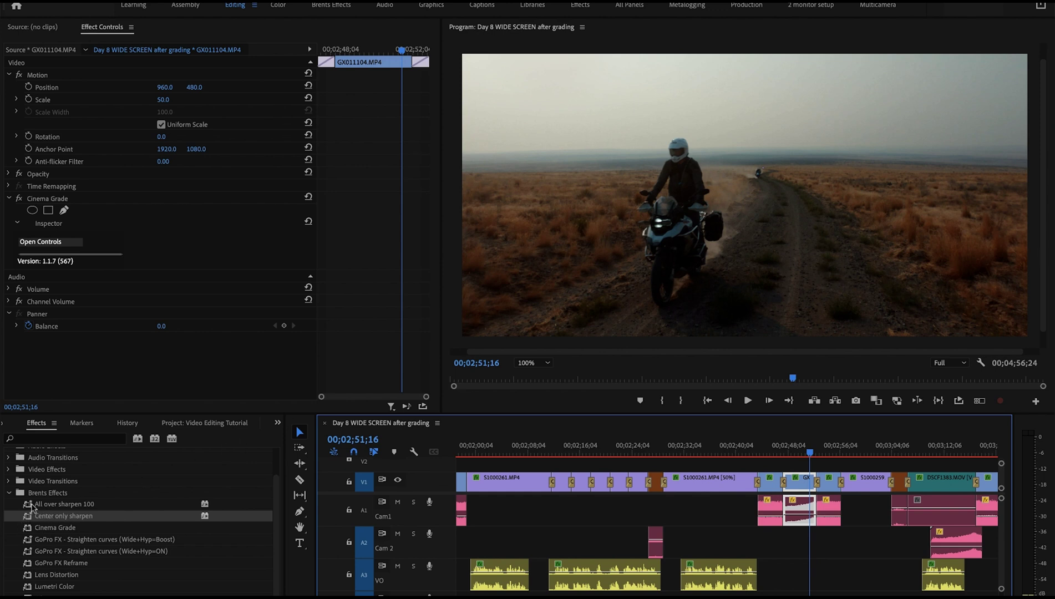
pyautogui.moveTo(32, 506); pyautogui.dragTo(796, 484)
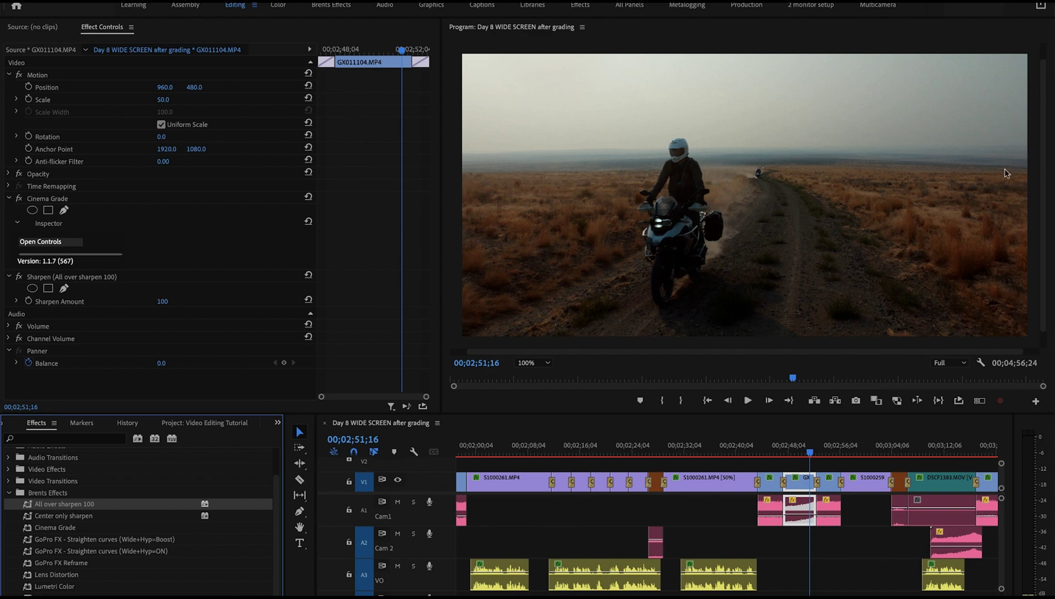
# Step: Apply the Center only sharpen preset to the GX011102.MP4 clip at 00;02;54;03 and preview it briefly
pyautogui.click(829, 482)
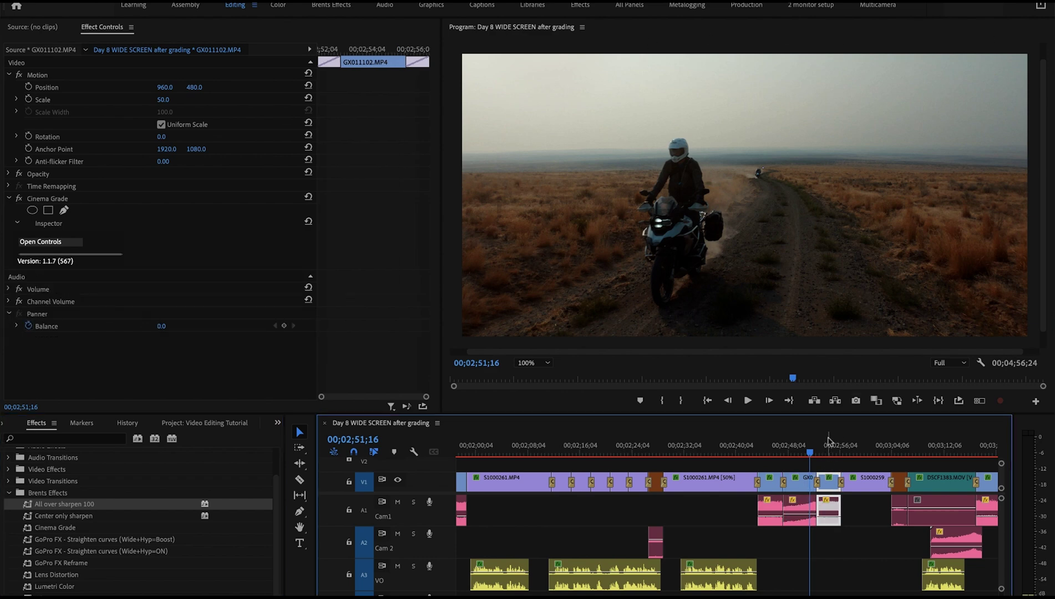
pyautogui.click(828, 446)
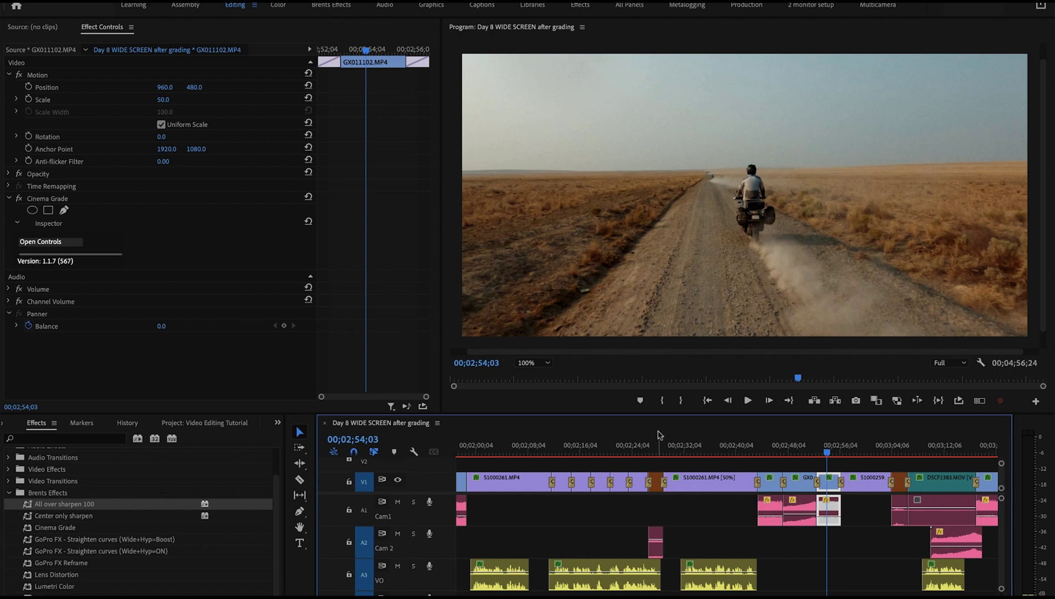
pyautogui.hotkey('ctrl', 'v')
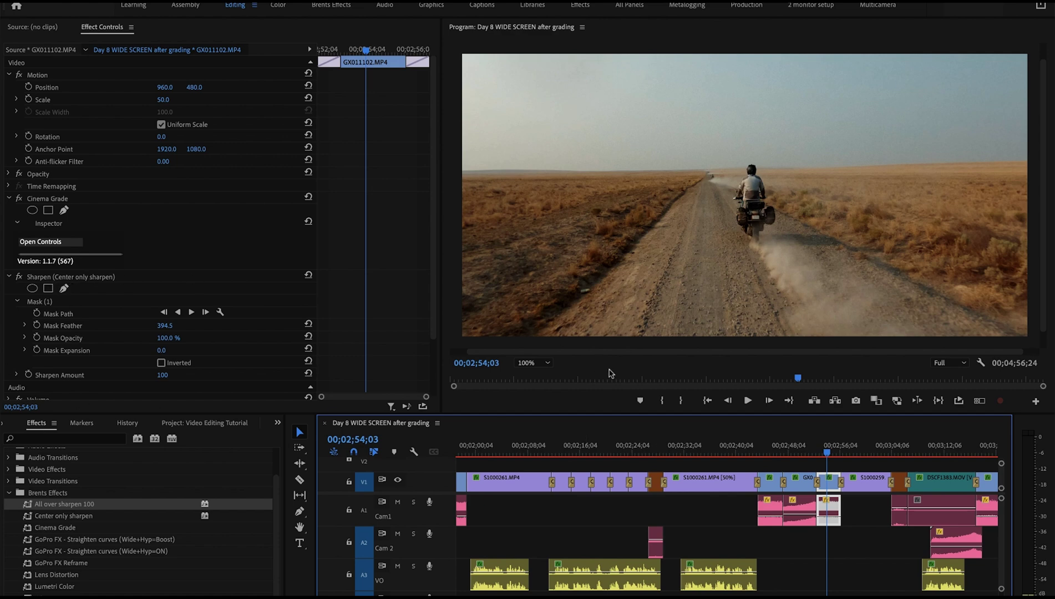
pyautogui.press('space')
pyautogui.press('space')
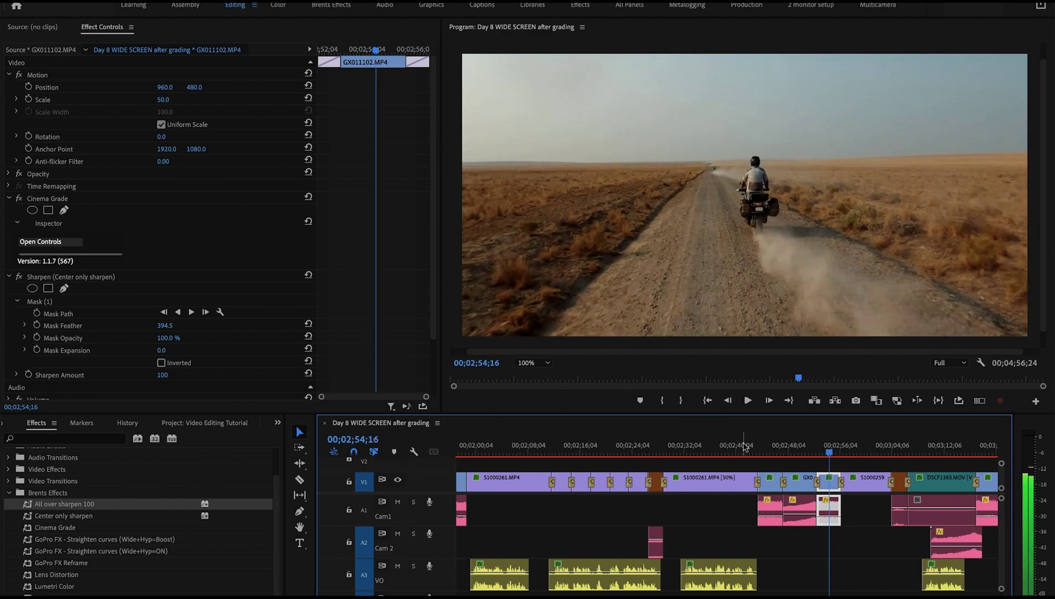
# Step: Apply the Center only sharpen preset to GX011107.MP4 at 00;03;23;25 and GX011110.MP4 at 00;03;39;02
pyautogui.scroll(-5, 745, 447)
pyautogui.click(720, 447)
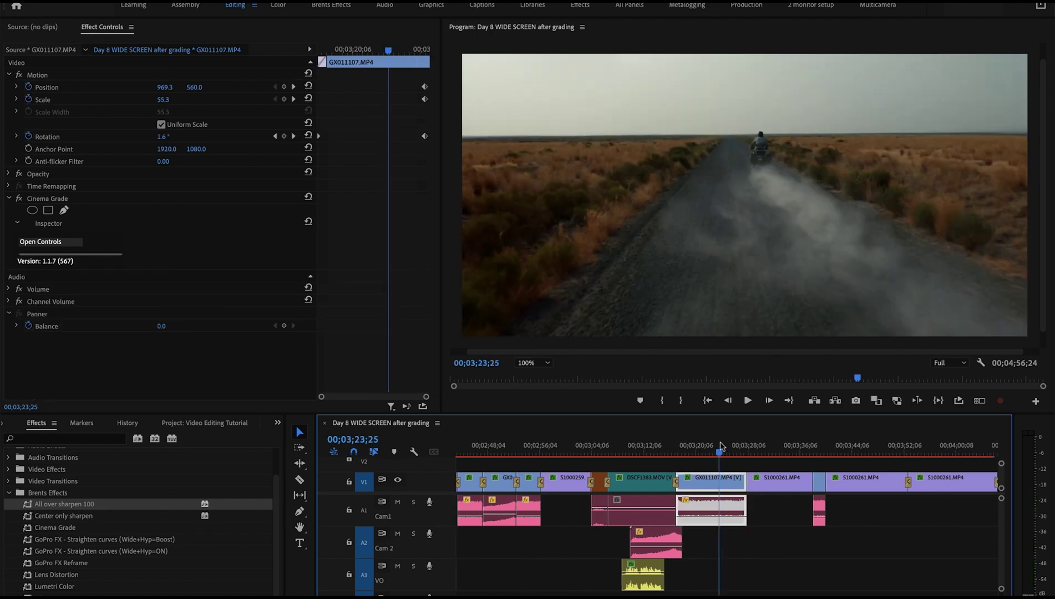
pyautogui.press('F5')
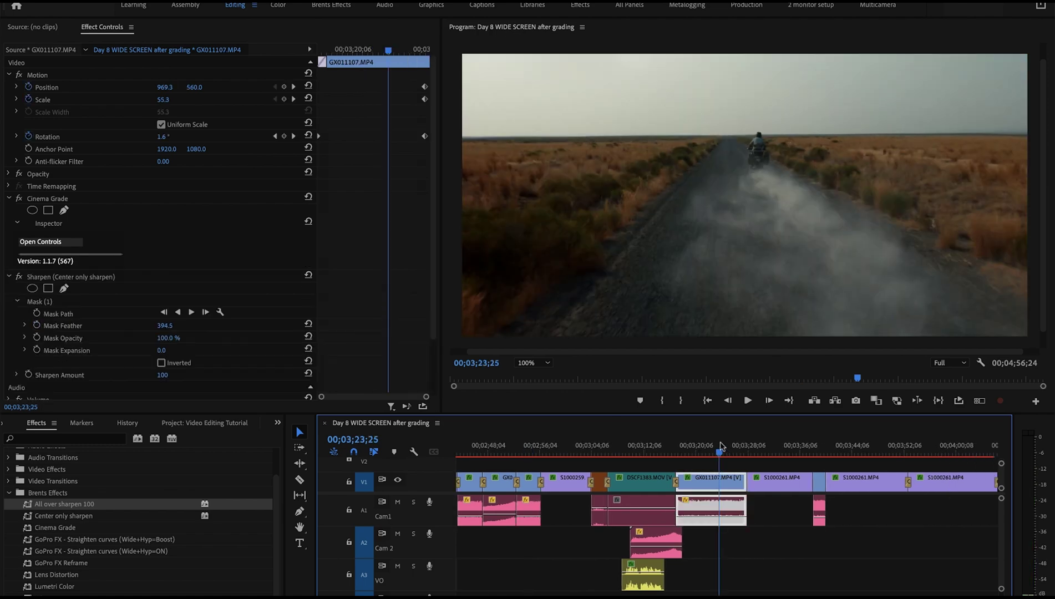
pyautogui.click(820, 451)
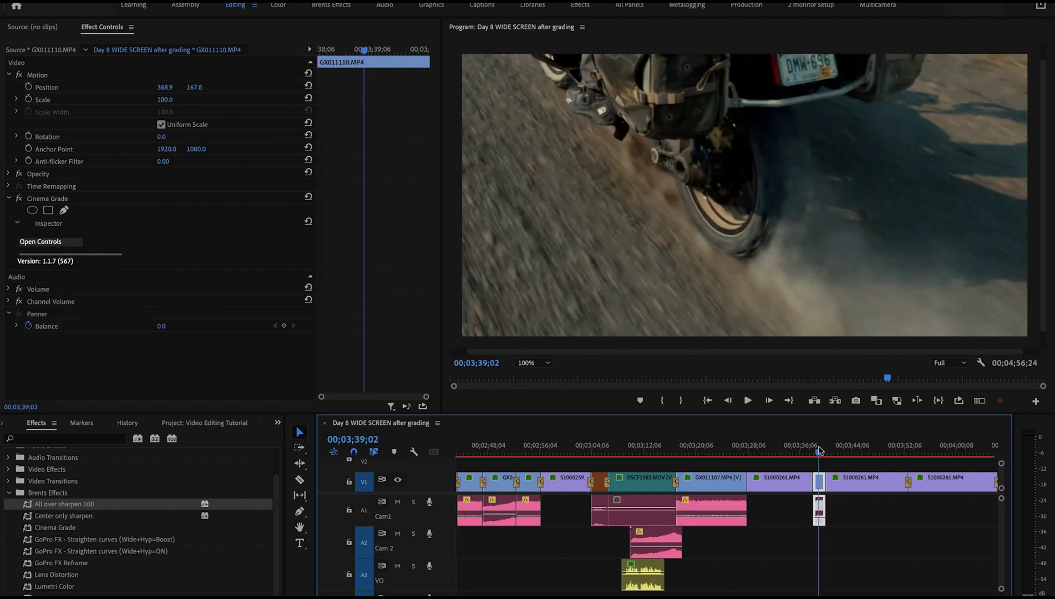
pyautogui.press('F5')
# Step: Apply the All over sharpen 100 preset to GX011118.MP4 at 00;04;36;15 and fit the whole sequence in the timeline
pyautogui.scroll(-10, 820, 451)
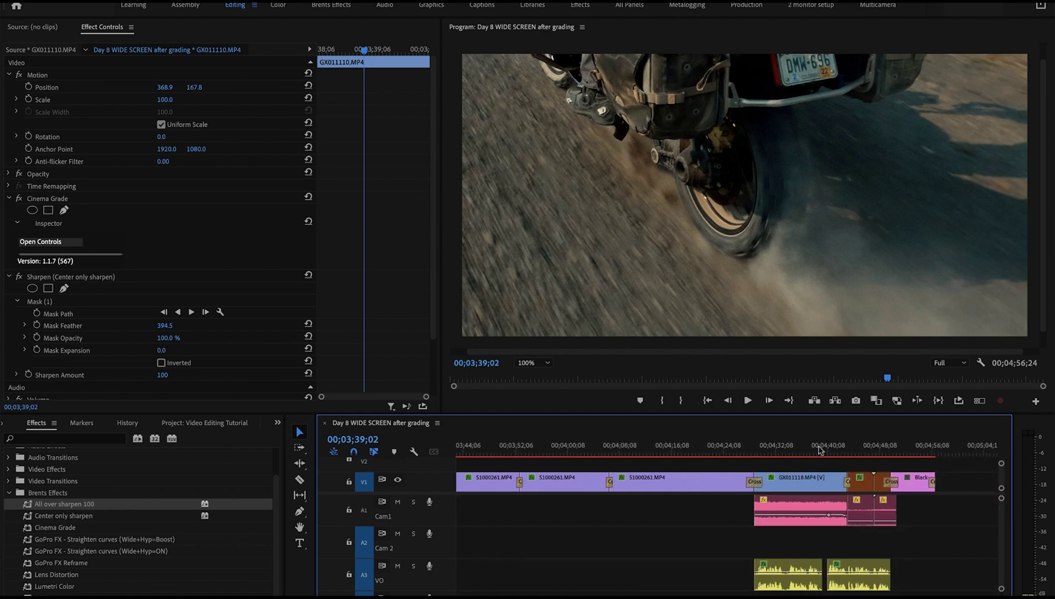
pyautogui.click(787, 448)
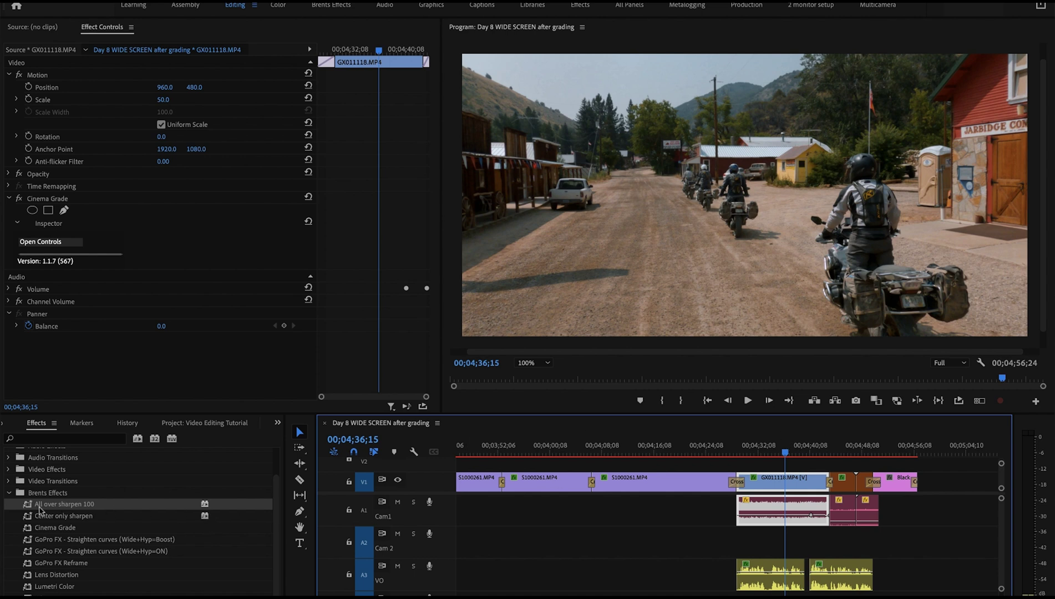
pyautogui.moveTo(30, 506); pyautogui.dragTo(781, 484)
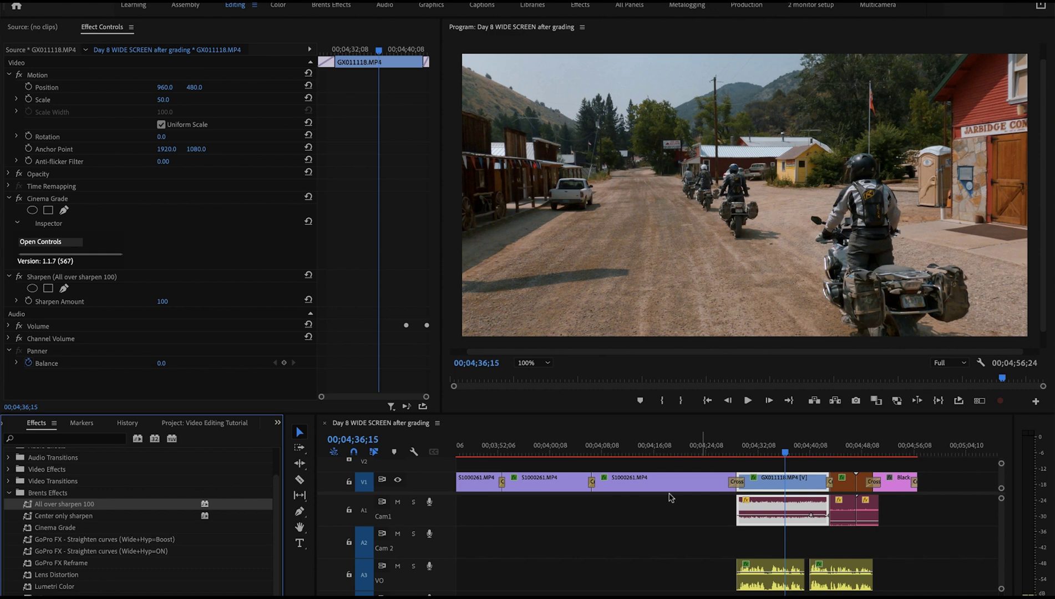
pyautogui.press('\\')
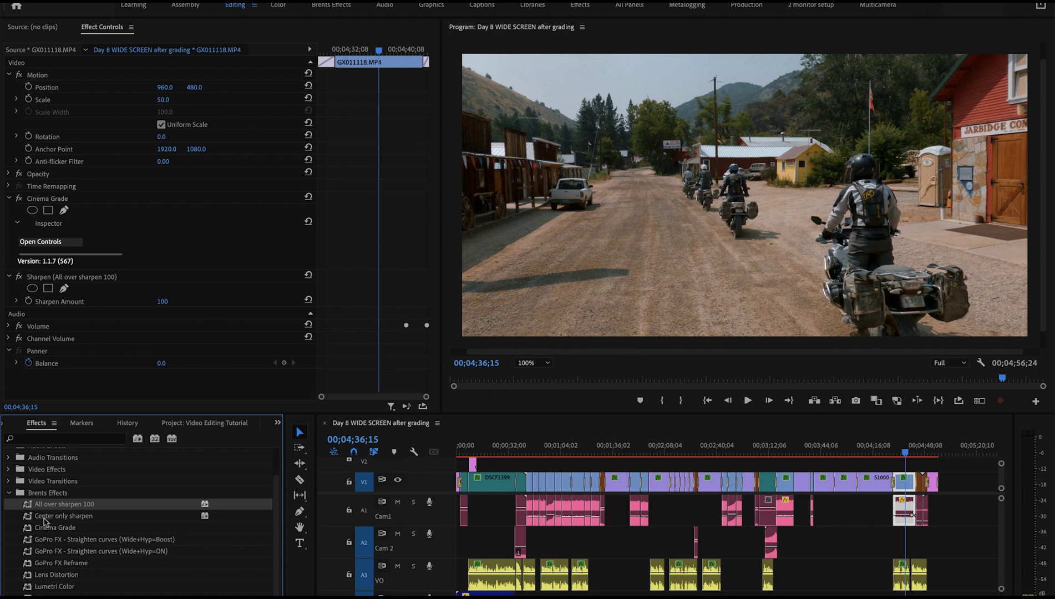
pyautogui.click(61, 519)
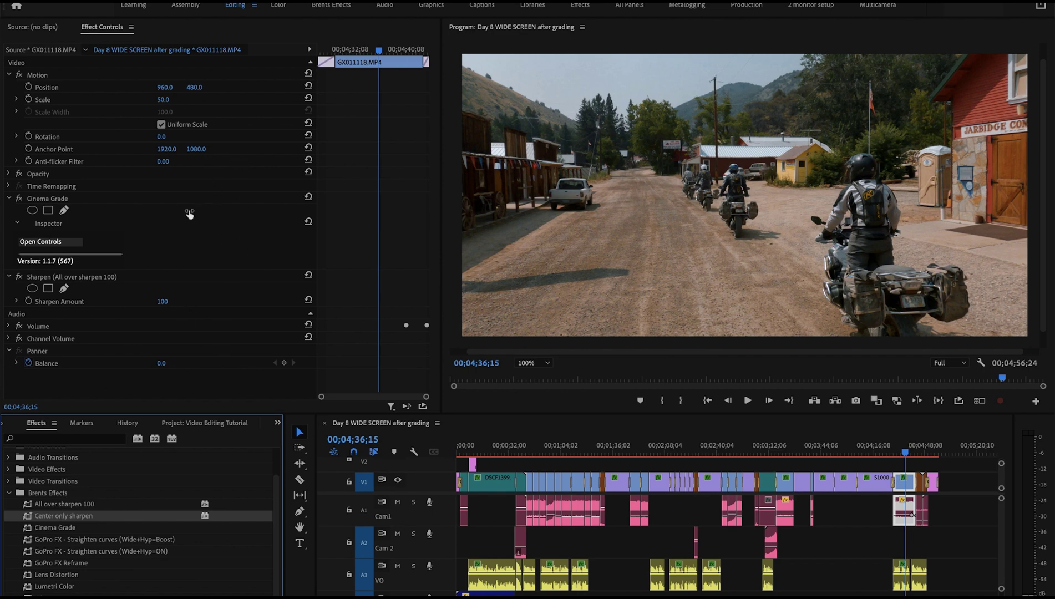
# Step: In the Assembly workspace, show the contents of the IDBR Edit project and the Master Edit sequence
pyautogui.click(204, 6)
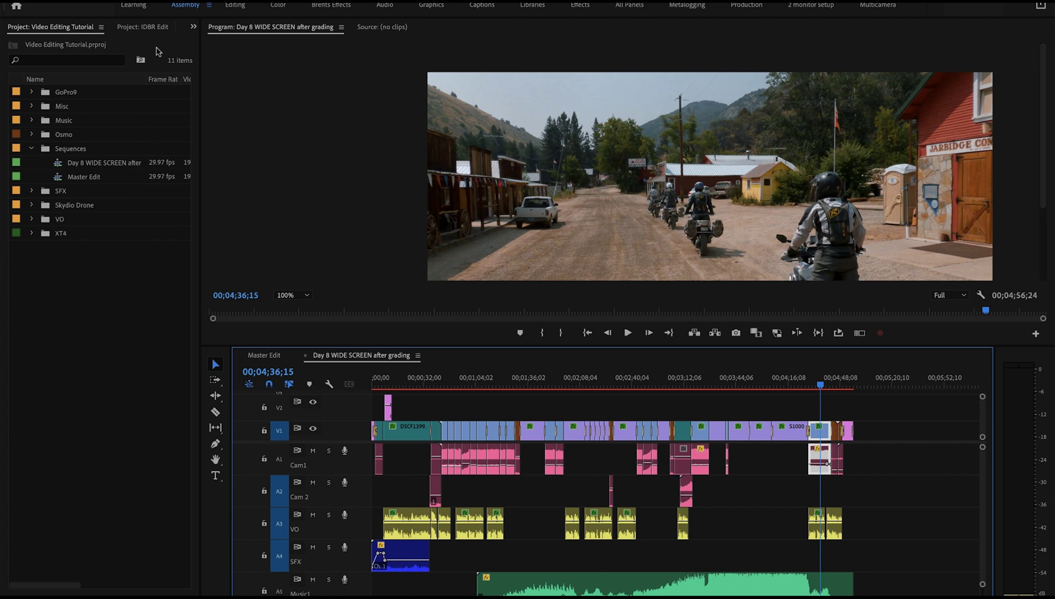
pyautogui.click(147, 27)
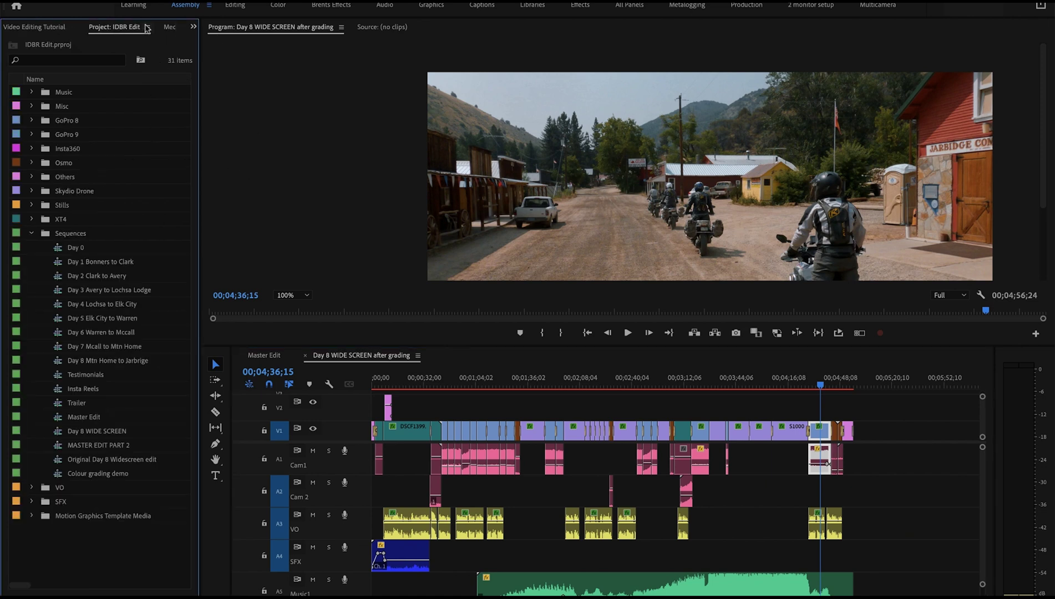
pyautogui.click(264, 356)
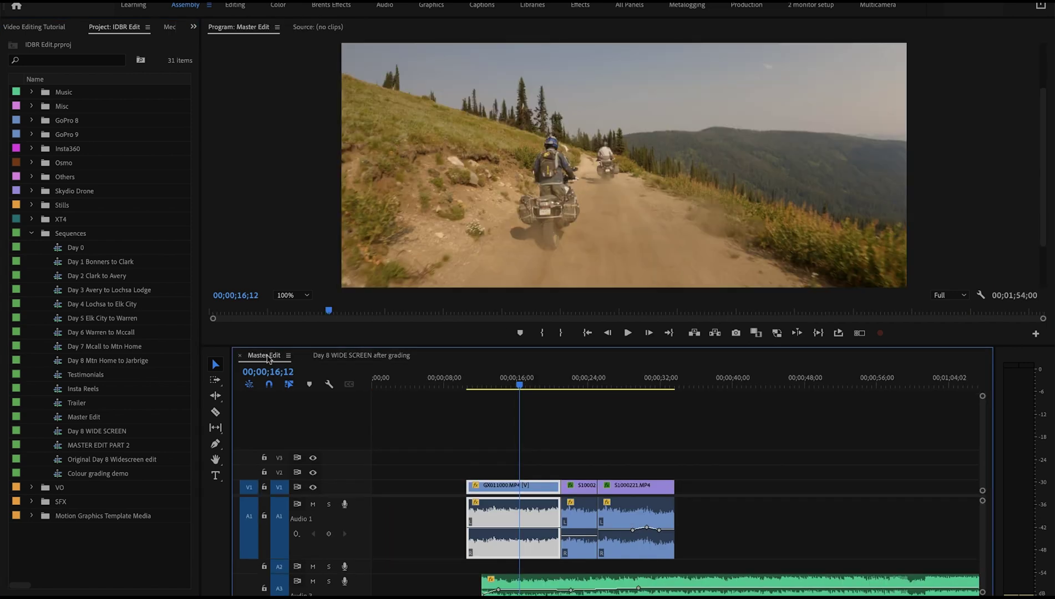
pyautogui.scroll(-1, 416, 452)
pyautogui.scroll(1, 419, 453)
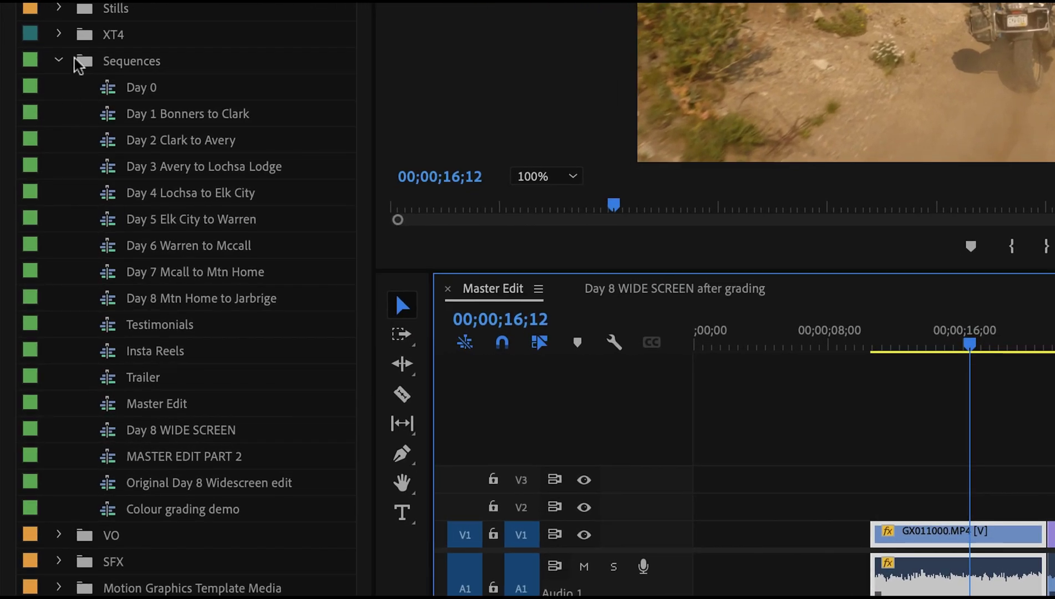
# Step: Go through the Day 1 to Day 4 sequences one by one in the Sequences bin, ending on Day 4 Lochsa to Elk City
pyautogui.click(108, 114)
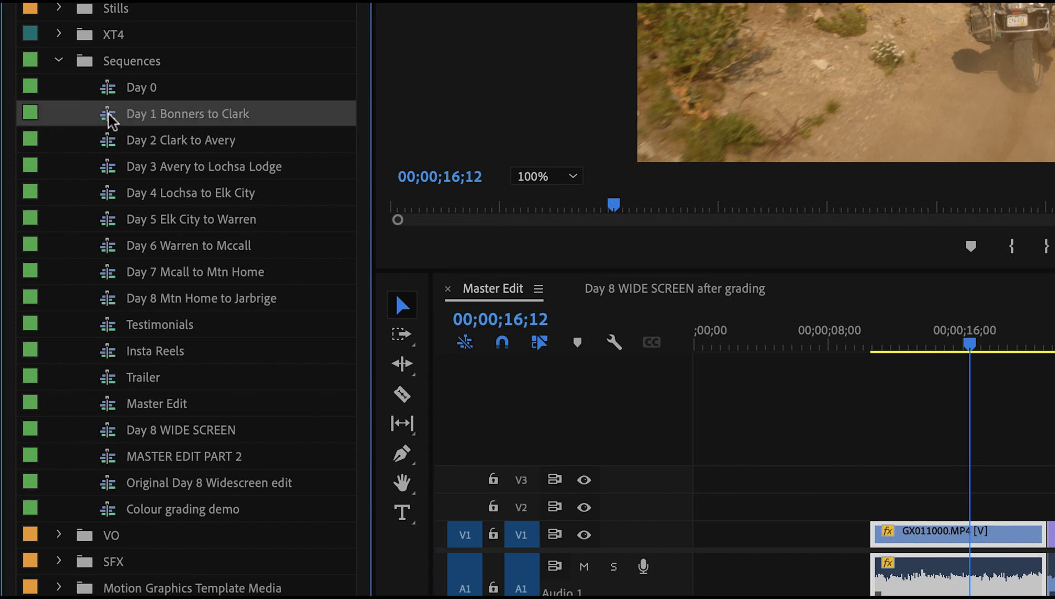
pyautogui.click(113, 143)
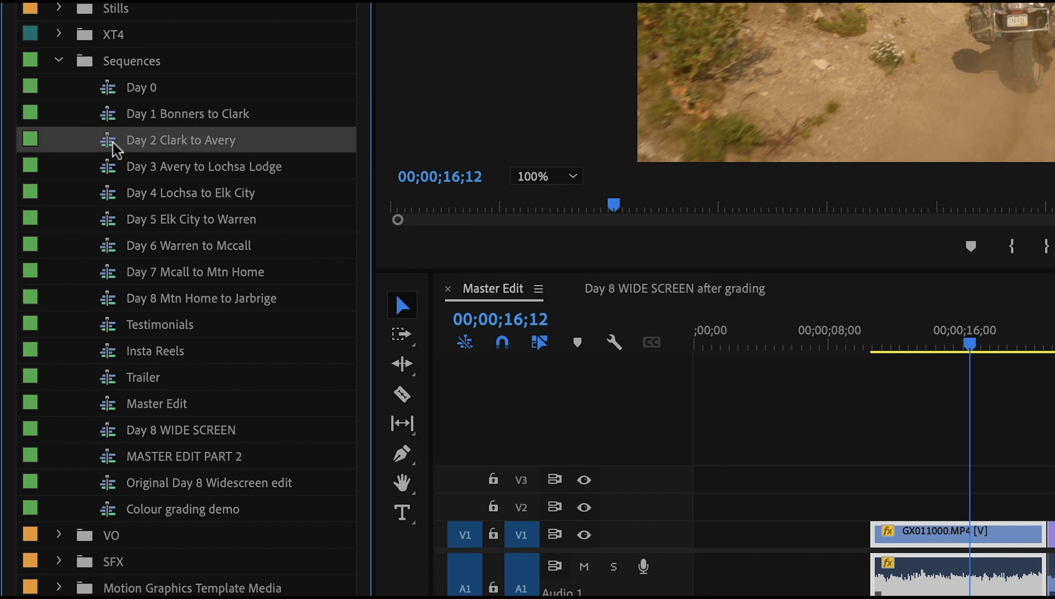
pyautogui.click(116, 170)
pyautogui.click(115, 195)
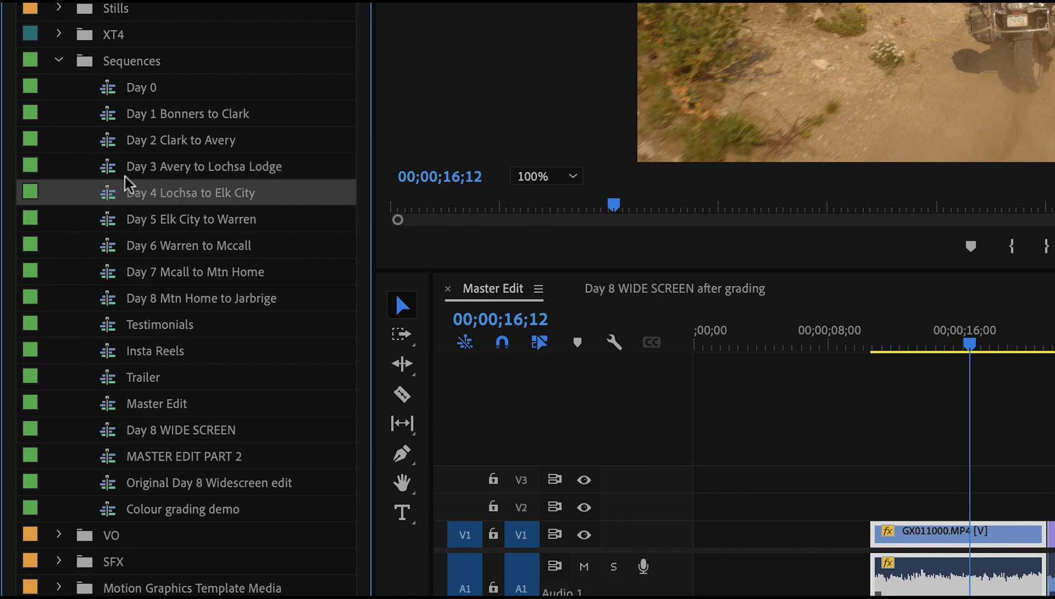
# Step: Open the Day 5 Elk City to Warren sequence, scrub through it to 00;04;48;12, and open Day 6 Warren to Mccall
pyautogui.doubleClick(110, 222)
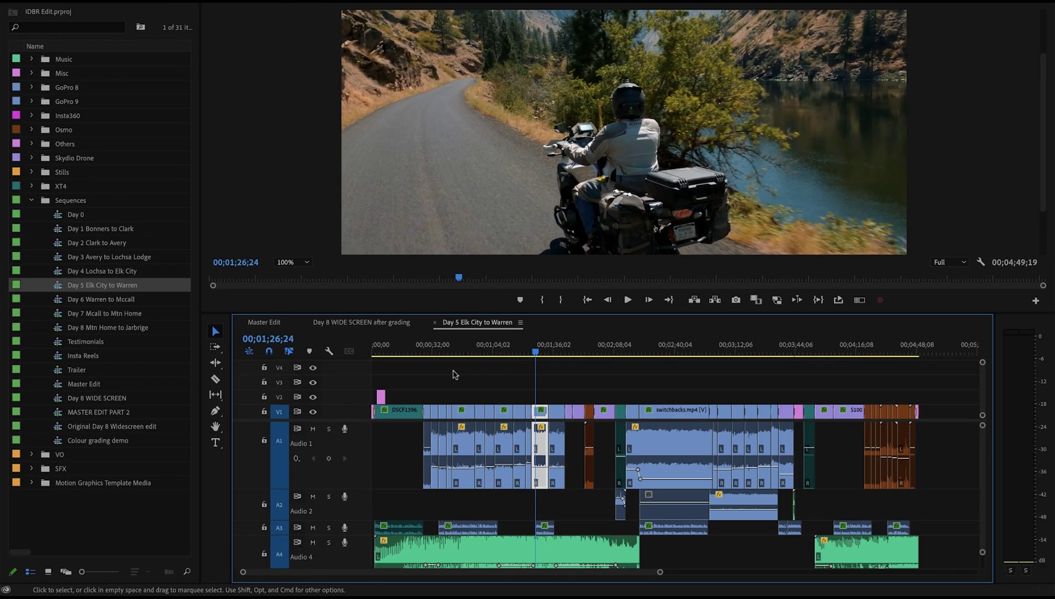
pyautogui.moveTo(464, 345); pyautogui.dragTo(919, 354)
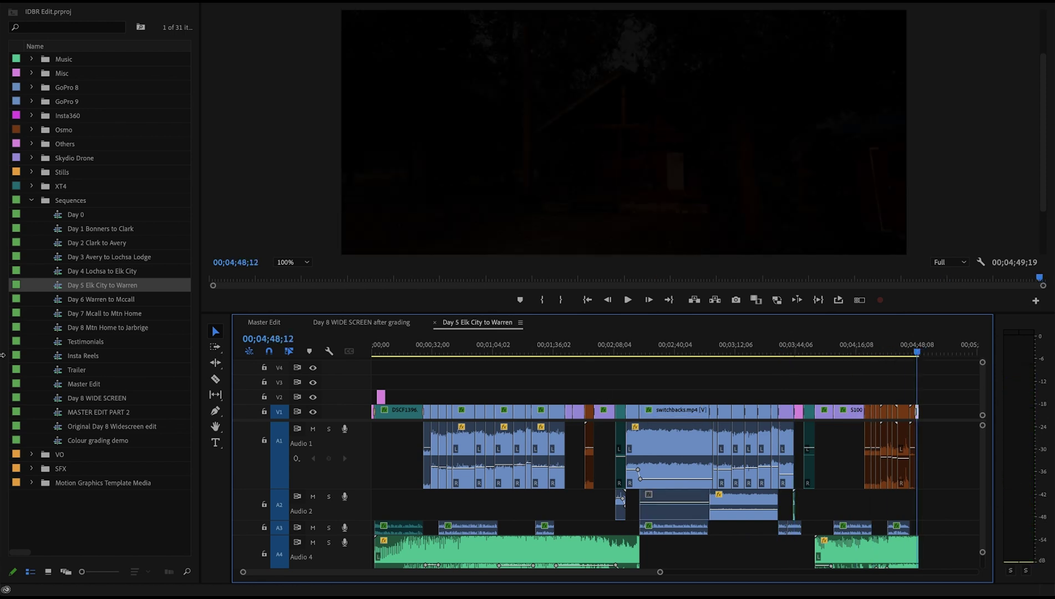
pyautogui.doubleClick(57, 300)
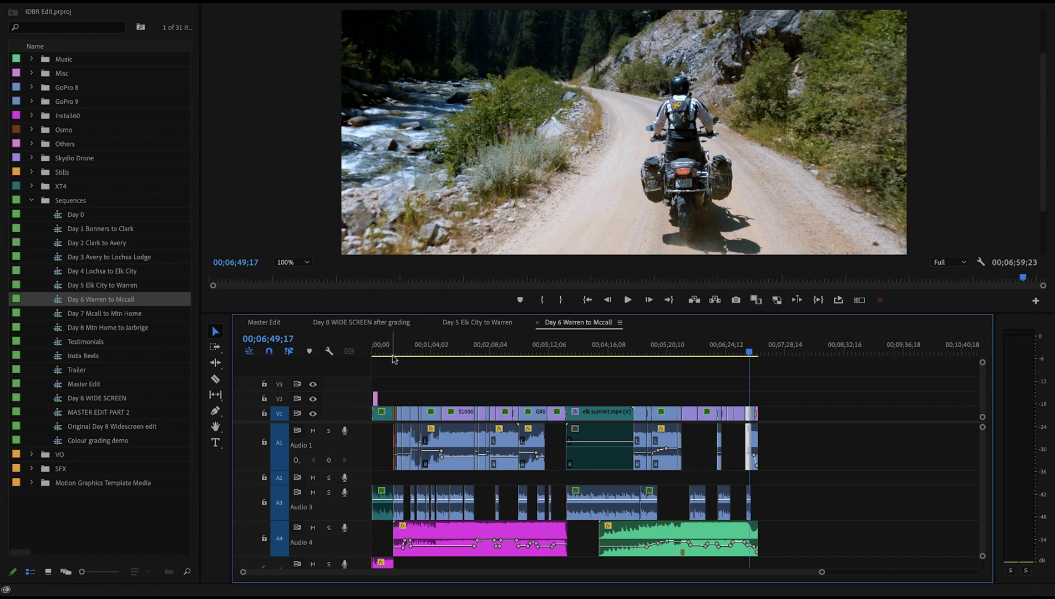
# Step: Open the Day 7 Mcall to Mtn Home, Day 8 WIDE SCREEN and MASTER EDIT PART 2 sequences, and select the Vignette layer on V4
pyautogui.doubleClick(60, 315)
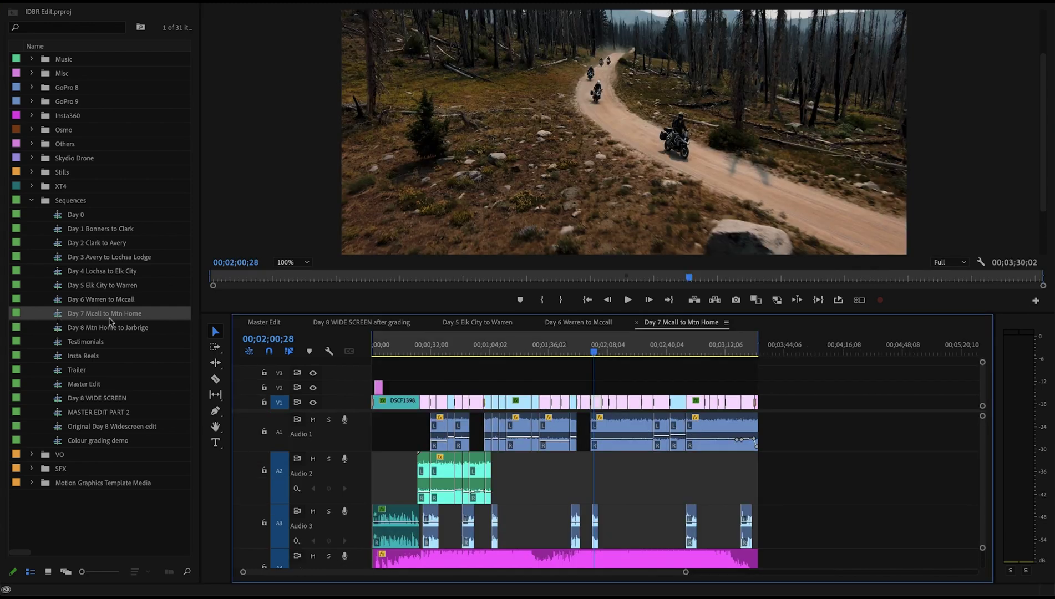
pyautogui.doubleClick(59, 399)
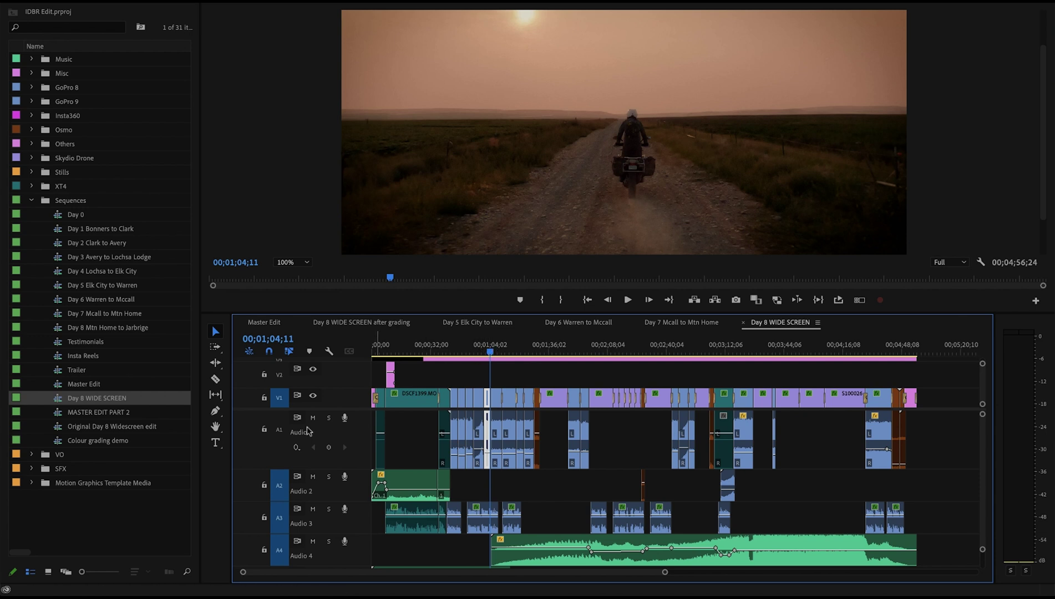
pyautogui.doubleClick(59, 415)
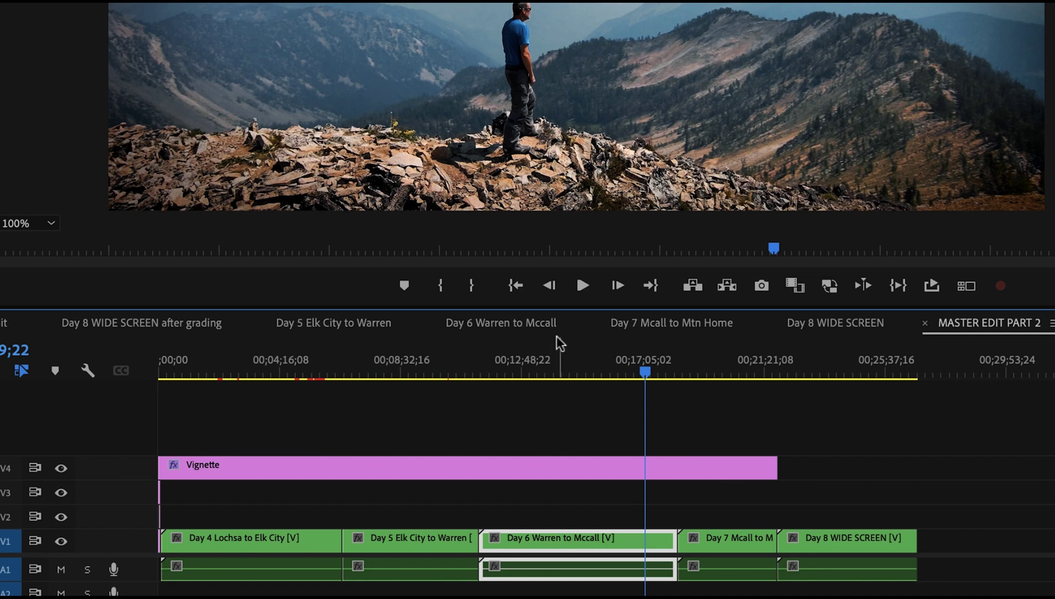
pyautogui.click(249, 472)
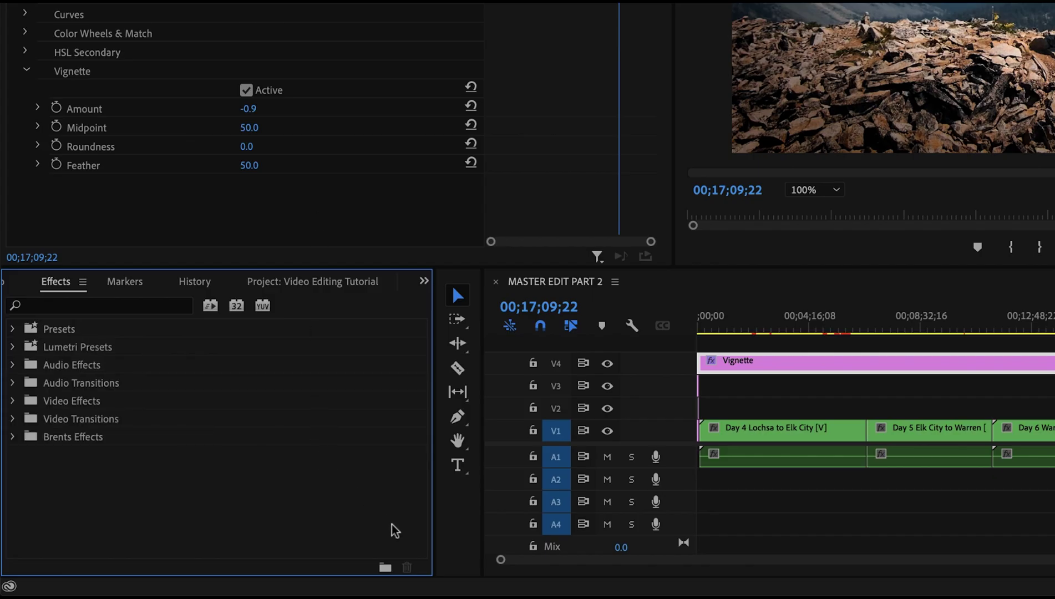
# Step: Create a new adjustment layer in the IDBR Edit project at 1920 x 1080, 29.97 fps Drop-Frame and Square Pixels (1.0)
pyautogui.click(424, 282)
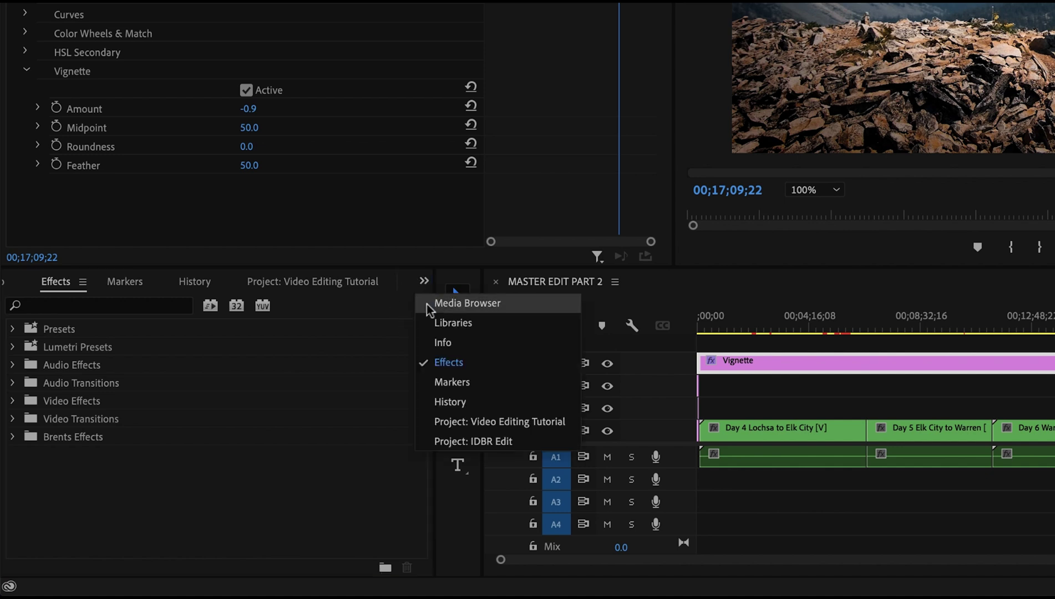
pyautogui.click(447, 439)
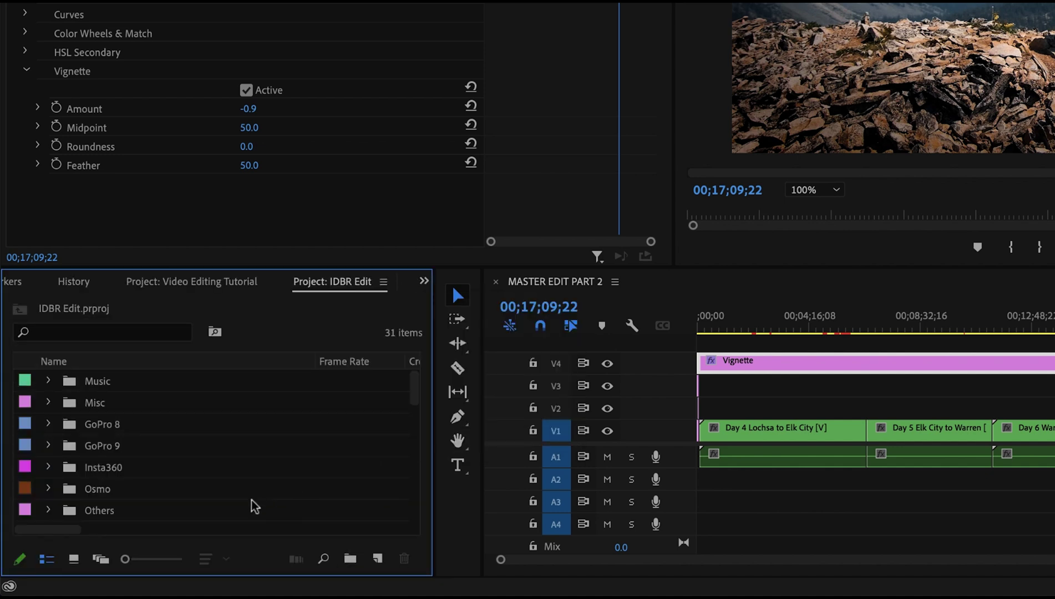
pyautogui.click(378, 558)
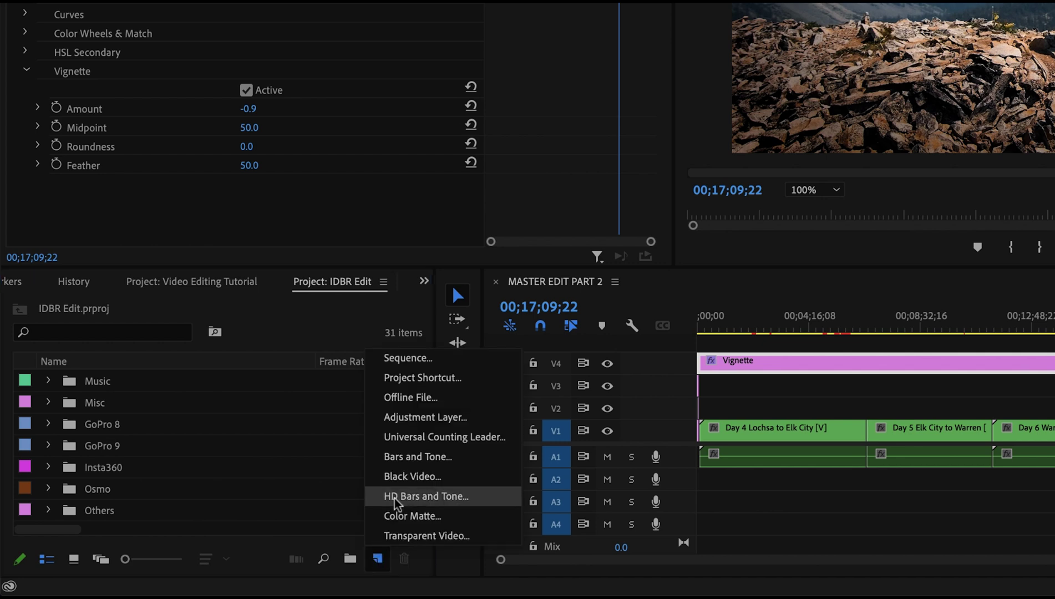
pyautogui.click(426, 419)
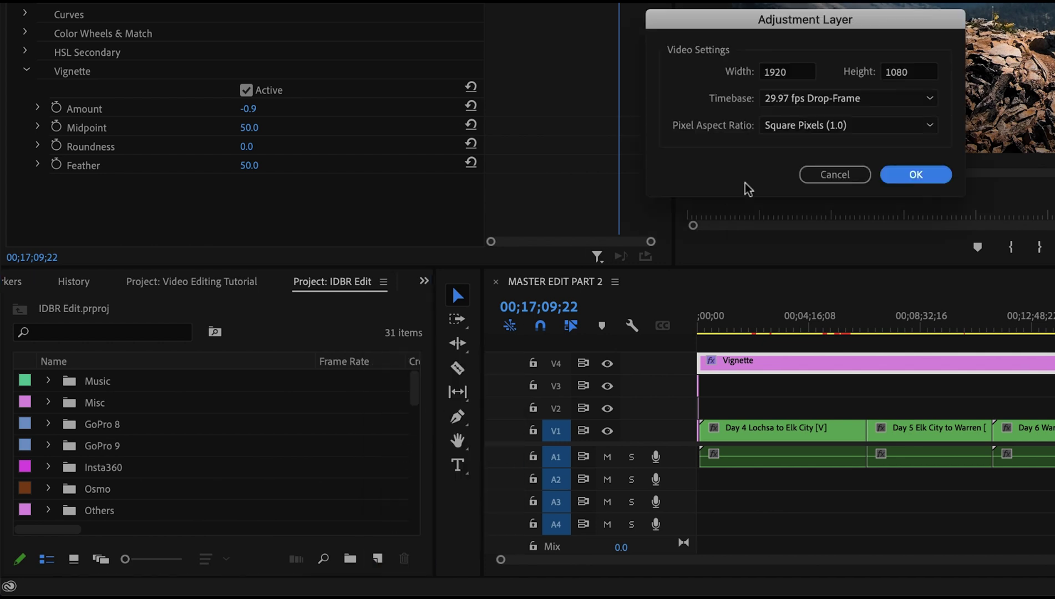
pyautogui.click(917, 173)
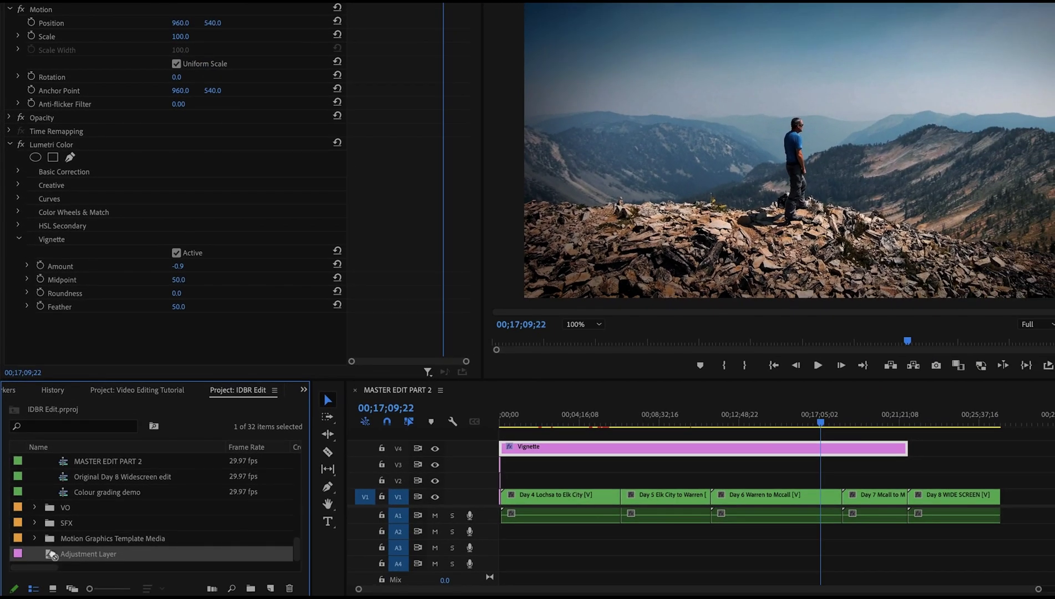
# Step: Place the adjustment layer on V4 above Day 8 WIDE SCREEN and extend it from the end of the Vignette layer over most of that clip
pyautogui.moveTo(53, 555); pyautogui.dragTo(947, 448)
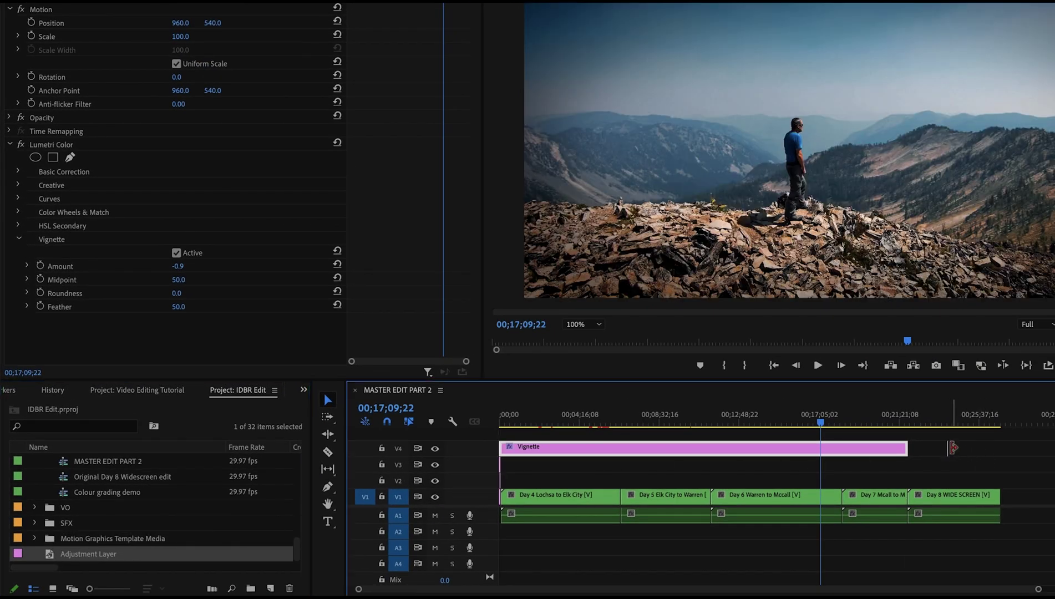
pyautogui.click(946, 424)
pyautogui.press('=')
pyautogui.press('=')
pyautogui.press('=')
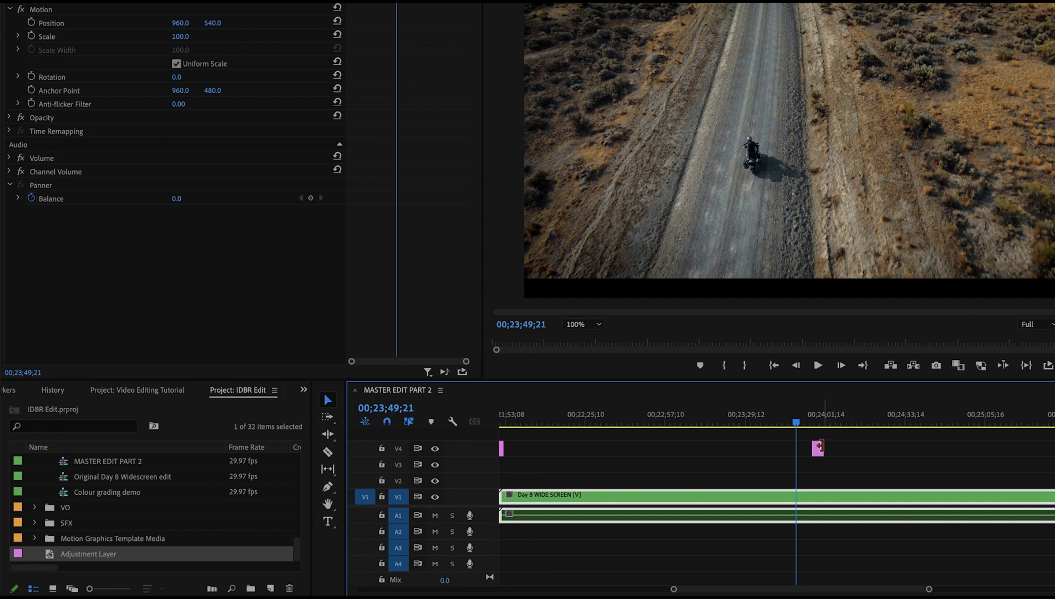
pyautogui.moveTo(820, 446); pyautogui.dragTo(1017, 447)
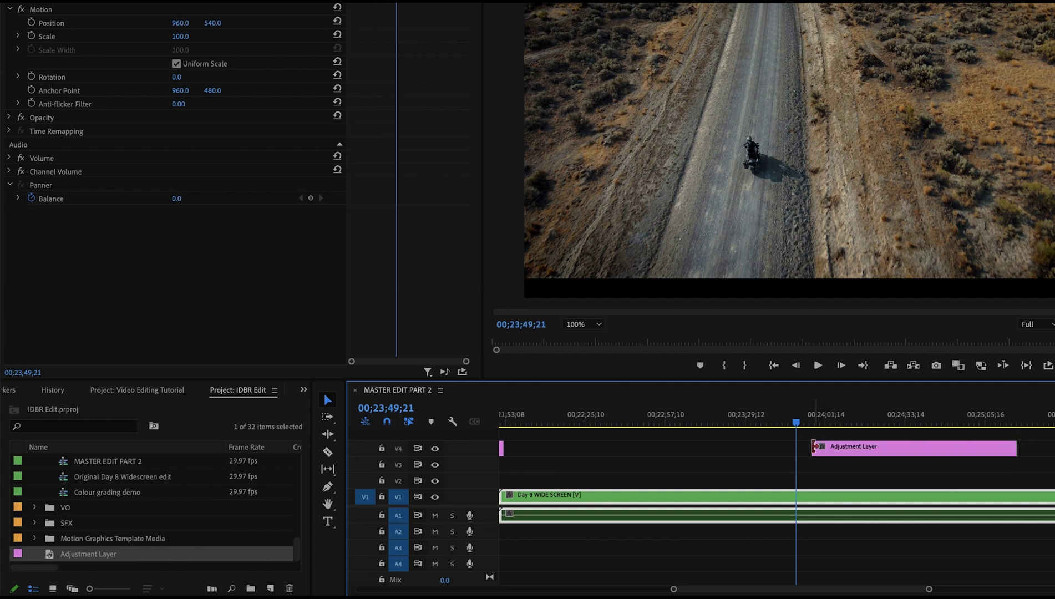
pyautogui.moveTo(814, 447); pyautogui.dragTo(503, 447)
pyautogui.moveTo(1014, 448)
pyautogui.mouseDown()
pyautogui.moveTo(937, 448)
pyautogui.moveTo(1031, 447)
pyautogui.mouseUp()
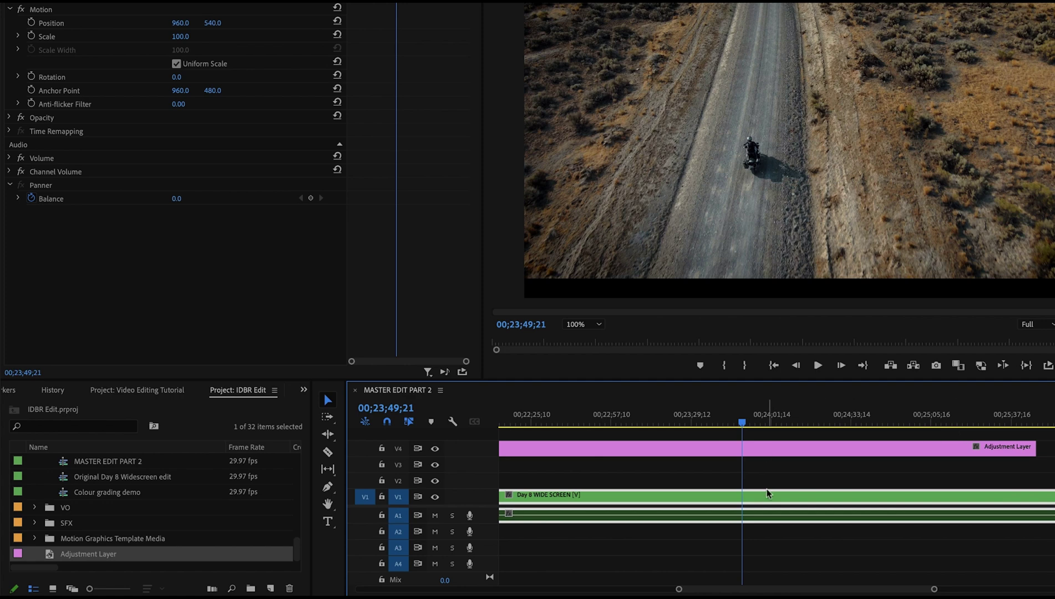
# Step: Move the new adjustment layer down to V3 and park it just past the end of the Day 8 WIDE SCREEN clip
pyautogui.scroll(5, 767, 489)
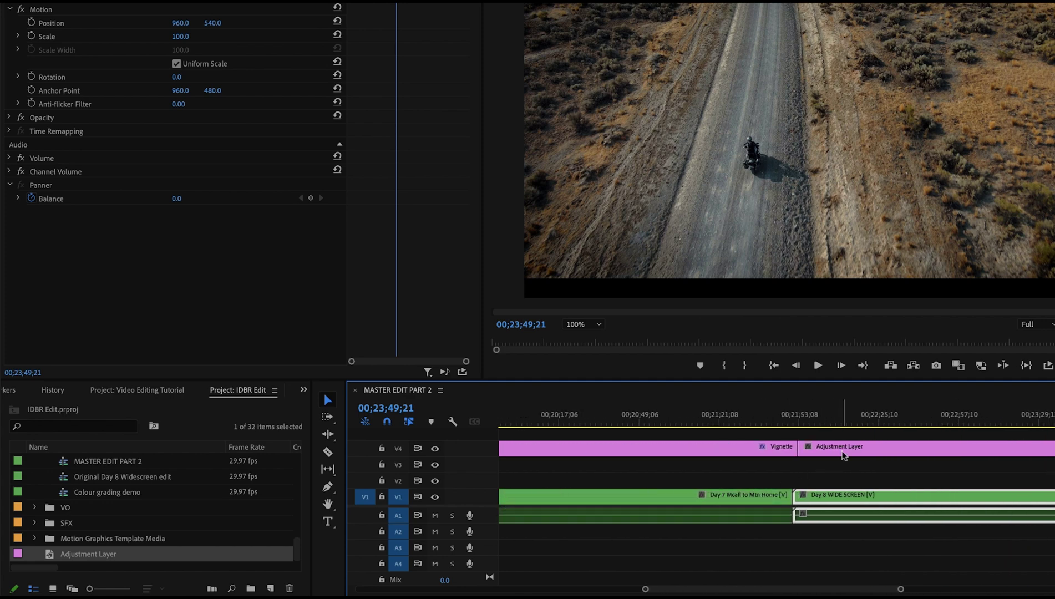
pyautogui.moveTo(842, 453); pyautogui.dragTo(846, 467)
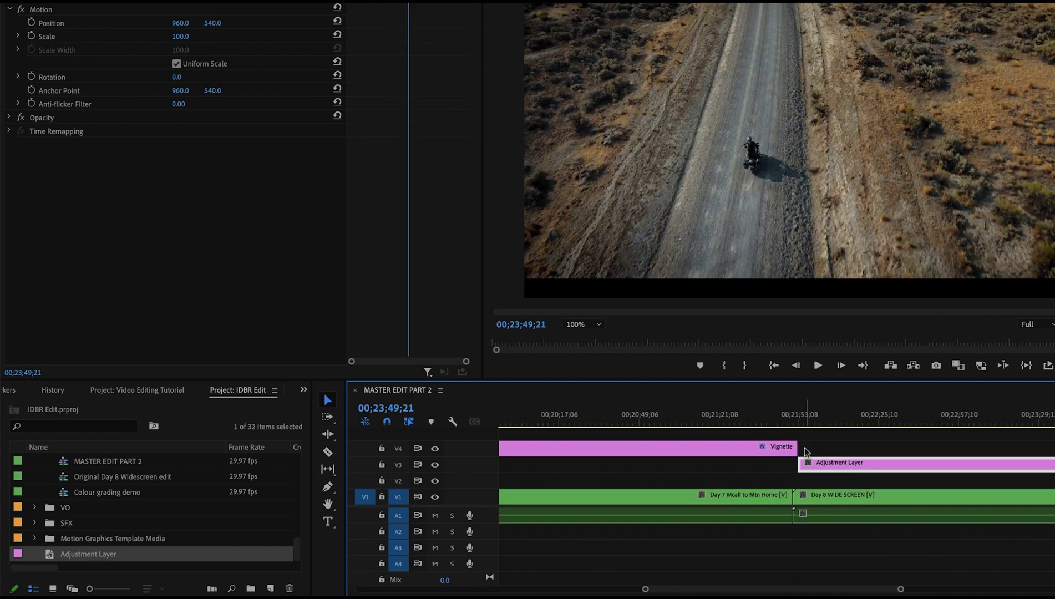
pyautogui.press('\\')
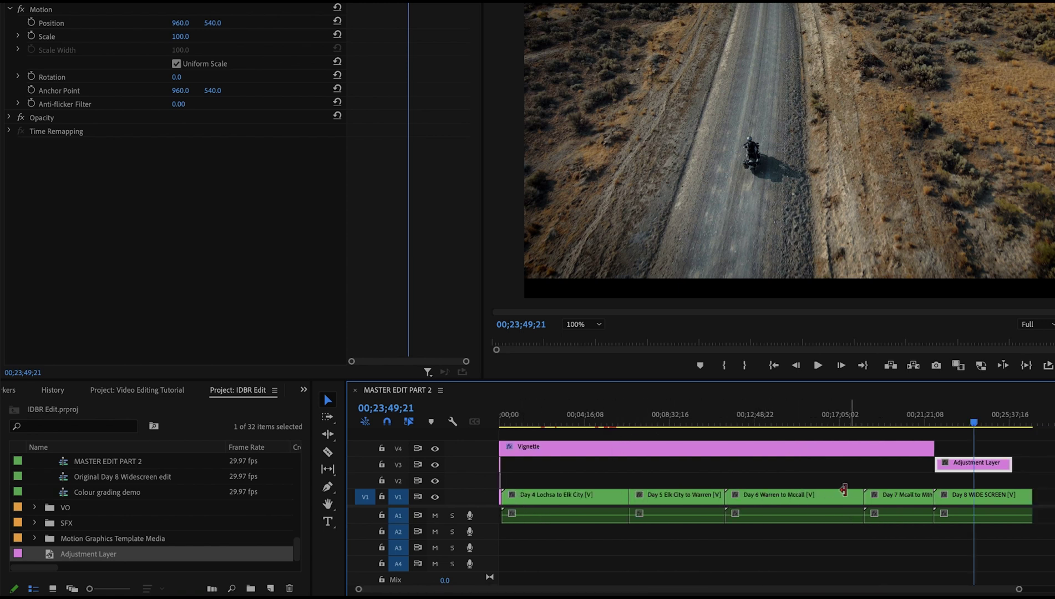
pyautogui.moveTo(986, 466); pyautogui.dragTo(1051, 466)
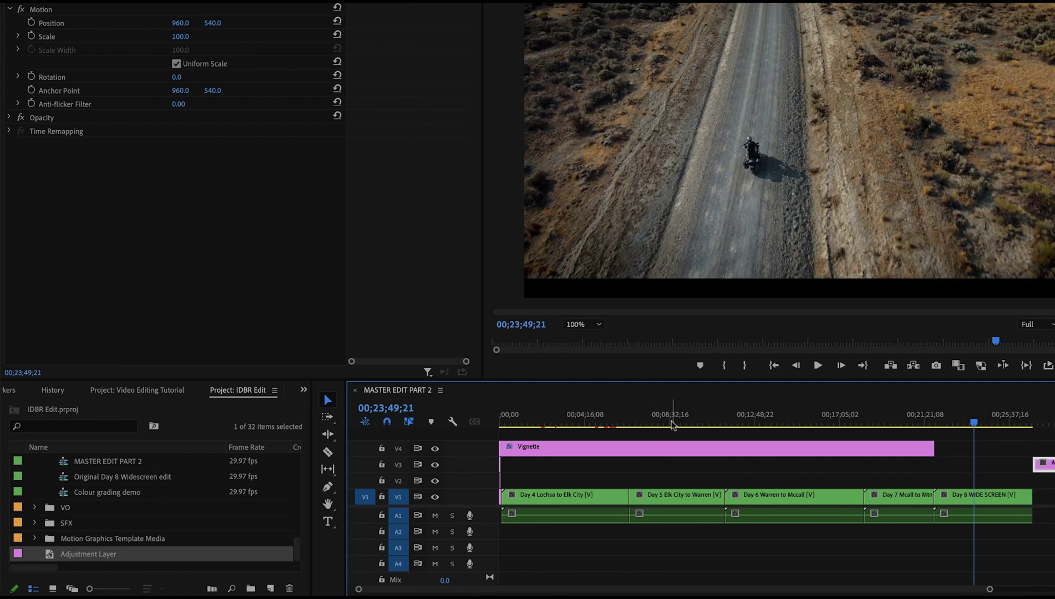
# Step: Select the Vignette layer on V4 and locate the Lumetri Color effect in the Brents Effects folder
pyautogui.click(681, 453)
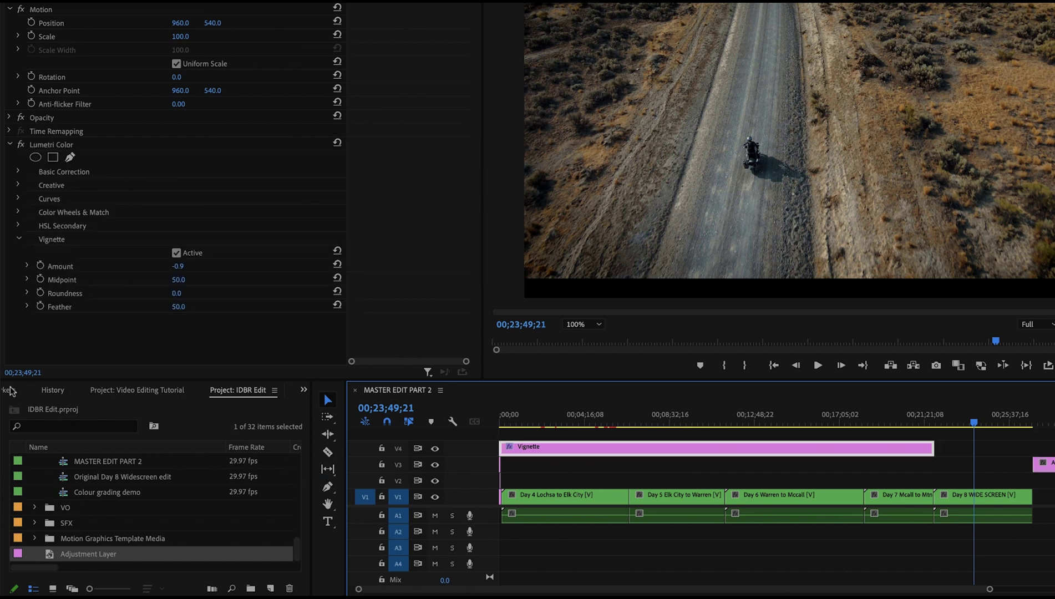
pyautogui.click(304, 390)
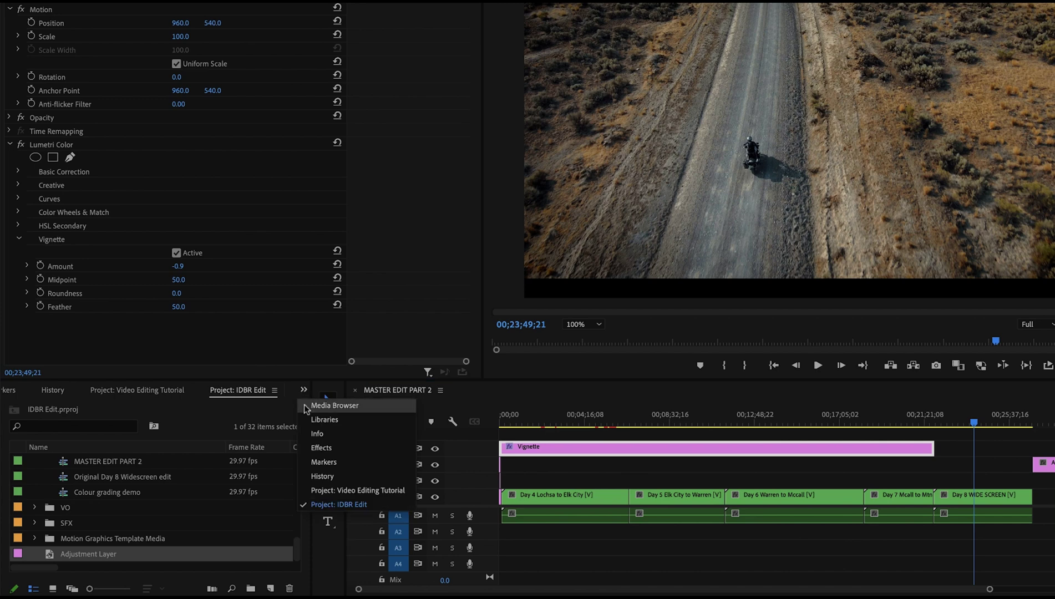
pyautogui.click(315, 449)
pyautogui.click(8, 502)
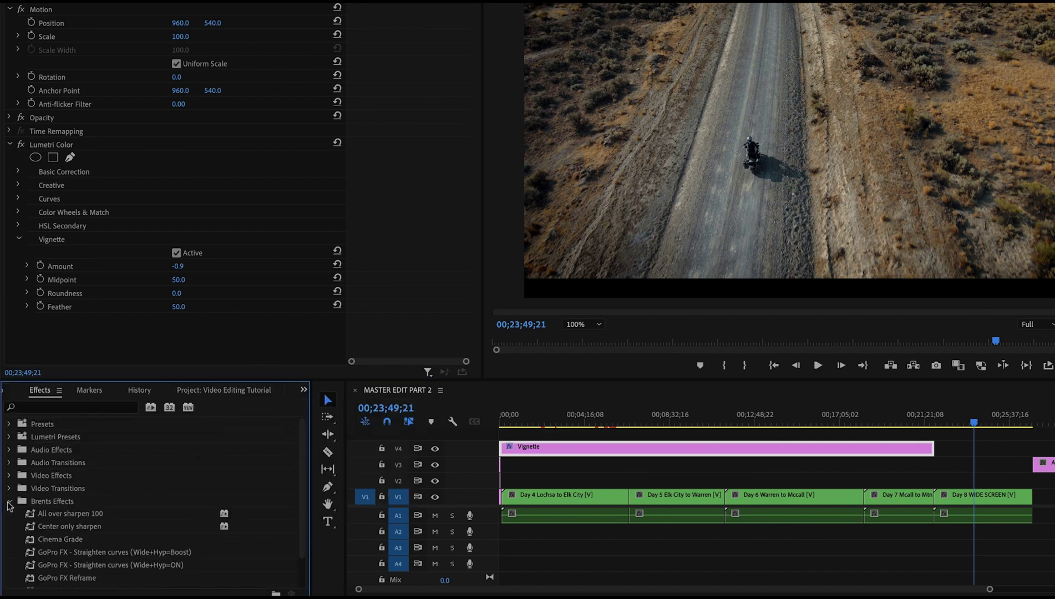
pyautogui.scroll(-1, 47, 566)
pyautogui.scroll(1, 47, 566)
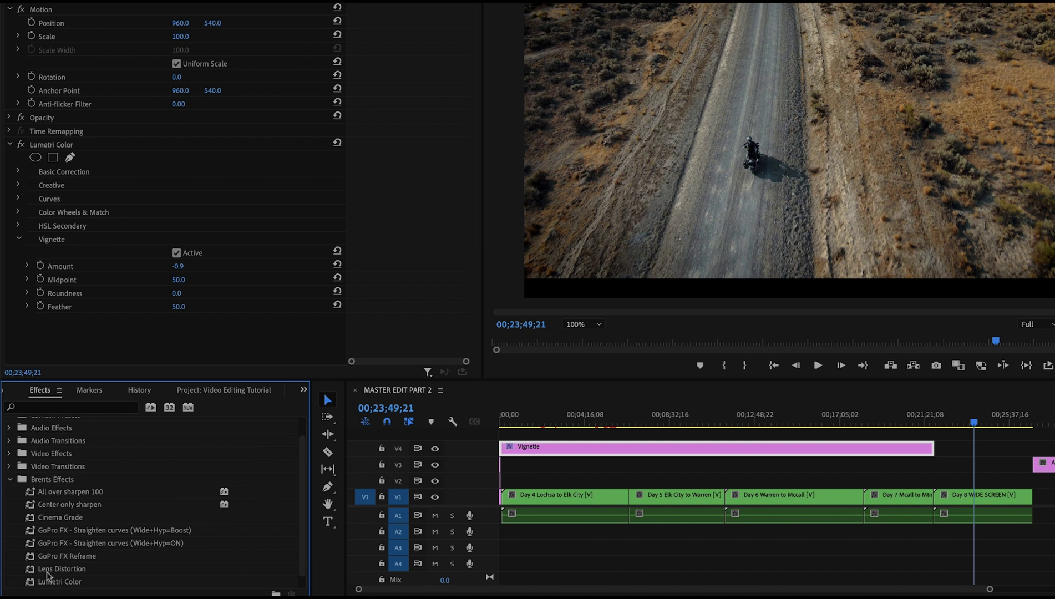
pyautogui.moveTo(50, 581); pyautogui.dragTo(105, 585)
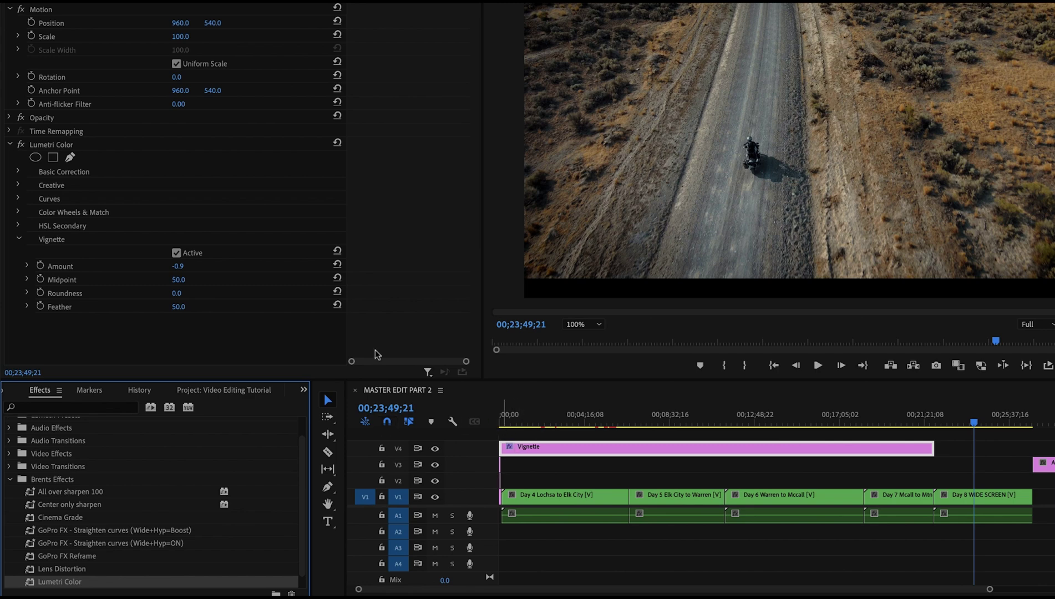
# Step: Examine the Basic Correction, Creative and Vignette sections of the Vignette layer's Lumetri Color effect, leaving only the Vignette section expanded
pyautogui.click(47, 145)
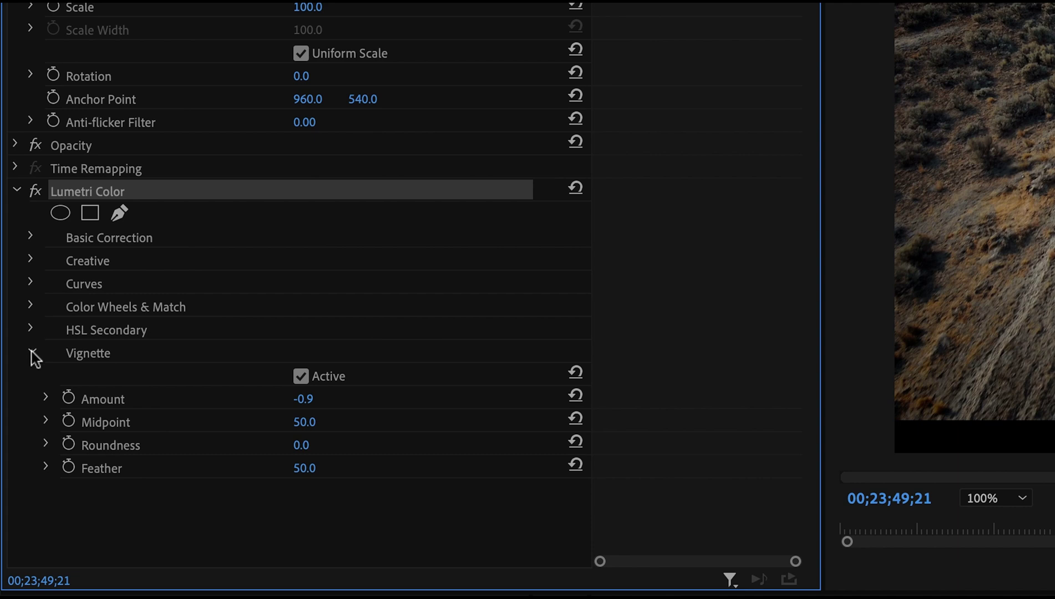
pyautogui.click(31, 353)
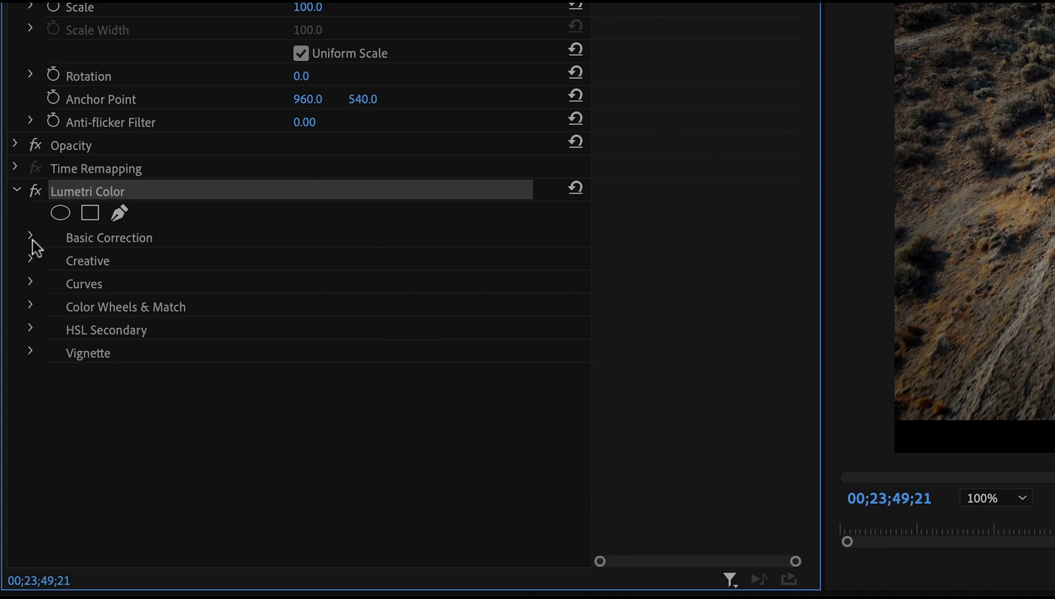
pyautogui.click(31, 236)
pyautogui.click(31, 237)
pyautogui.click(29, 260)
pyautogui.click(30, 261)
pyautogui.click(30, 351)
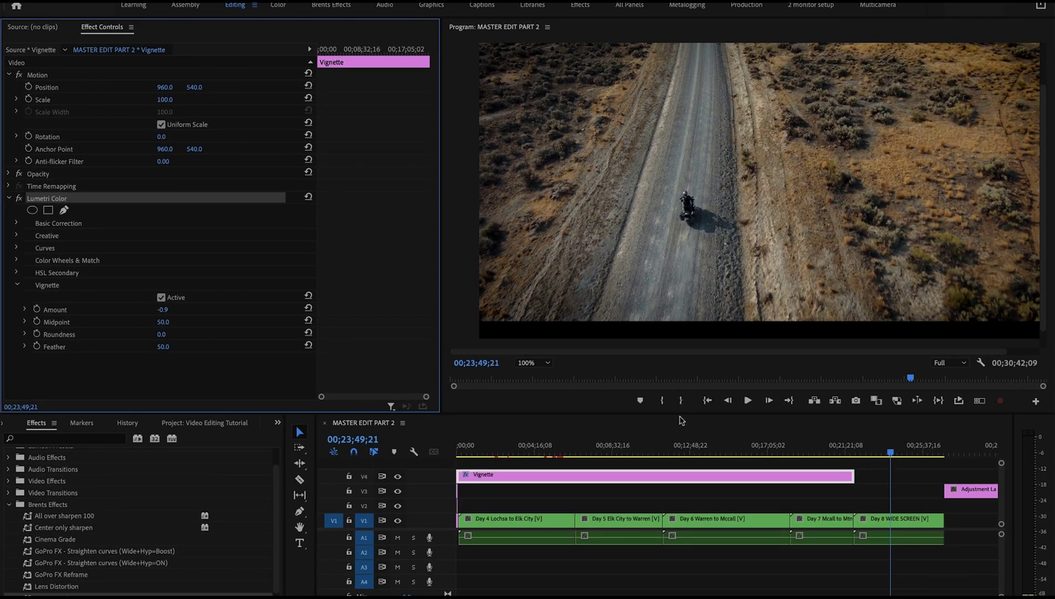
# Step: At 00;13;20;26, try a Lumetri vignette Amount of -5.0 with Feather at 0.0 on the Vignette layer
pyautogui.click(700, 449)
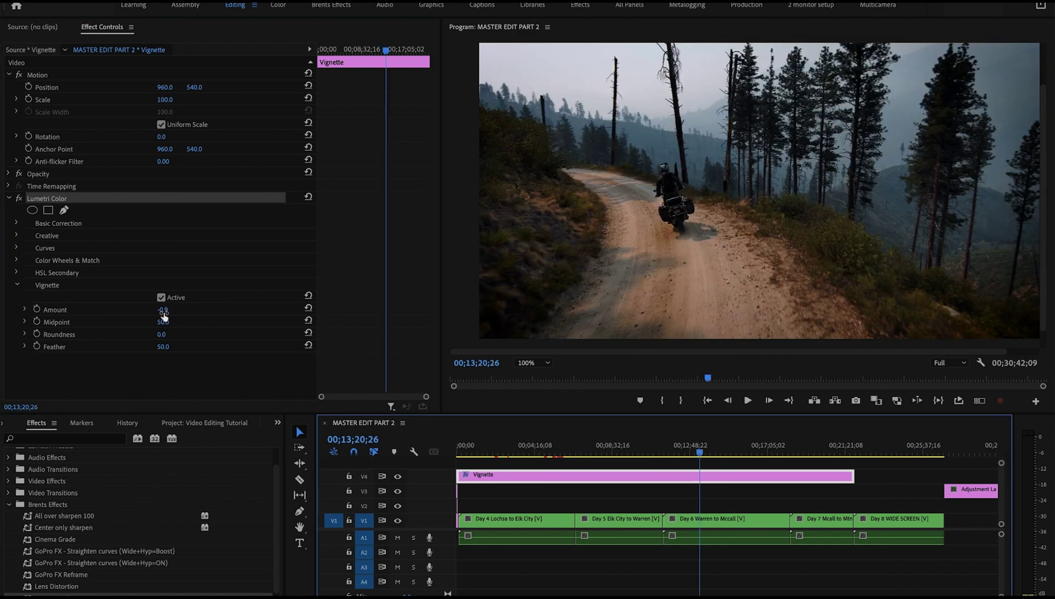
pyautogui.moveTo(164, 314)
pyautogui.mouseDown()
pyautogui.moveTo(181, 313)
pyautogui.moveTo(143, 313)
pyautogui.mouseUp()
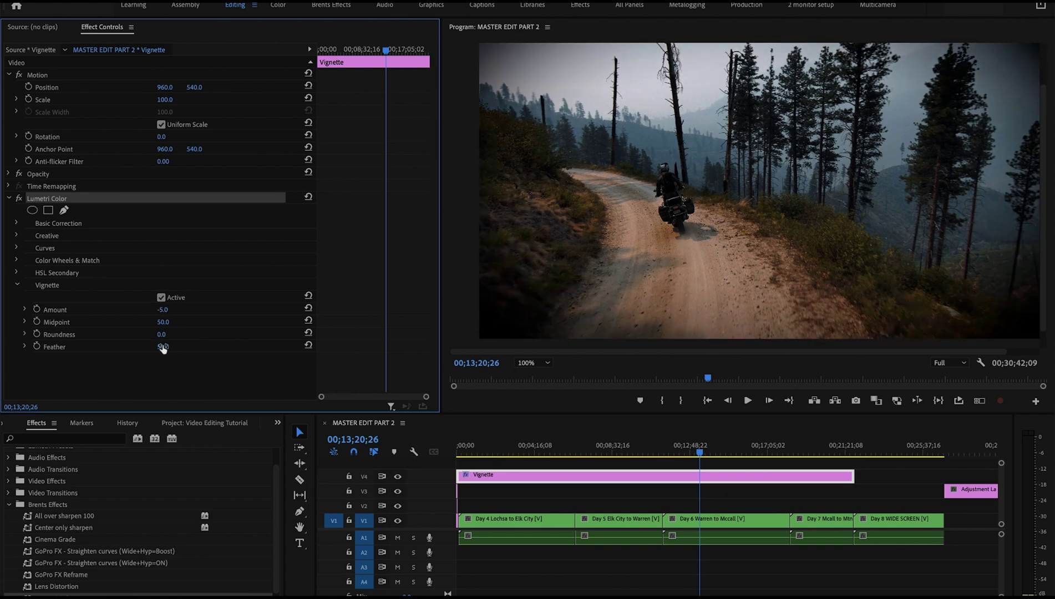
pyautogui.moveTo(163, 347); pyautogui.dragTo(133, 347)
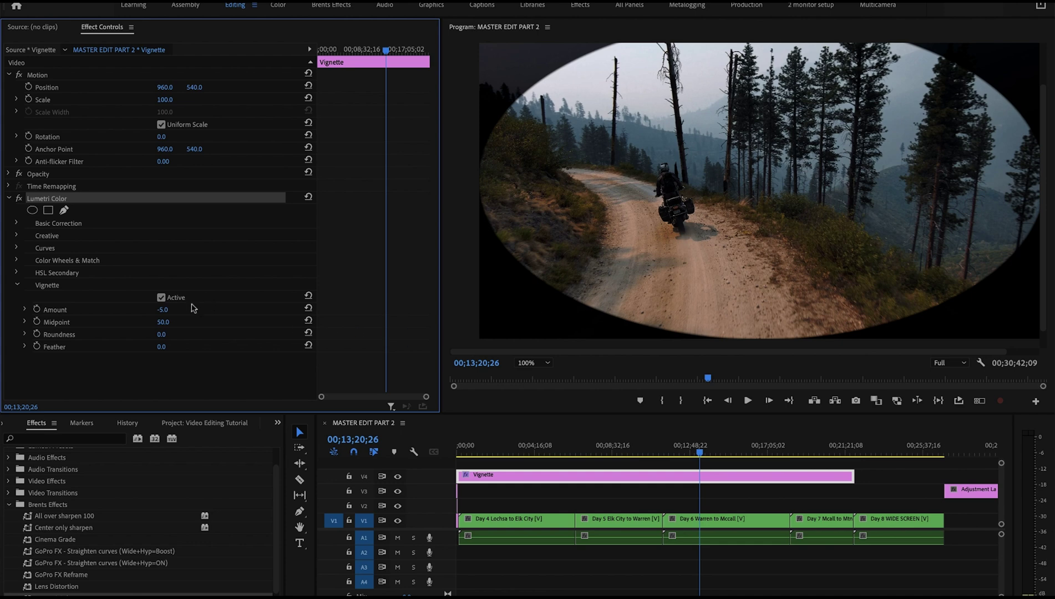
pyautogui.moveTo(163, 310)
pyautogui.mouseDown()
pyautogui.moveTo(172, 310)
pyautogui.moveTo(161, 310)
pyautogui.mouseUp()
# Step: Set the vignette's Feather to 48.0 and its Amount to -0.9, and save the project
pyautogui.moveTo(162, 346); pyautogui.dragTo(179, 347)
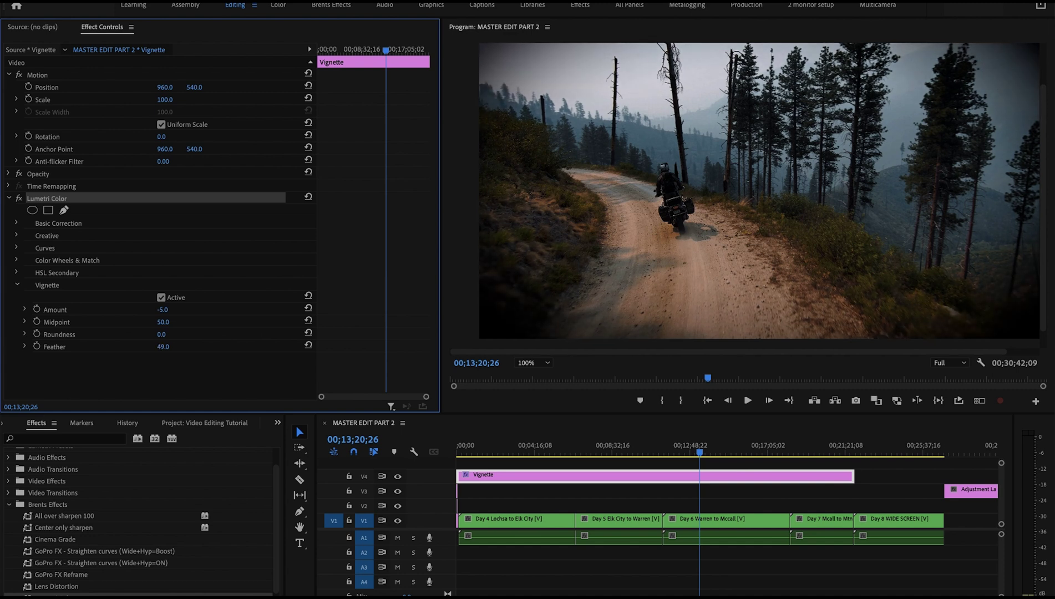
pyautogui.moveTo(174, 346); pyautogui.dragTo(173, 346)
pyautogui.click(173, 308)
pyautogui.write('-')
pyautogui.press('Return')
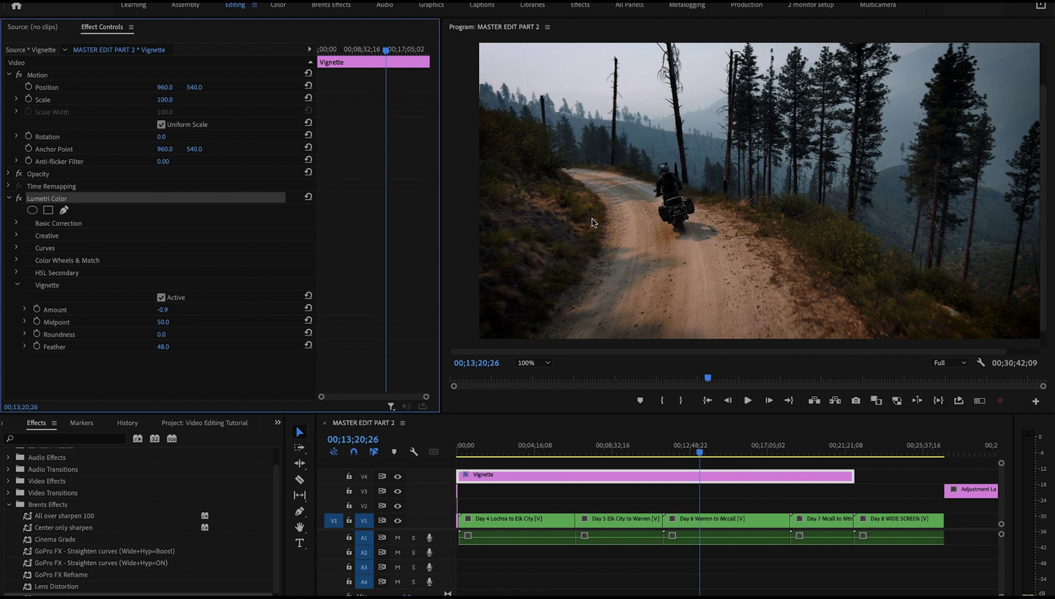
pyautogui.hotkey('ctrl', 's')
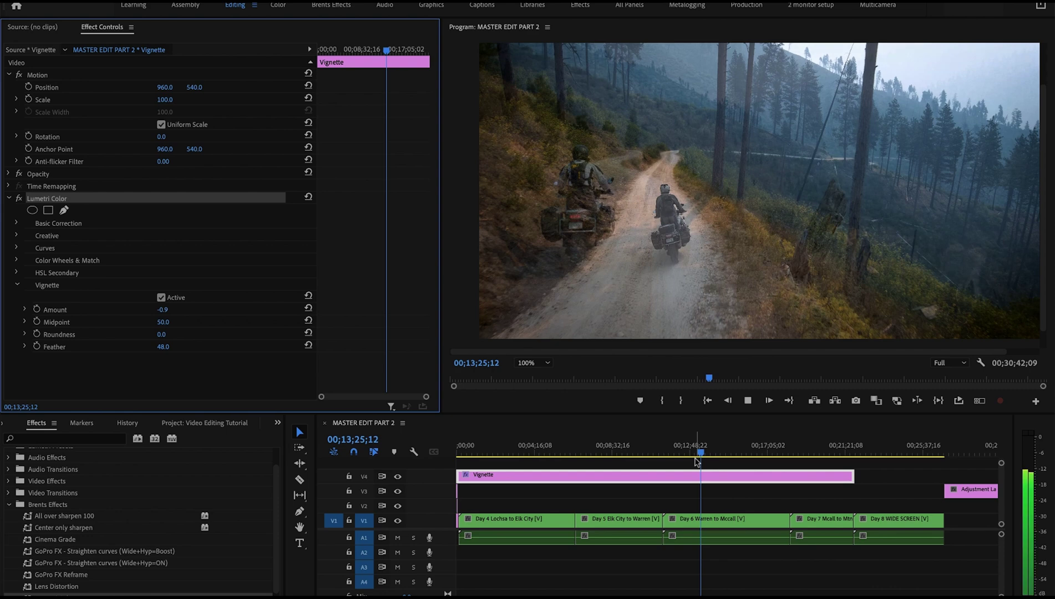
# Step: Compare the picture at 00;13;26;18 with the V4 Vignette track hidden and shown, and view the frames at 00;08;43;17 and 00;10;28;08
pyautogui.press('space')
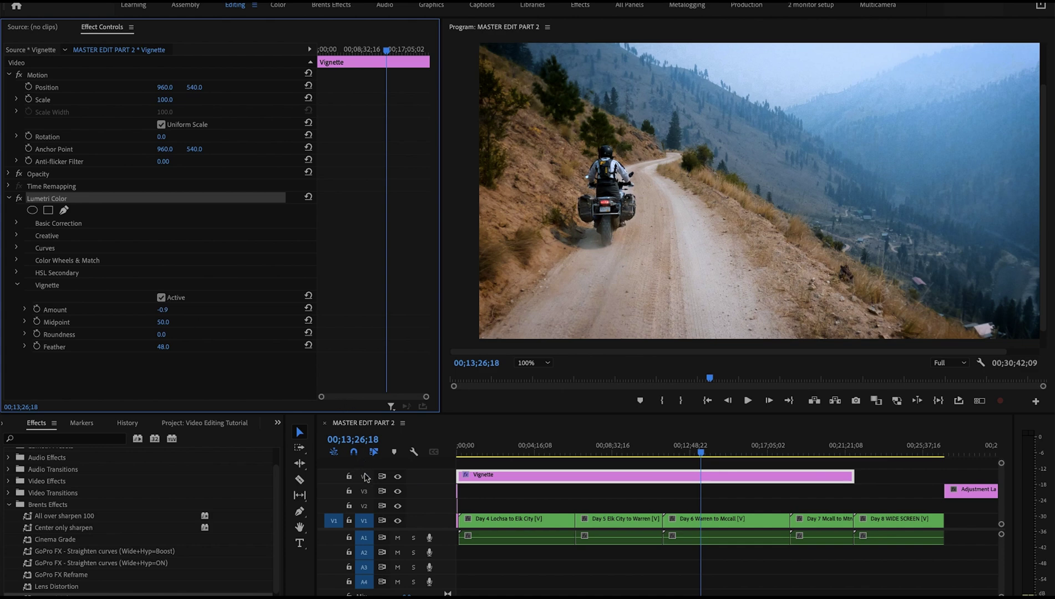
pyautogui.click(398, 478)
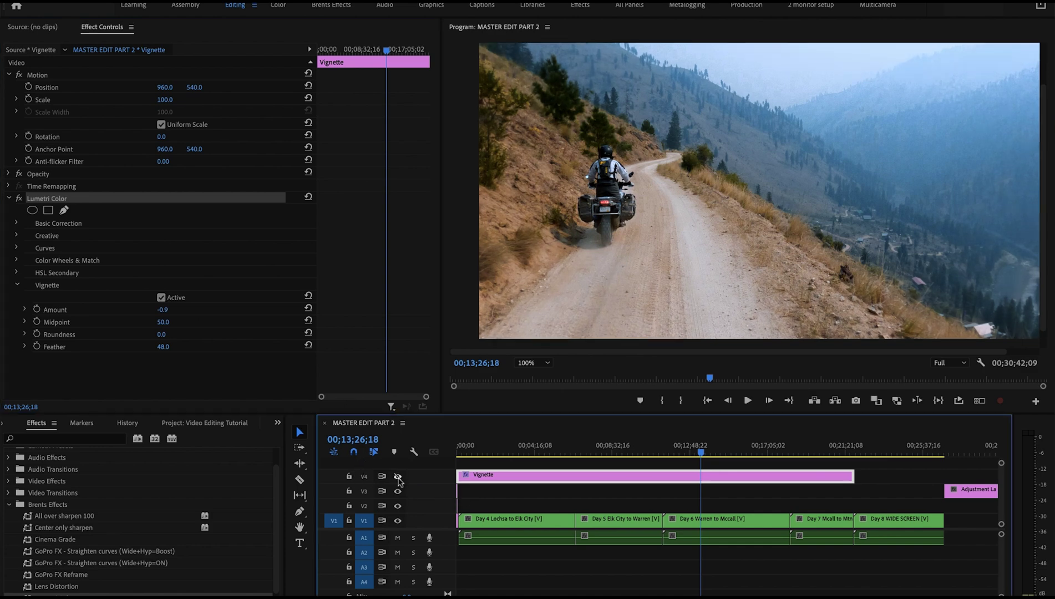
pyautogui.click(398, 477)
pyautogui.click(616, 446)
pyautogui.click(616, 445)
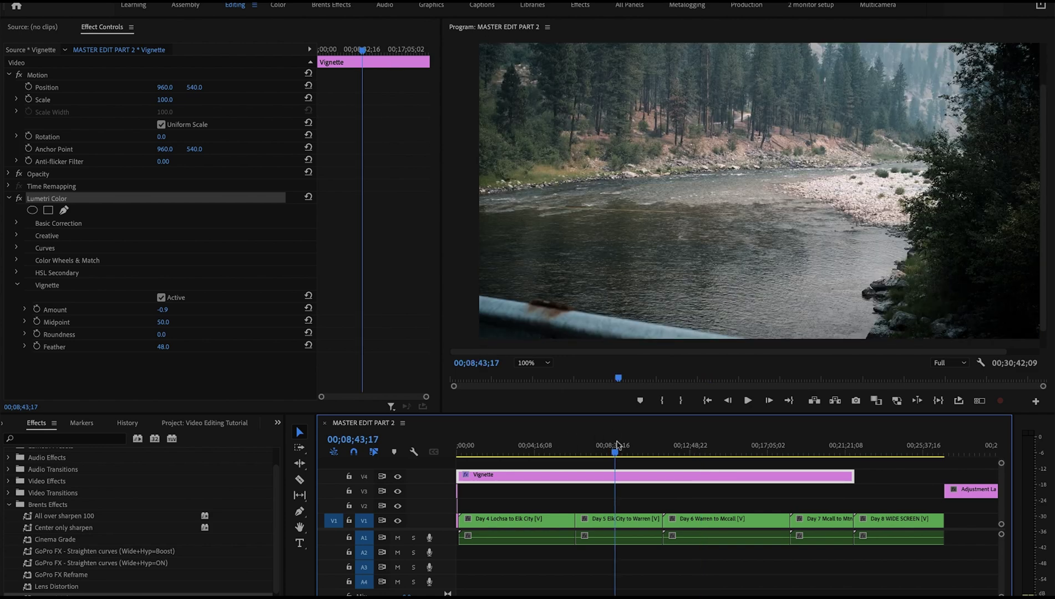
pyautogui.click(648, 441)
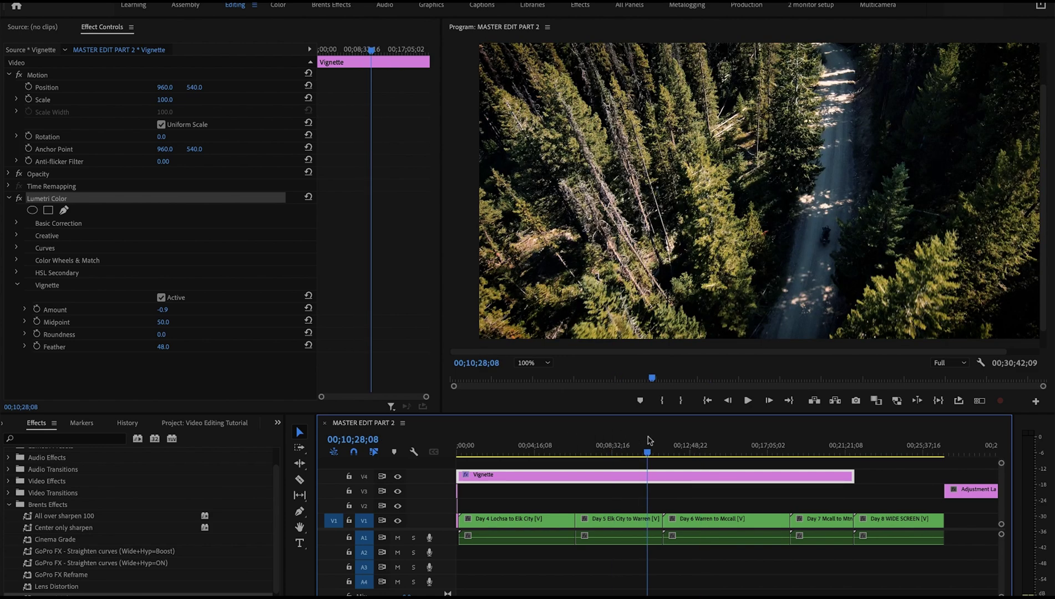
# Step: Compare the picture at 00;13;20;26 with the V4 Vignette track hidden and shown
pyautogui.click(676, 444)
pyautogui.click(699, 444)
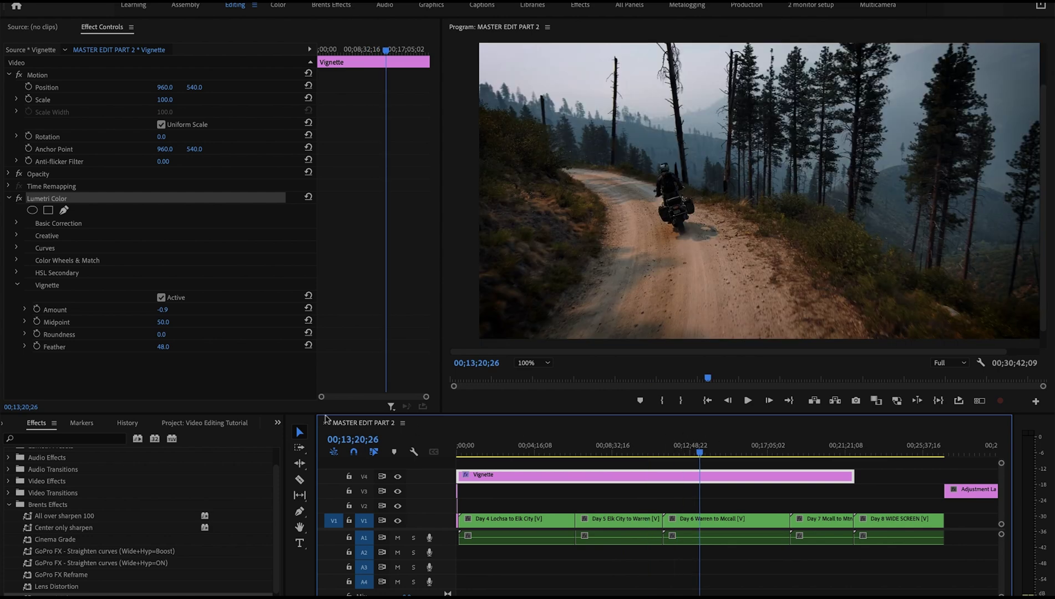
pyautogui.click(398, 477)
pyautogui.click(398, 477)
pyautogui.click(397, 477)
pyautogui.click(398, 477)
pyautogui.click(397, 477)
pyautogui.click(397, 478)
pyautogui.click(398, 477)
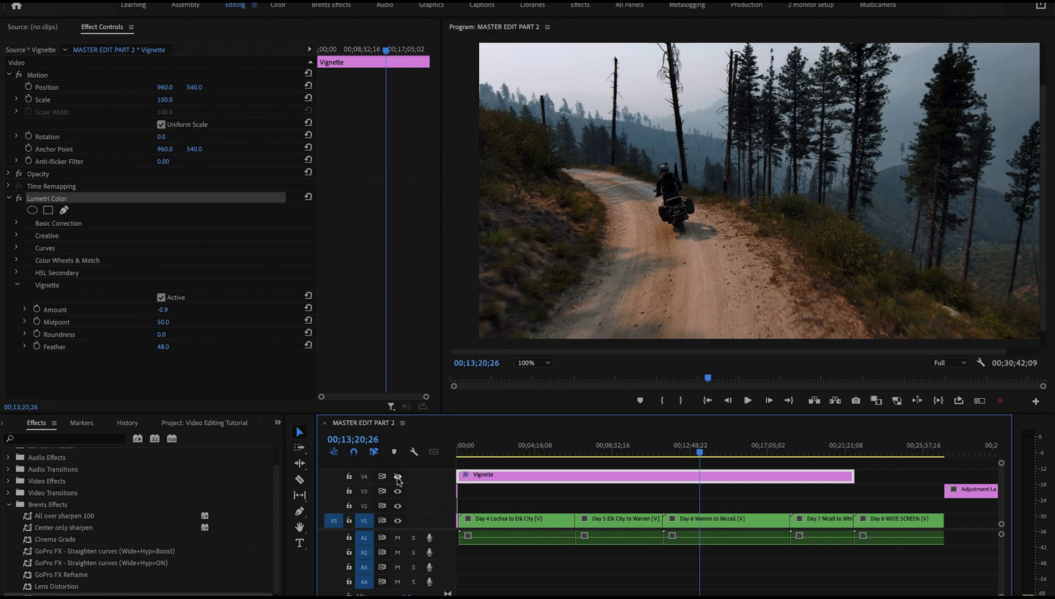
pyautogui.click(398, 477)
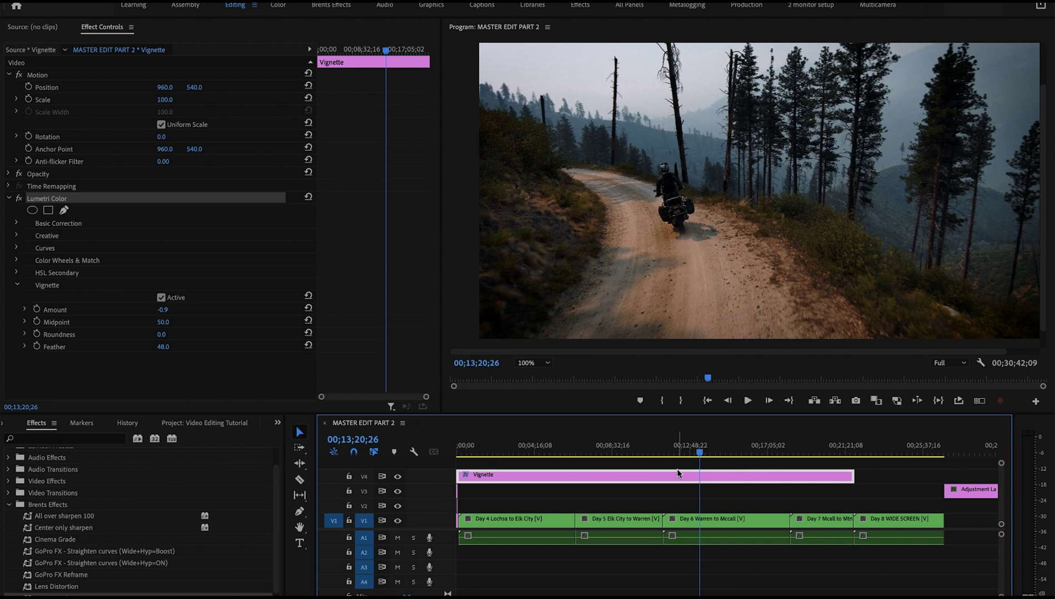
# Step: Try the Vignette layer over Day 8 WIDE SCREEN at 00;23;58;24, and trim its end back to that clip's start
pyautogui.click(895, 453)
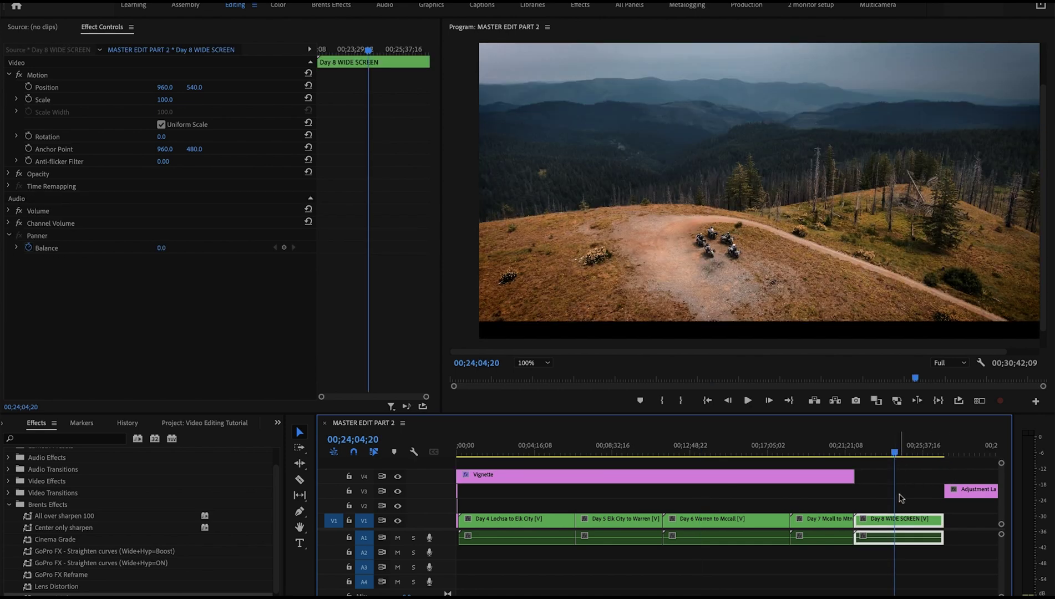
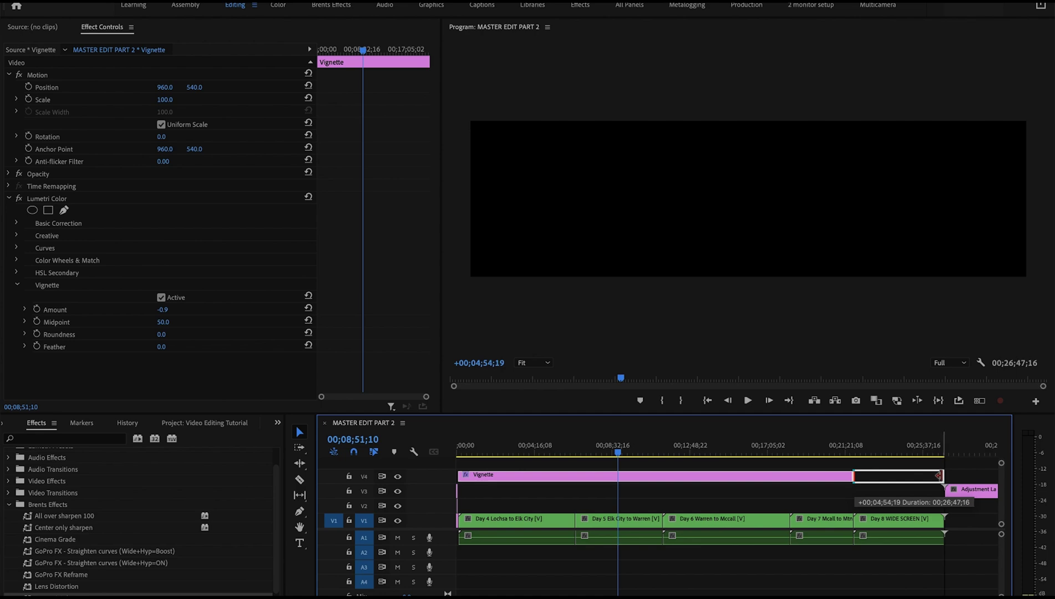
pyautogui.click(894, 452)
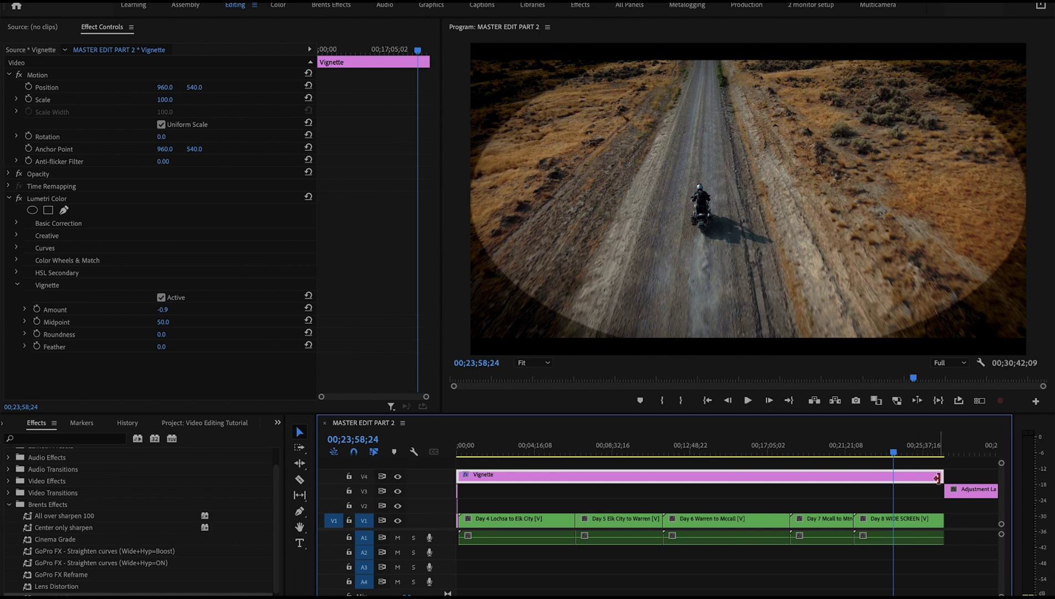
pyautogui.moveTo(940, 478); pyautogui.dragTo(849, 484)
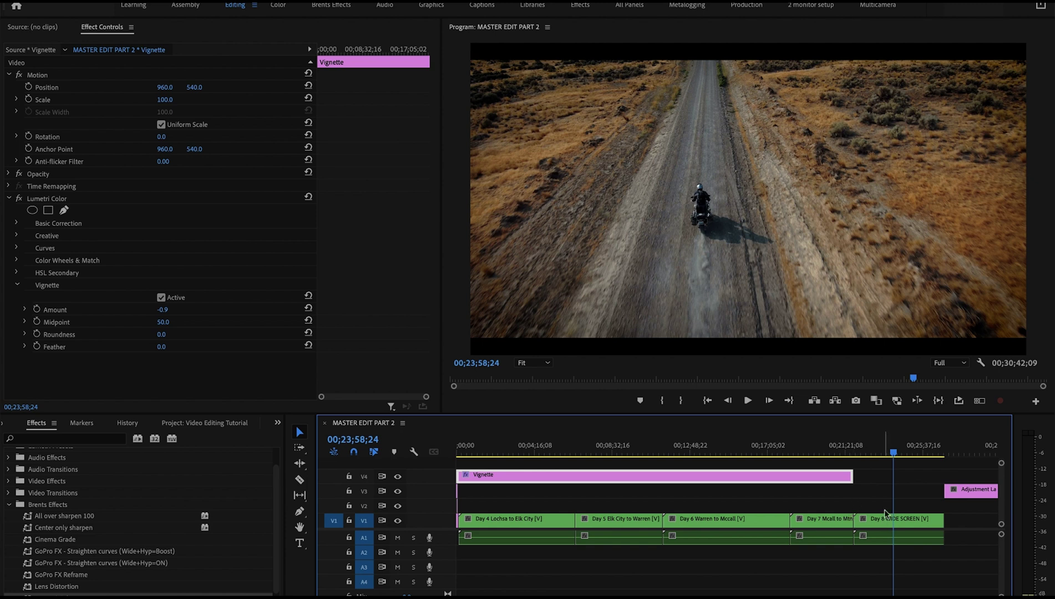
# Step: Open the Day 8 WIDE SCREEN sequence from the IDBR Edit project and enlarge the timeline area to show its V3 track
pyautogui.scroll(-1, 69, 534)
pyautogui.scroll(2, 69, 534)
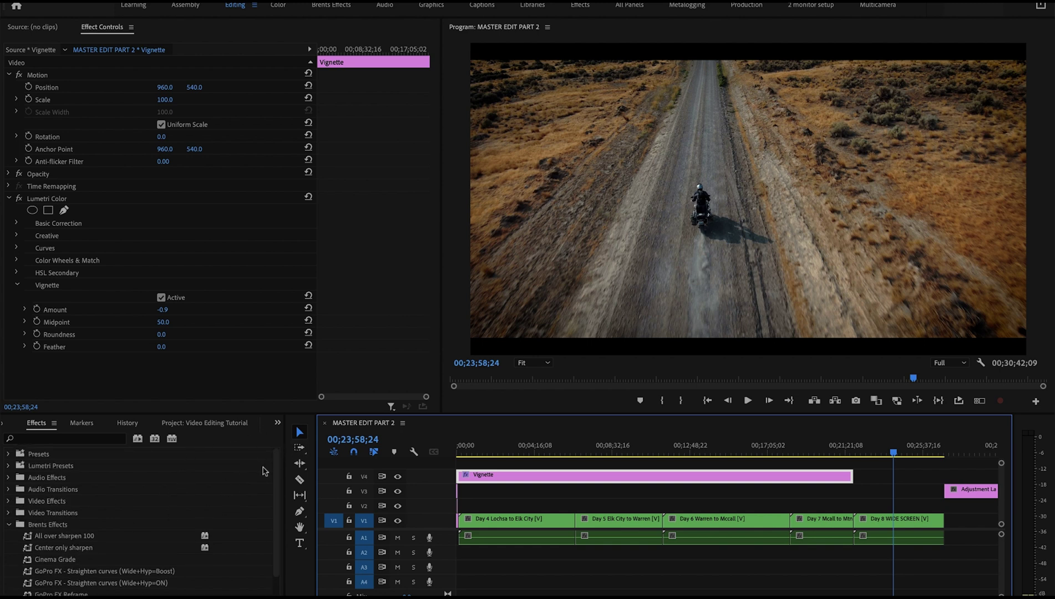
pyautogui.click(278, 422)
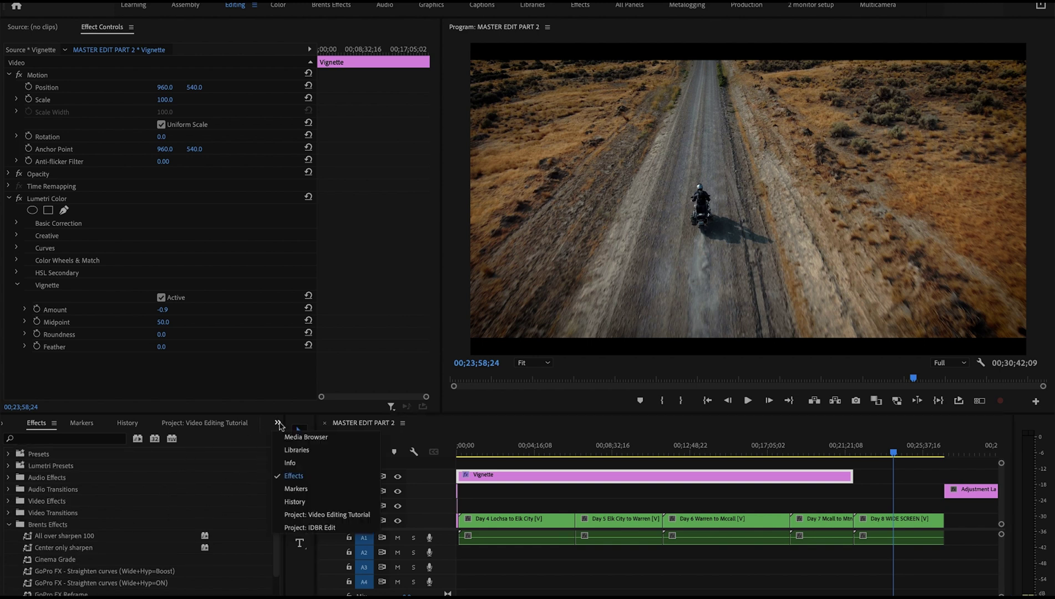
pyautogui.click(305, 527)
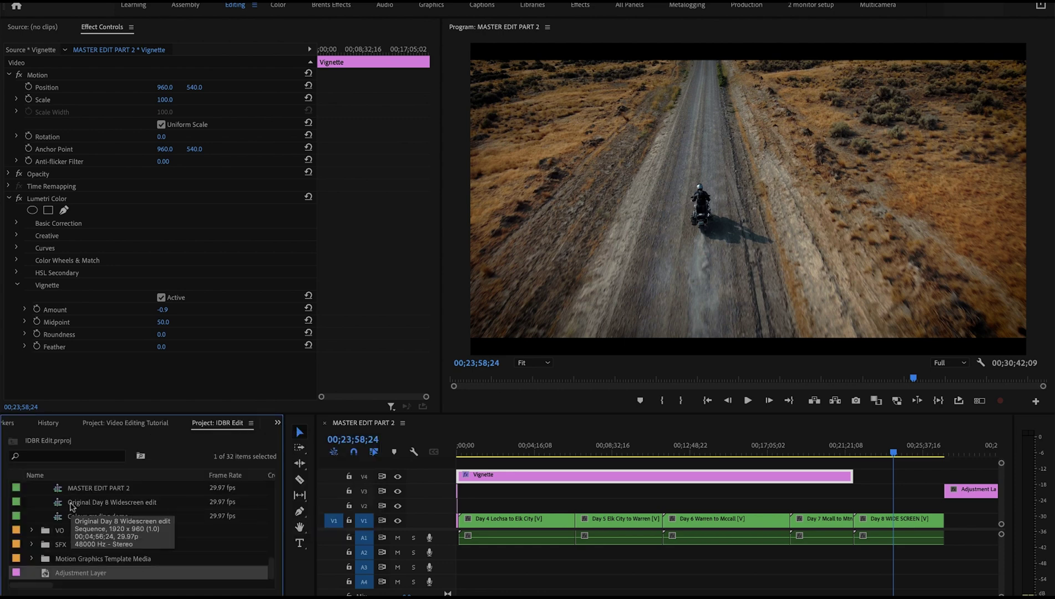
pyautogui.scroll(3, 72, 506)
pyautogui.doubleClick(61, 517)
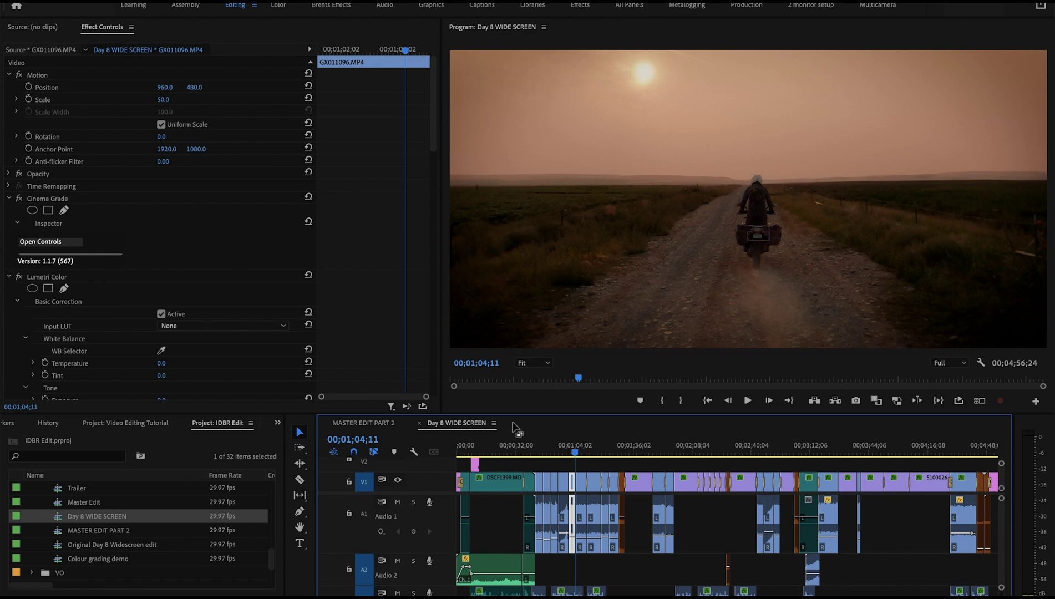
pyautogui.moveTo(525, 413); pyautogui.dragTo(527, 322)
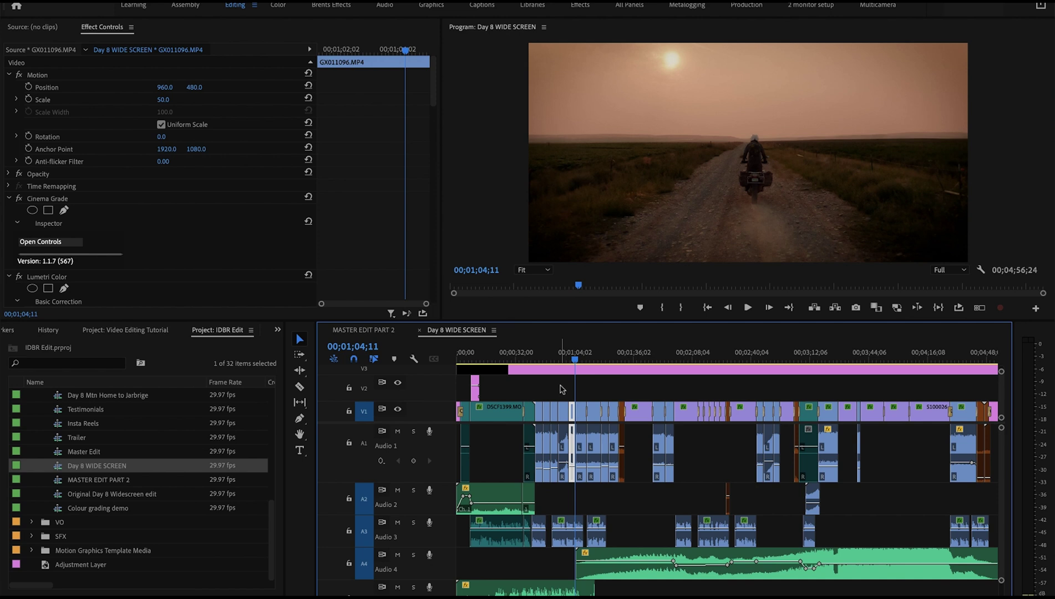
pyautogui.scroll(2, 562, 388)
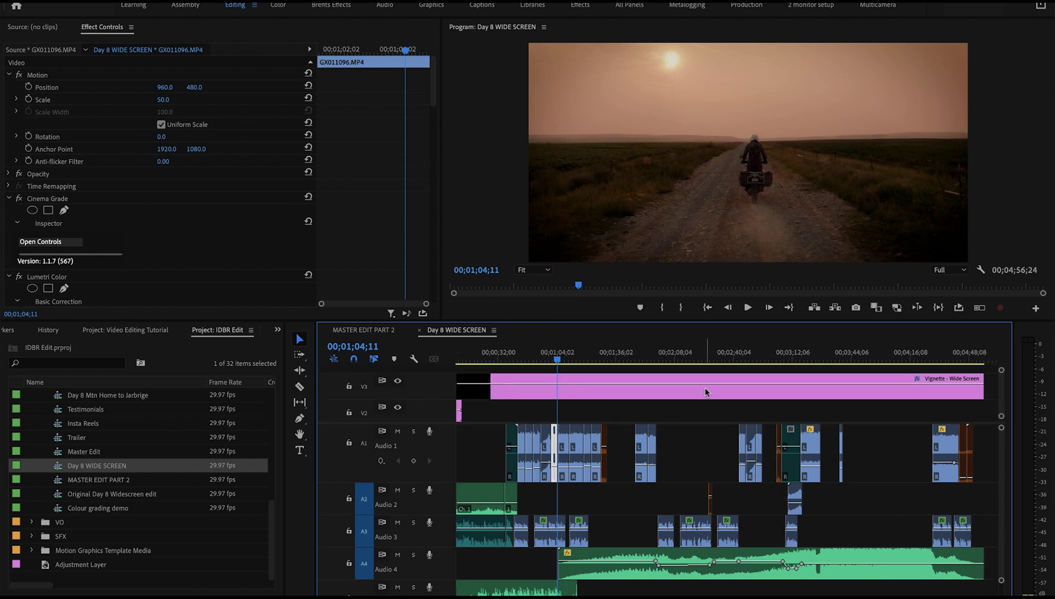
# Step: Set the Lumetri vignette's Feather to 0 on the Vignette - Wide Screen layer on V3
pyautogui.click(724, 392)
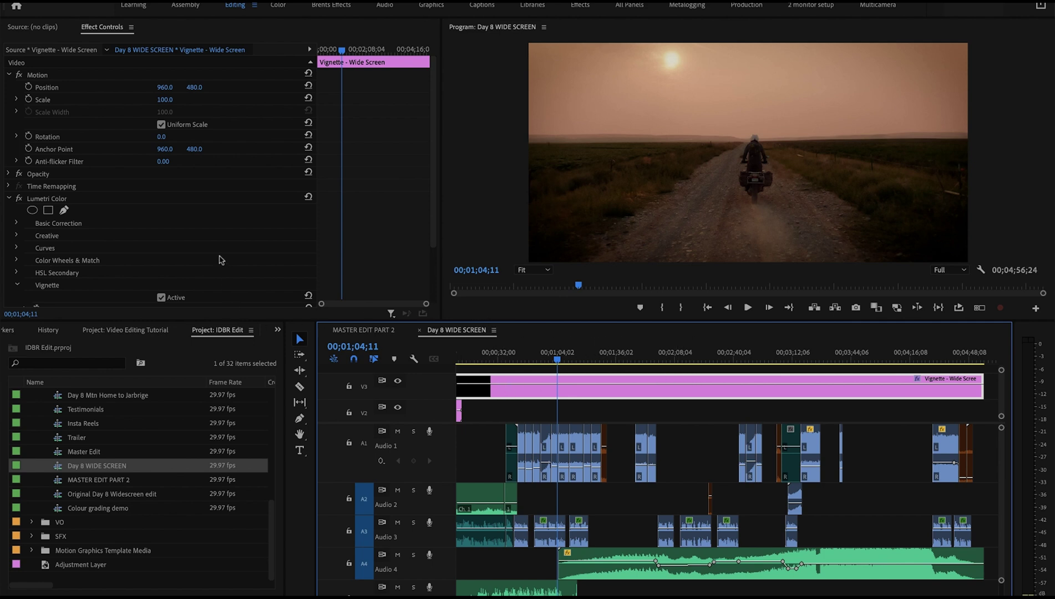
pyautogui.scroll(-3, 221, 259)
pyautogui.click(162, 276)
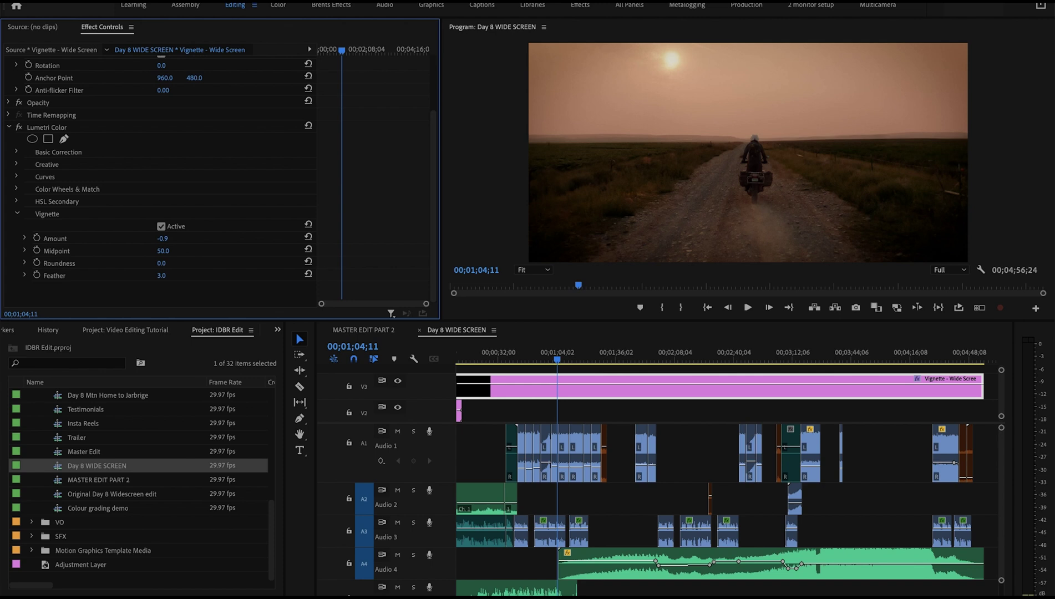
pyautogui.write('0')
pyautogui.press('Return')
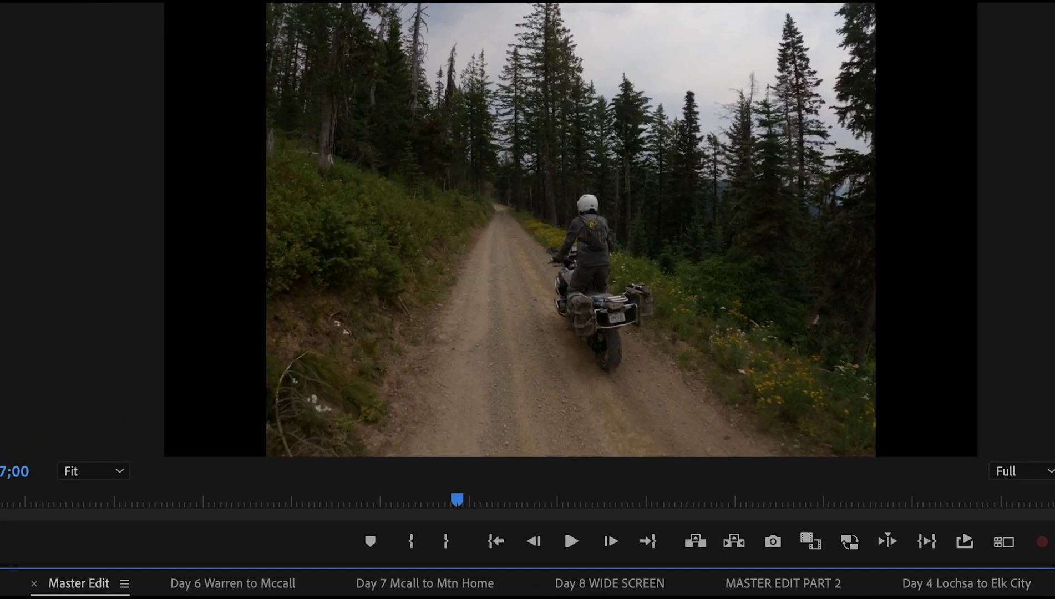
# Step: Play the GX010957.MP4 clip in the Master Edit sequence from its start and stop at 00;00;54;11
pyautogui.press('Up')
pyautogui.press('space')
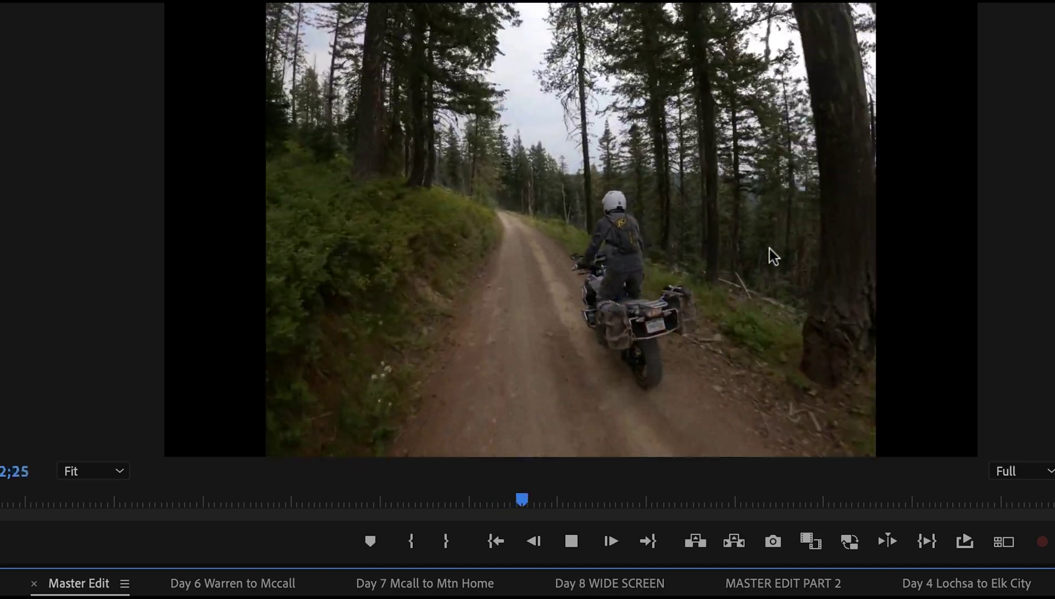
pyautogui.press('space')
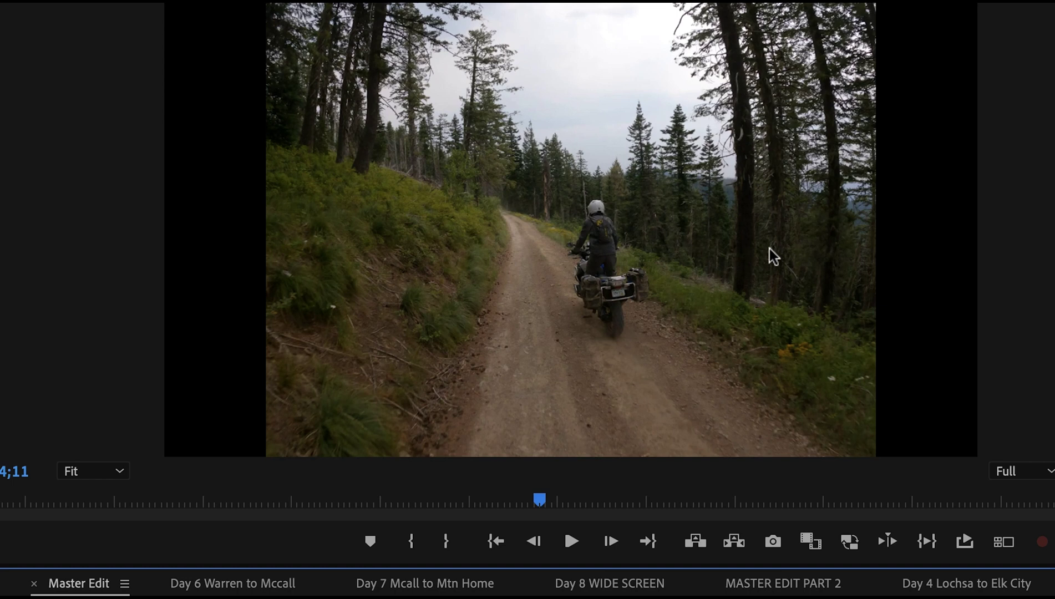
# Step: Scale the GX010957.MP4 clip up to about 47.8 in the program picture to fill the frame's width
pyautogui.click(454, 205)
pyautogui.click(377, 210)
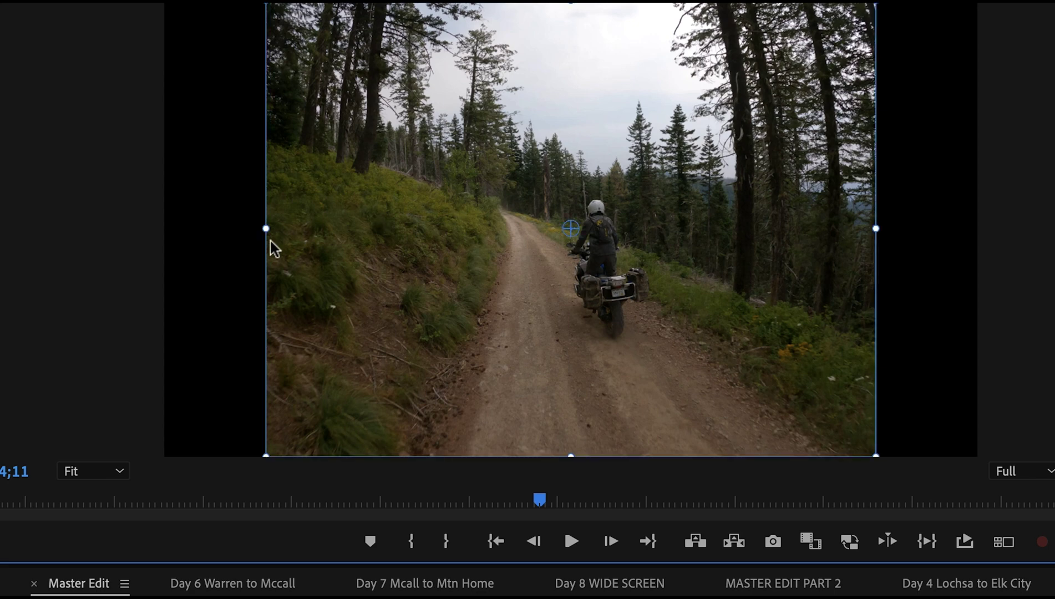
pyautogui.moveTo(266, 228); pyautogui.dragTo(159, 228)
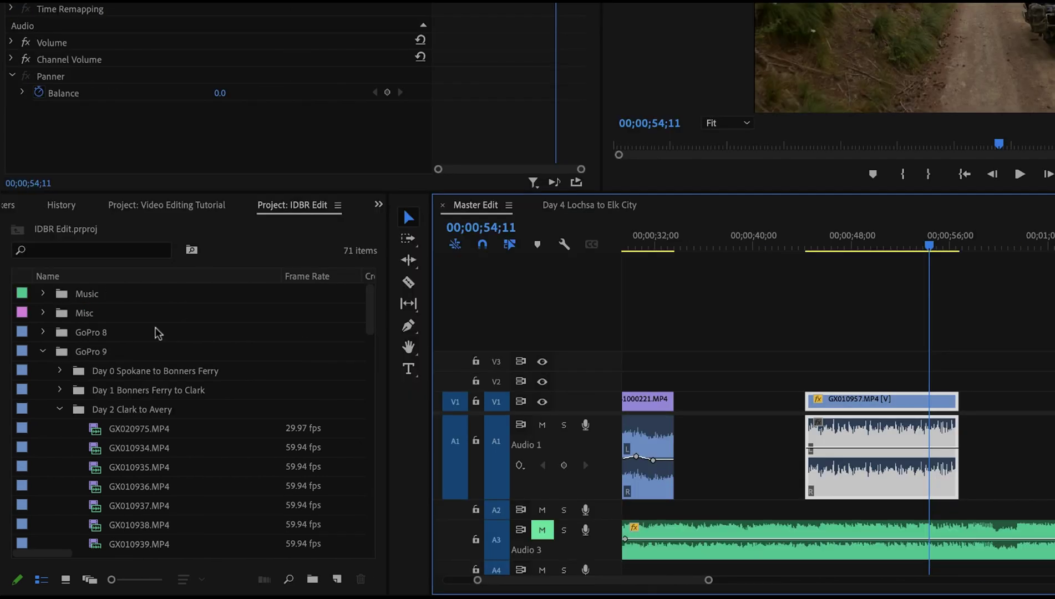
# Step: Apply the Lens Distortion effect from Brents Effects to the GX010957.MP4 clip and view it at 00;00;54;04
pyautogui.click(379, 208)
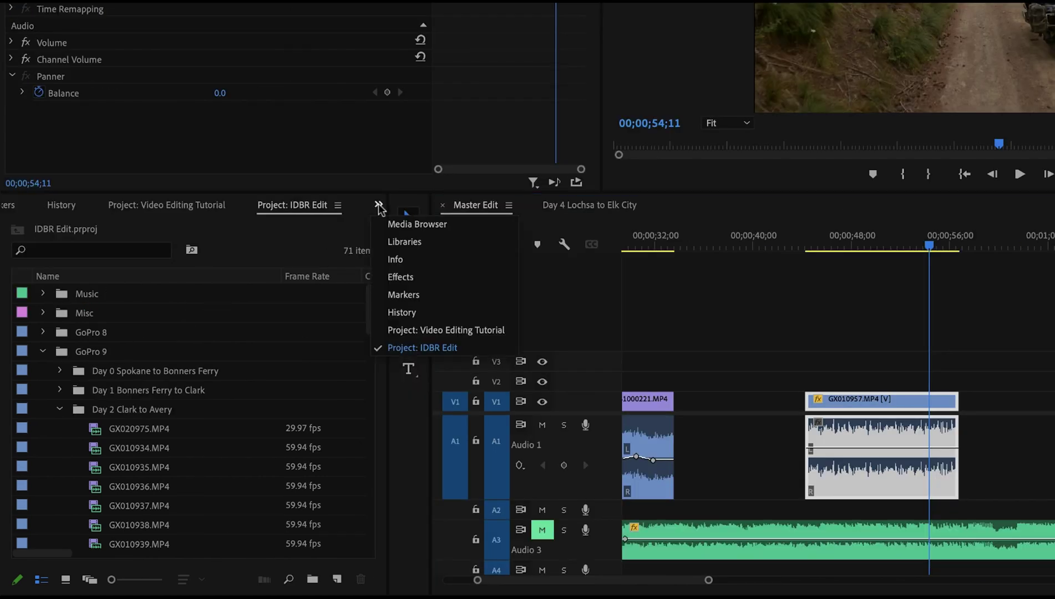
pyautogui.click(390, 277)
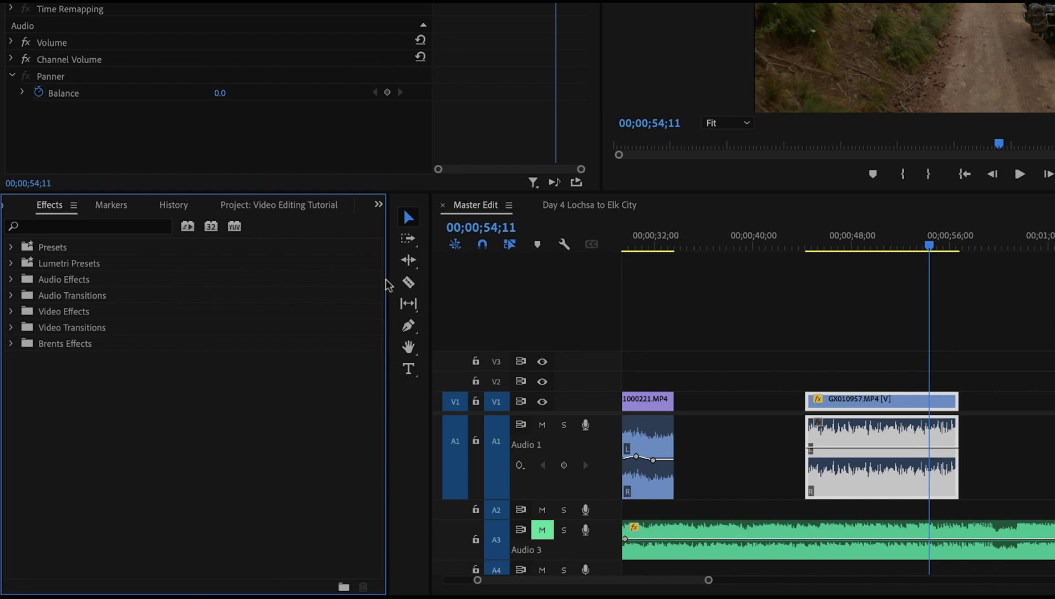
pyautogui.click(12, 344)
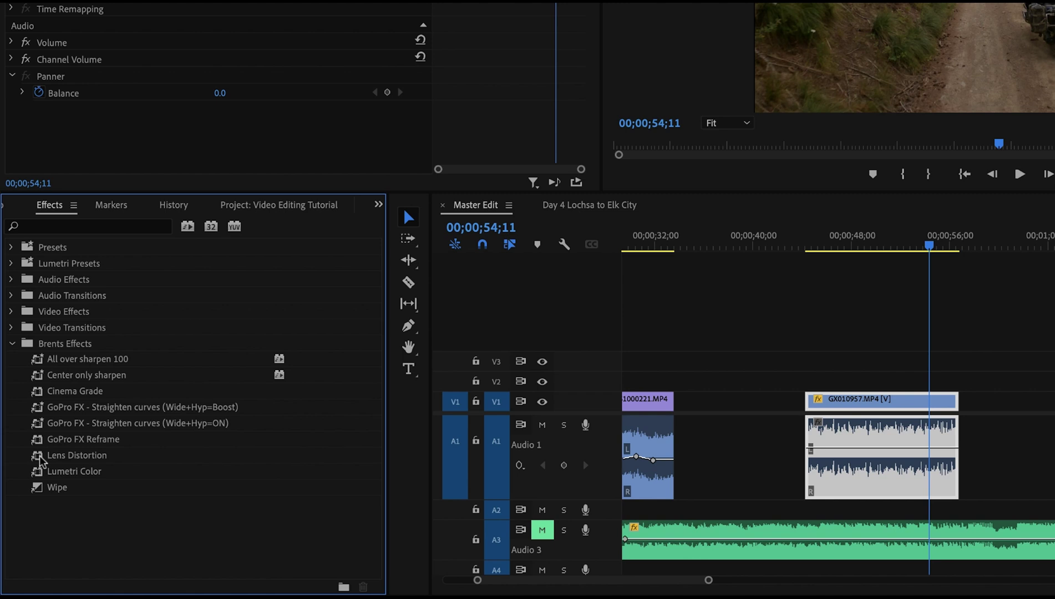
pyautogui.moveTo(40, 460); pyautogui.dragTo(889, 399)
pyautogui.click(892, 244)
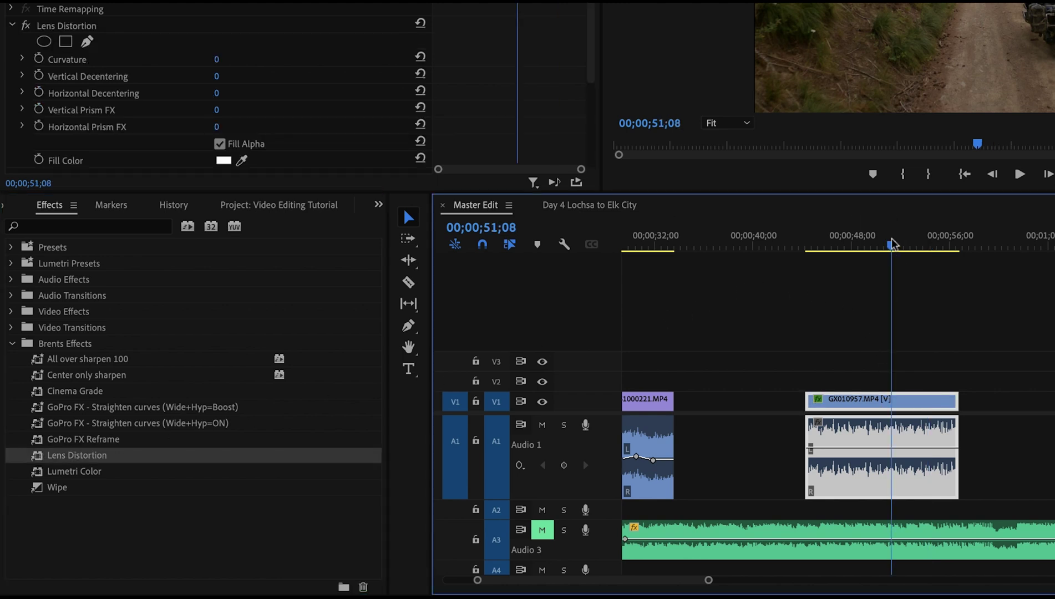
pyautogui.click(925, 244)
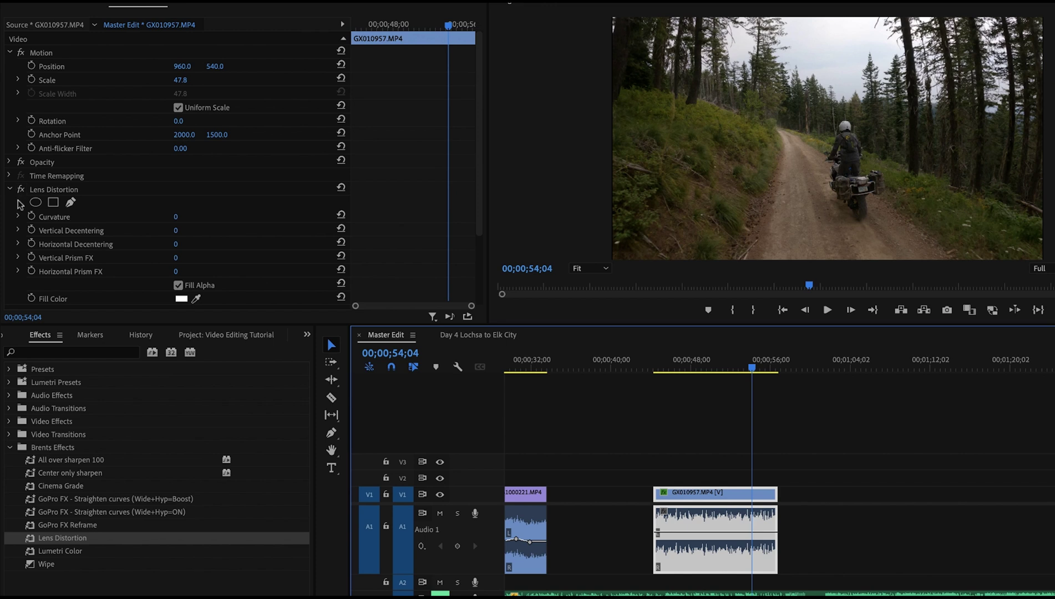
# Step: Set the Lens Distortion effect's Curvature to -20 on GX010957.MP4
pyautogui.scroll(-2, 49, 236)
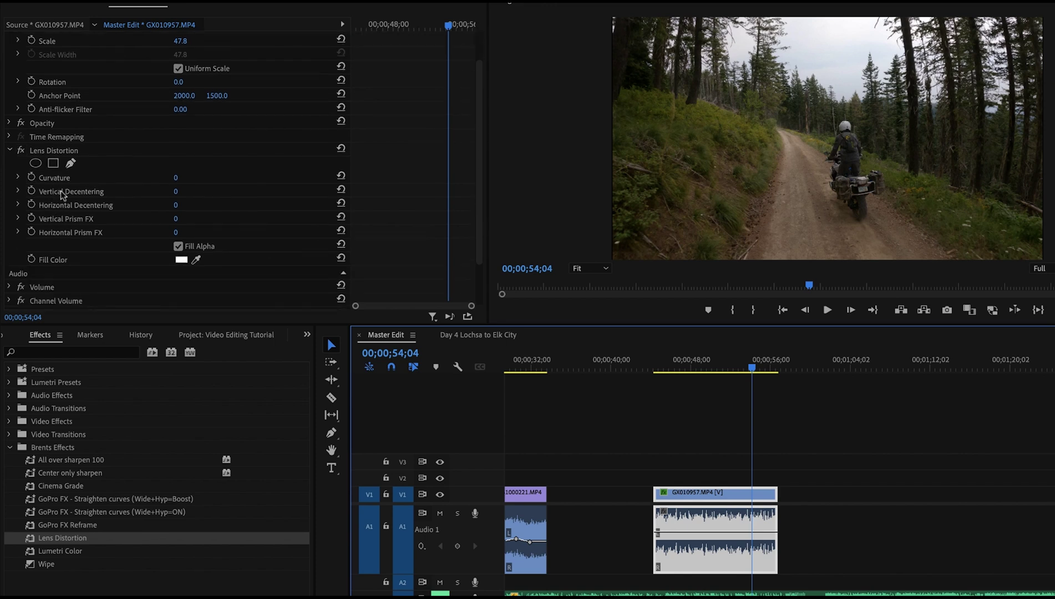
pyautogui.click(176, 177)
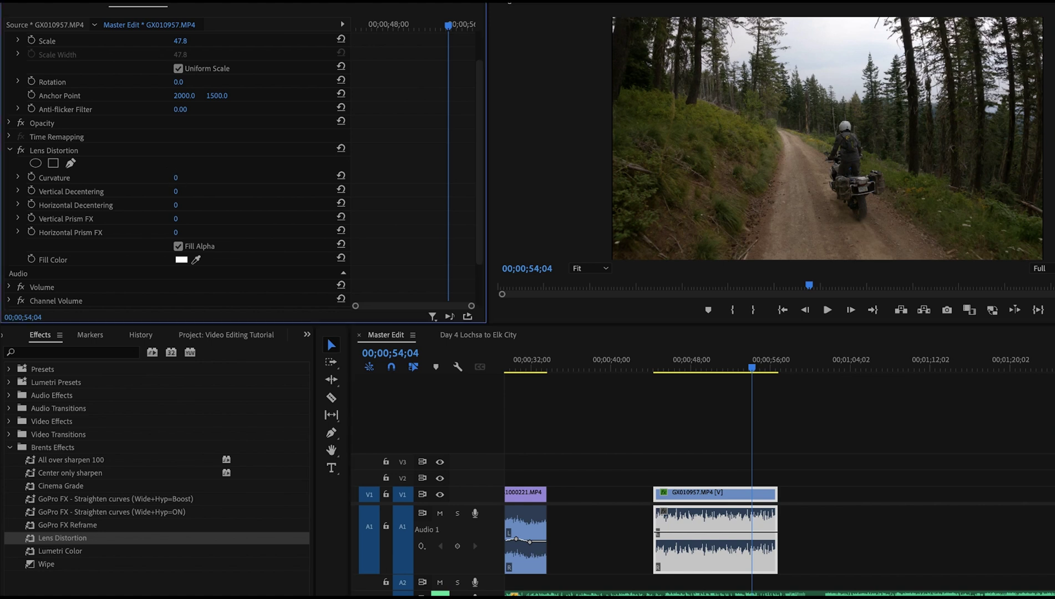
pyautogui.moveTo(176, 177); pyautogui.dragTo(164, 178)
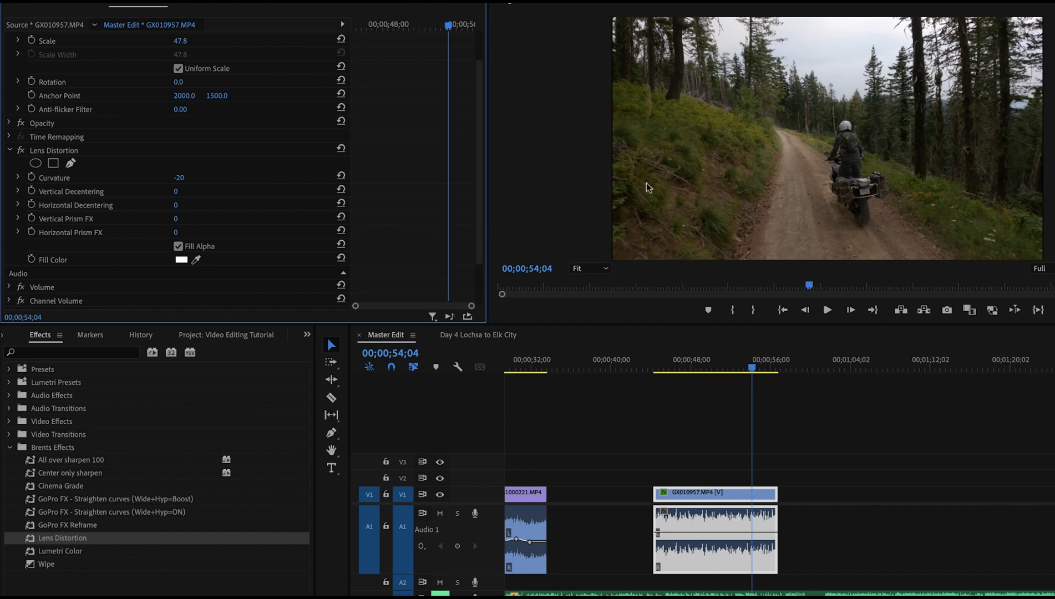
# Step: Play GX010957.MP4 with Lens Distortion enabled and bypassed, and compare both at 00;00;54;16, leaving the effect enabled
pyautogui.click(664, 367)
pyautogui.press('space')
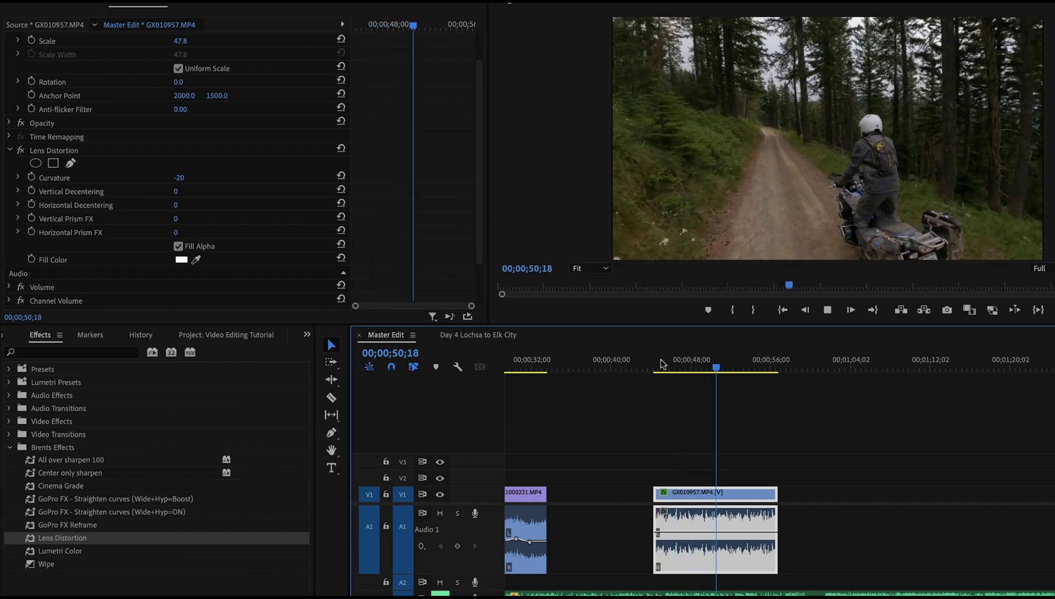
pyautogui.press('space')
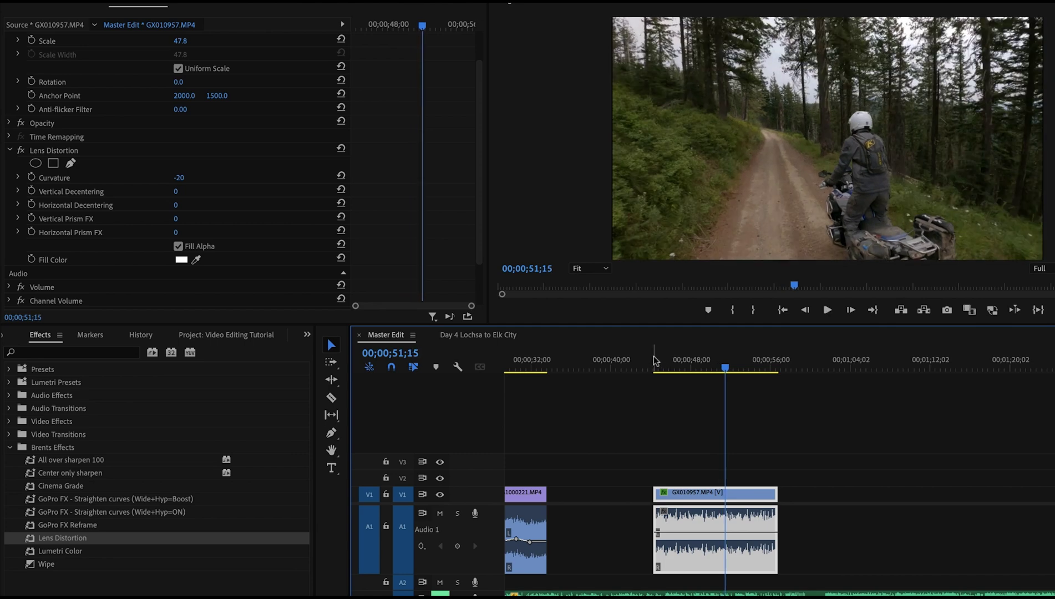
pyautogui.click(21, 150)
pyautogui.press('space')
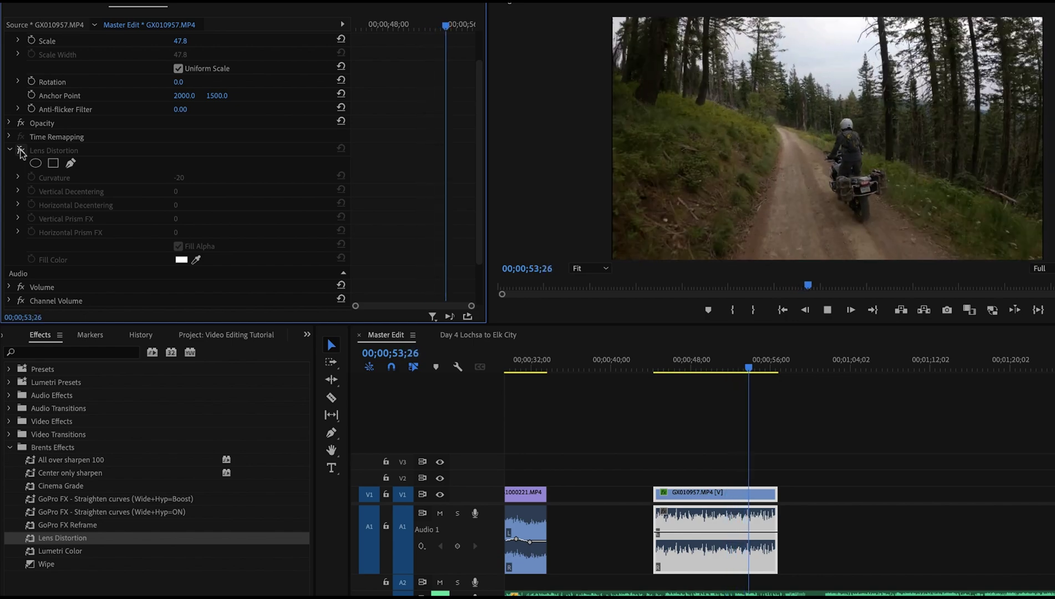
pyautogui.press('space')
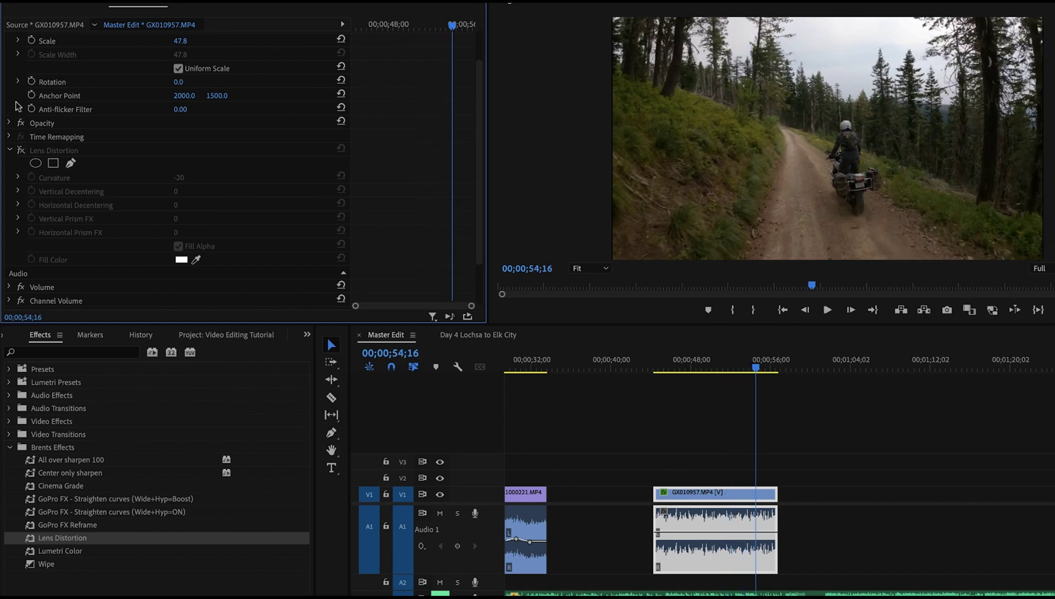
pyautogui.click(21, 150)
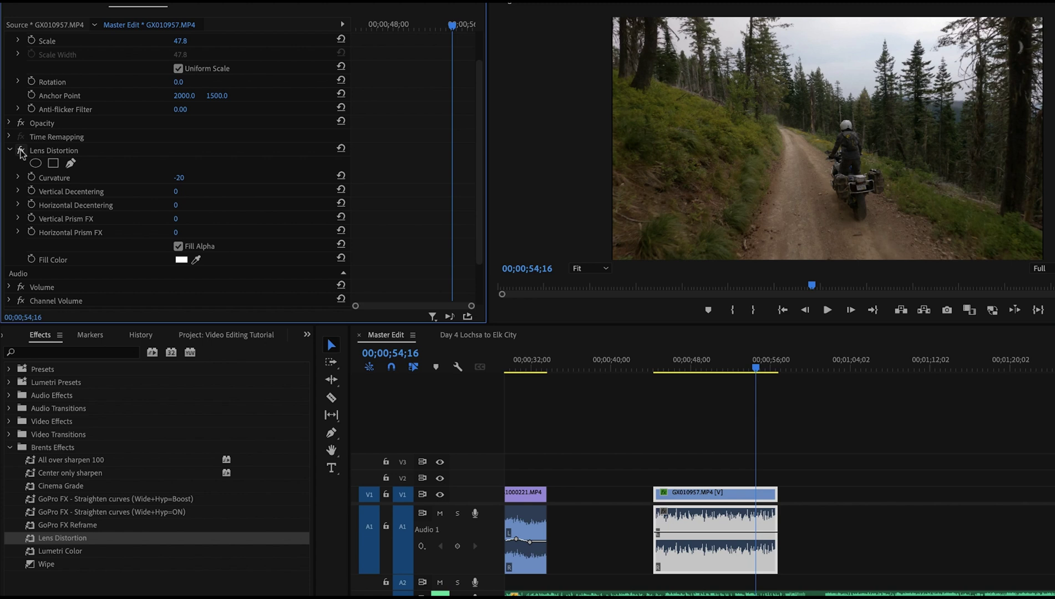
# Step: Fine-tune the Lens Distortion Curvature on GX010957.MP4 and check the picture at an earlier frame of the clip
pyautogui.moveTo(182, 181); pyautogui.dragTo(180, 180)
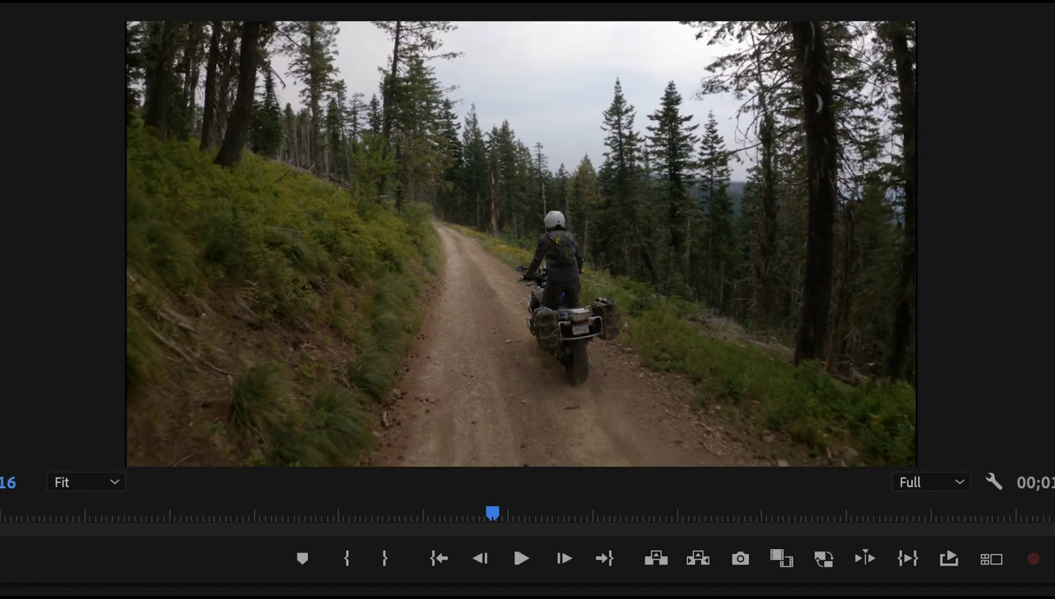
pyautogui.moveTo(491, 511); pyautogui.dragTo(451, 519)
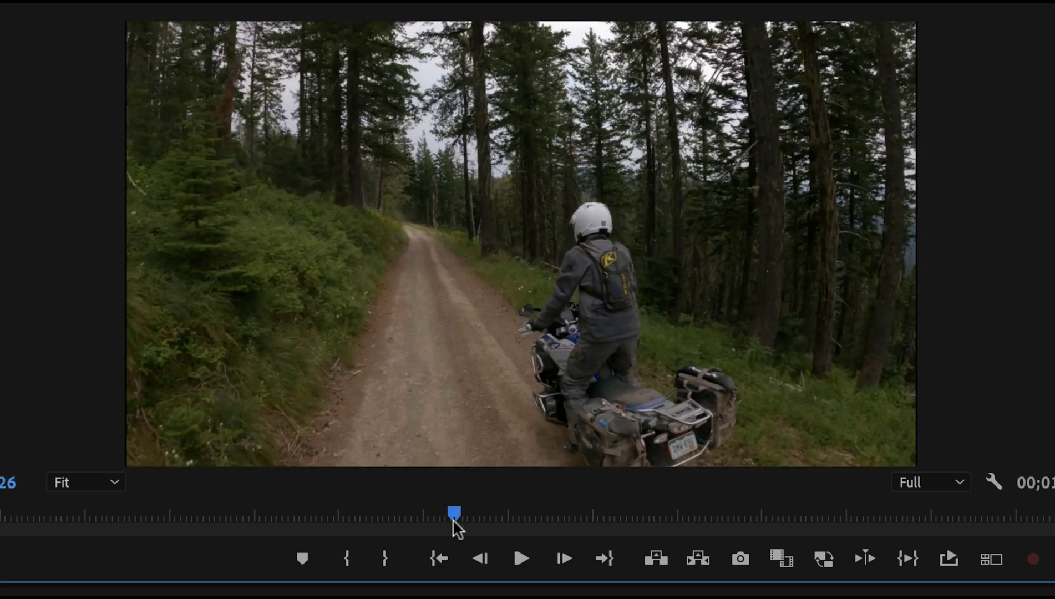